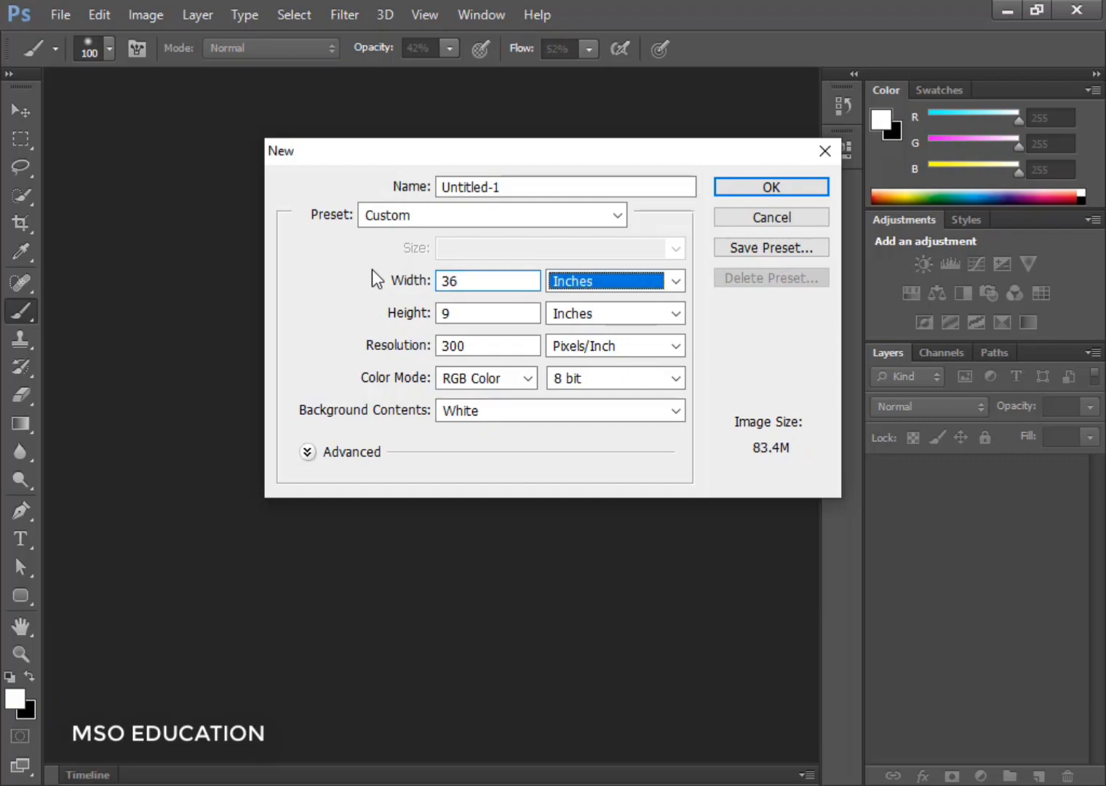
Step: Set the new document to 60 inches high, CMYK Color and 200 pixels/inch, and create it
type("60")
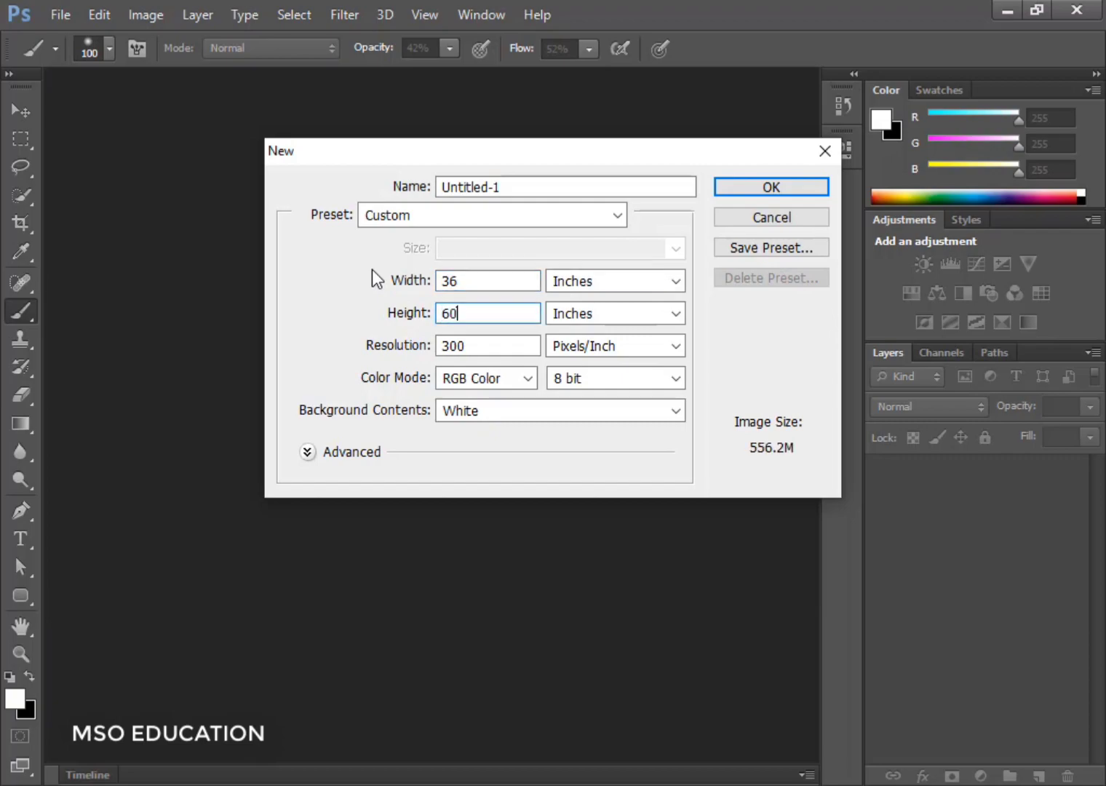
left_click(487, 378)
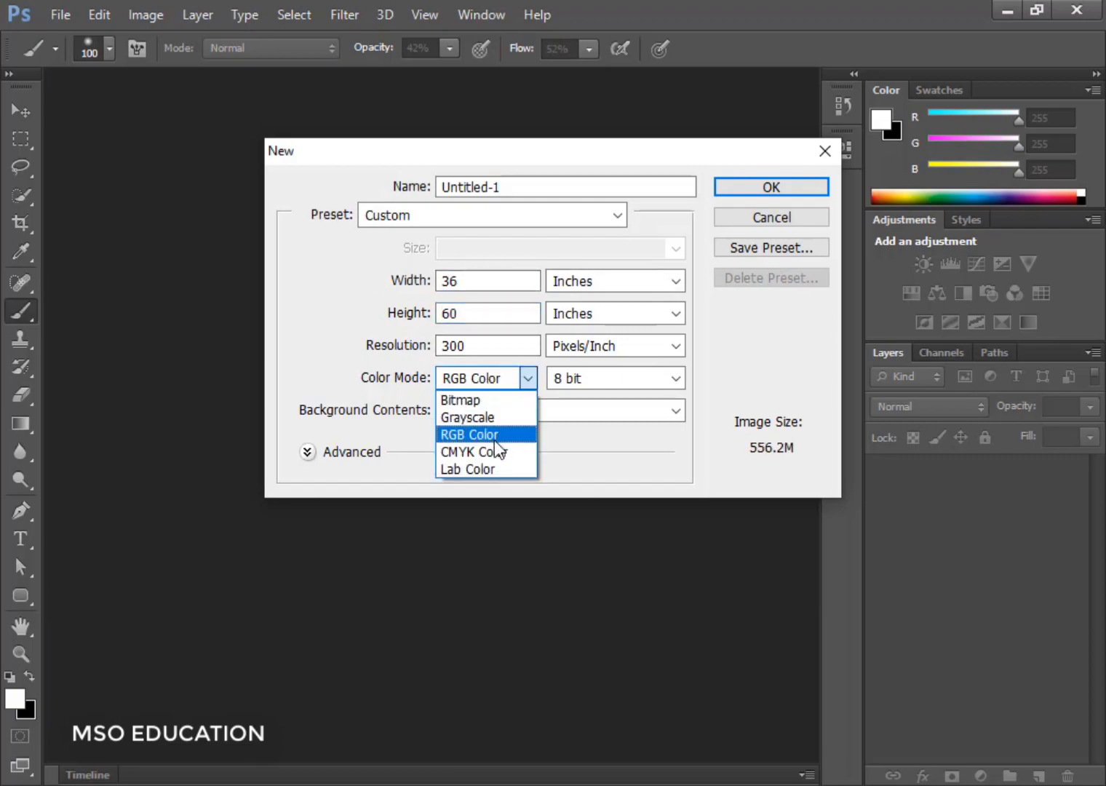
left_click(501, 451)
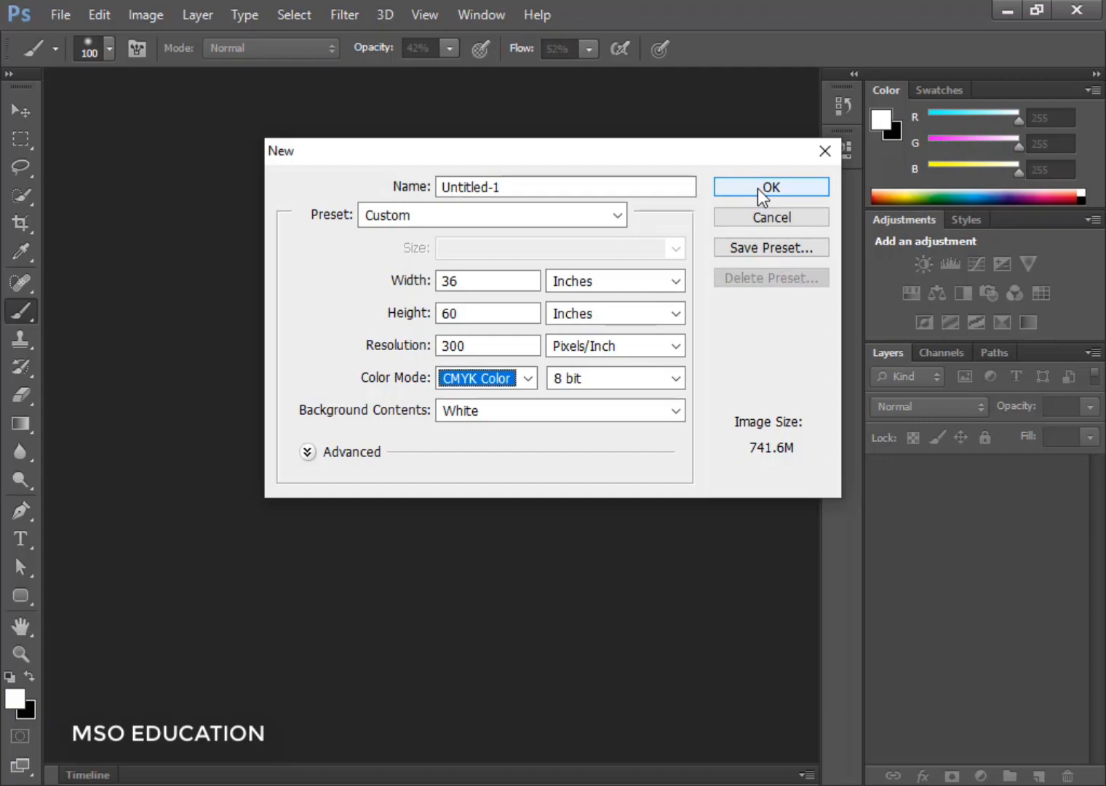
left_click_drag(481, 350, 432, 358)
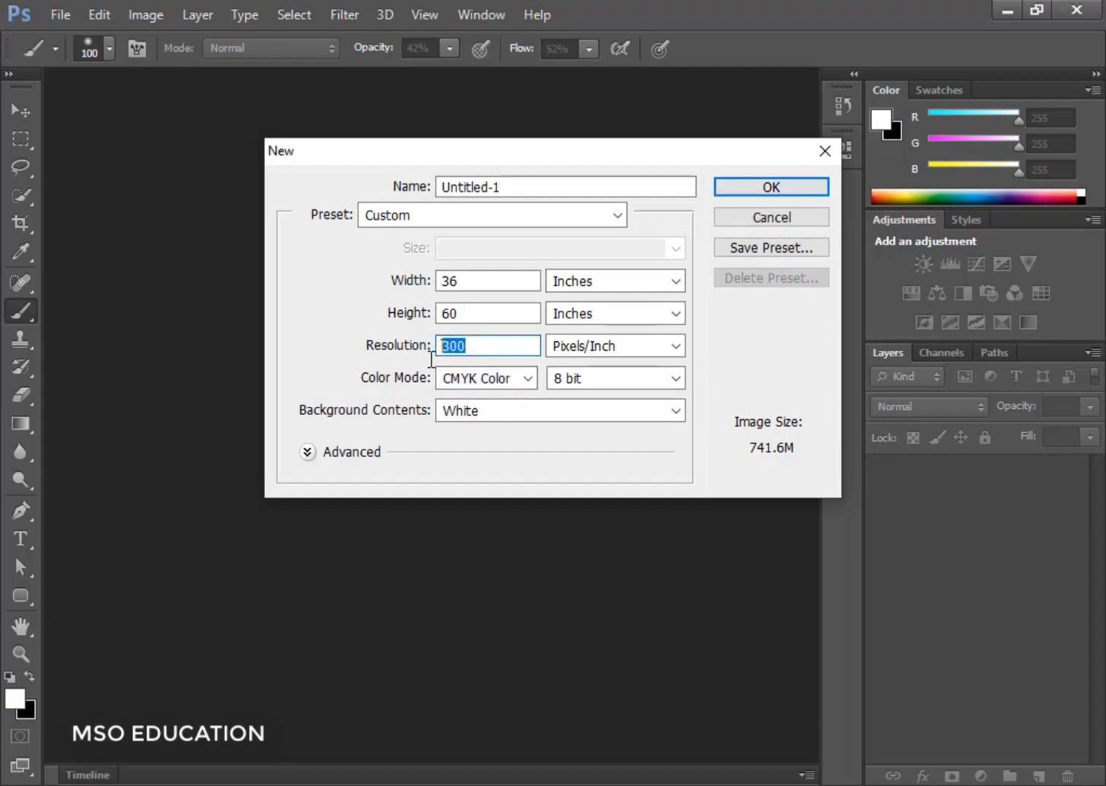
key("BackSpace")
type("200")
left_click(750, 193)
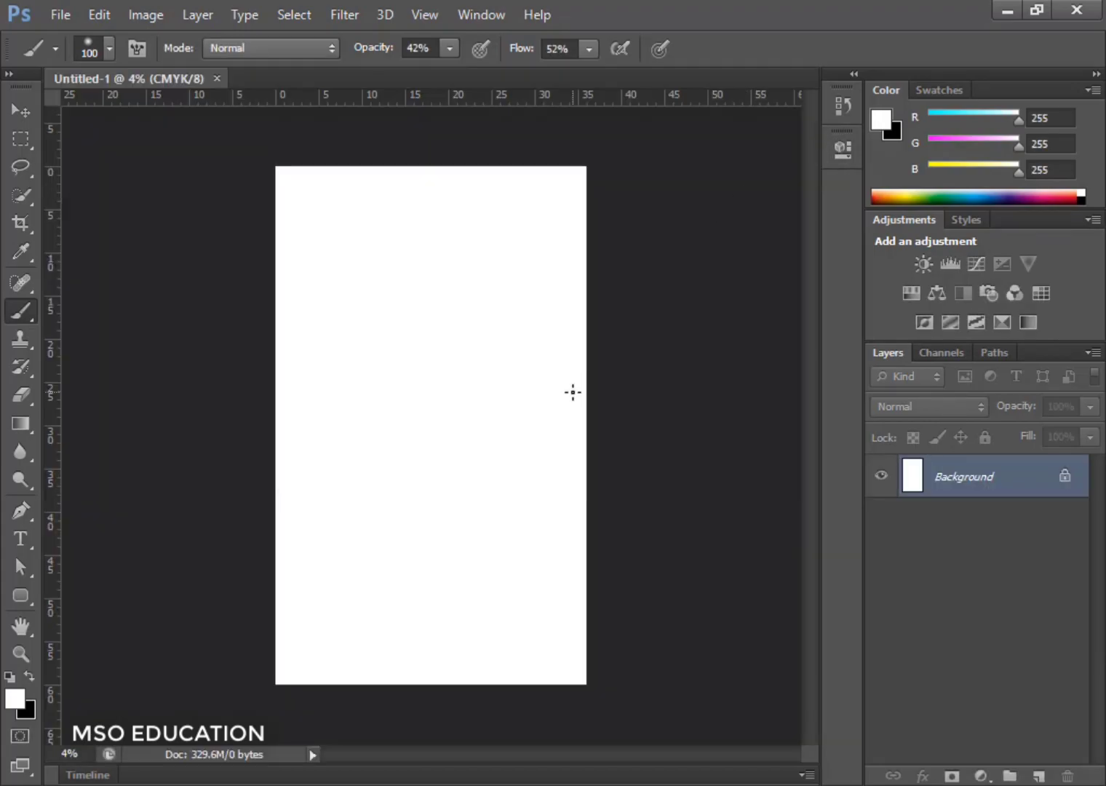
Step: Add a Solid Color fill layer in a very light grey above the background
left_click(16, 114)
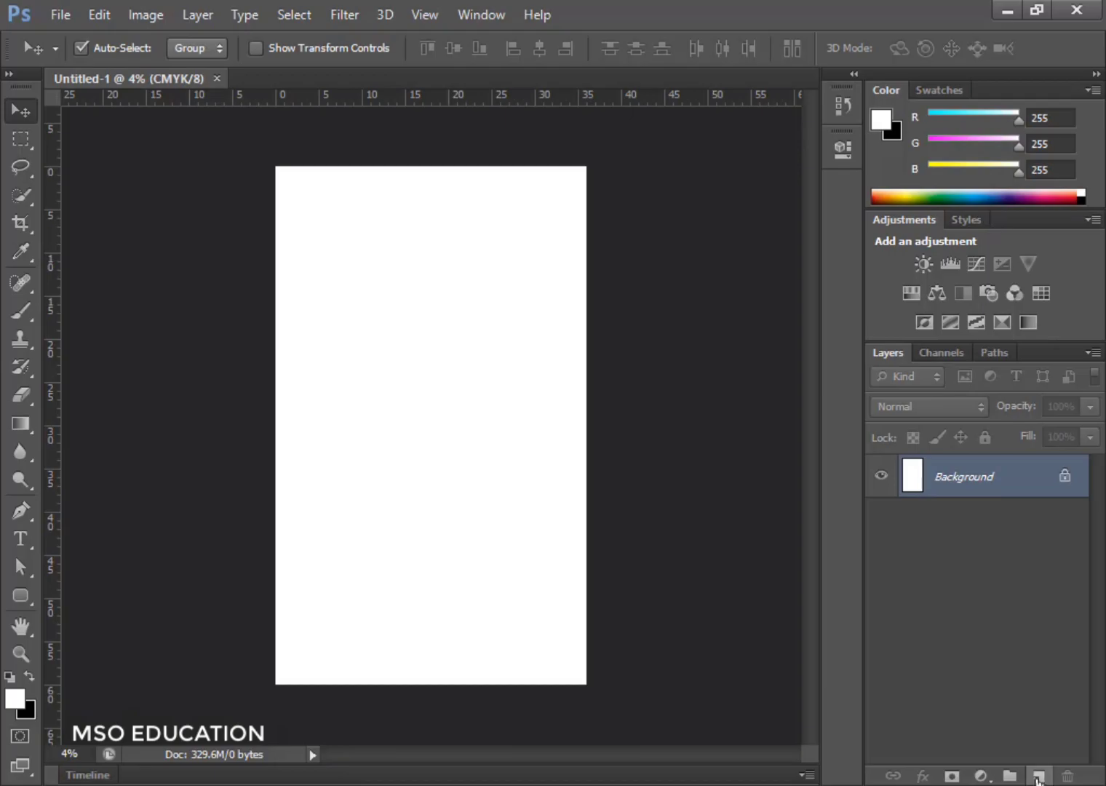
left_click(980, 775)
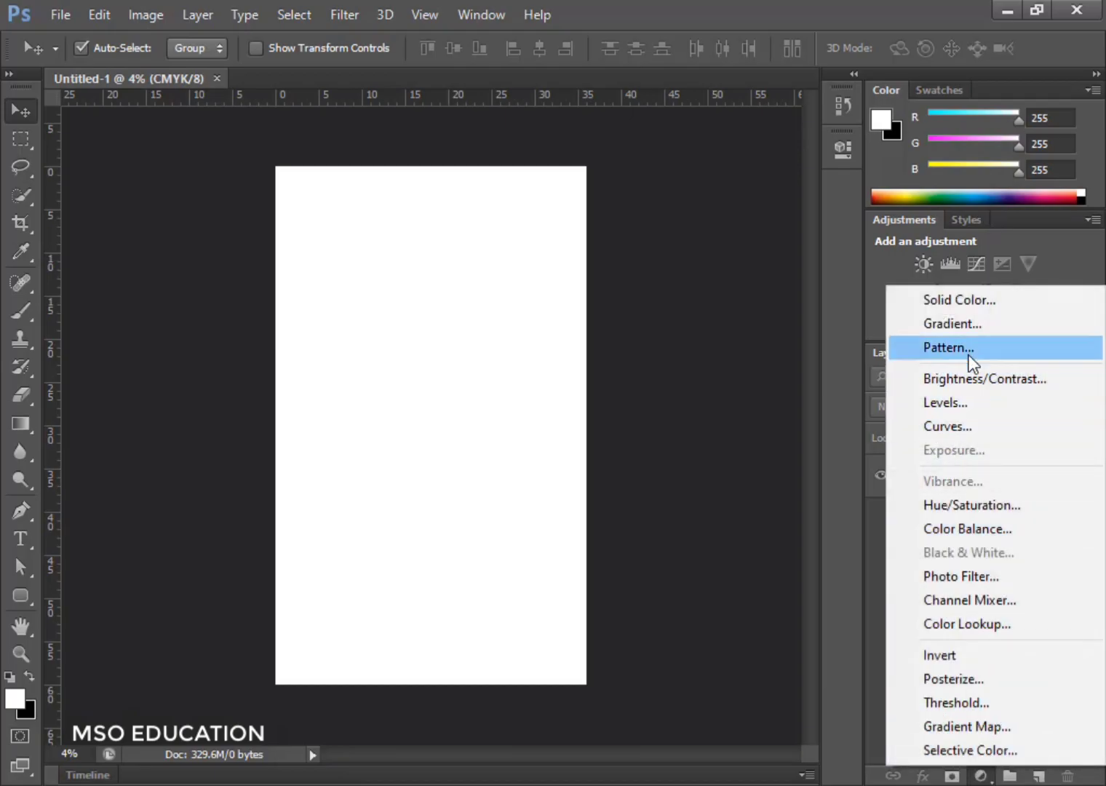
left_click(980, 305)
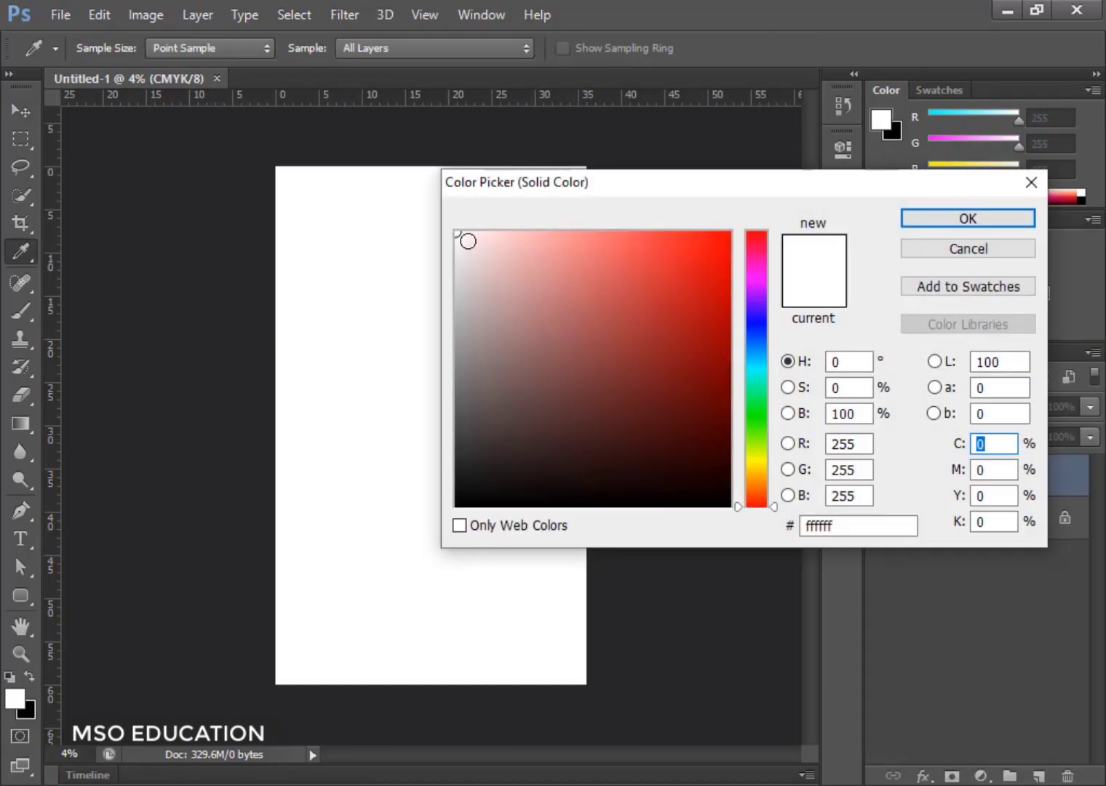
left_click(459, 239)
left_click_drag(458, 239, 455, 241)
left_click(968, 219)
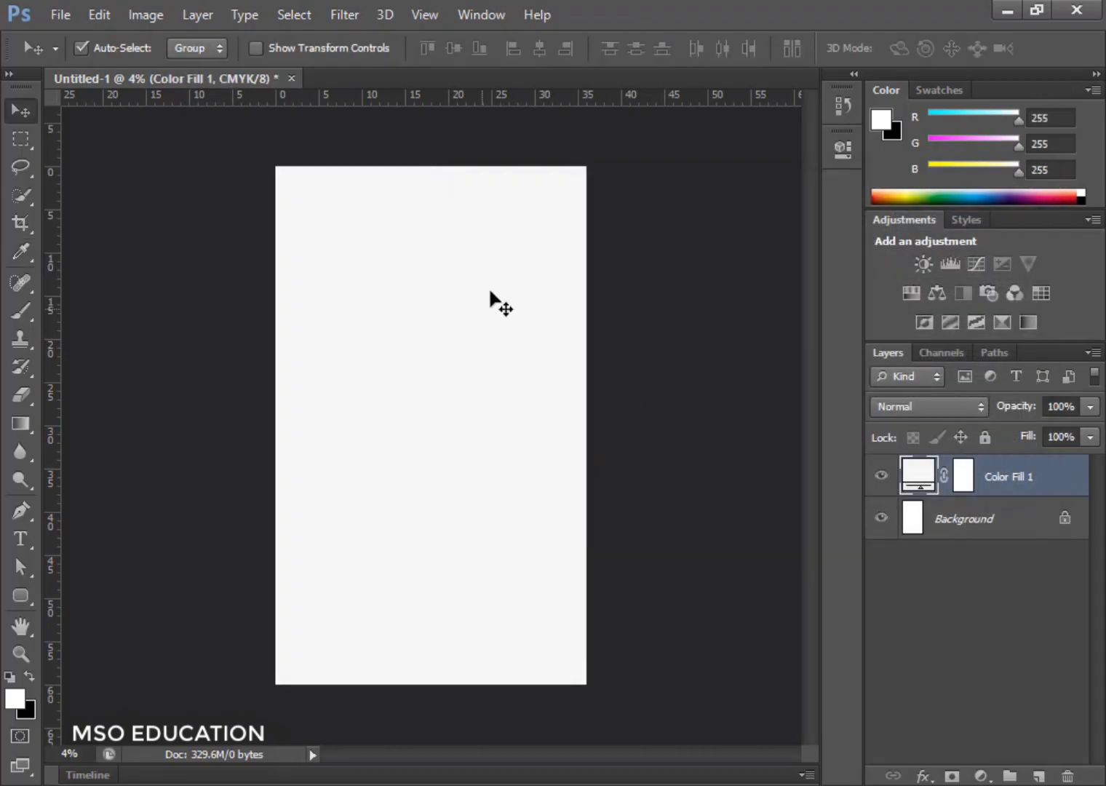
Step: On a new layer, draw a rectangle about 7475 by 2450 px across the full canvas width and fill it with light grey
left_click(1046, 775)
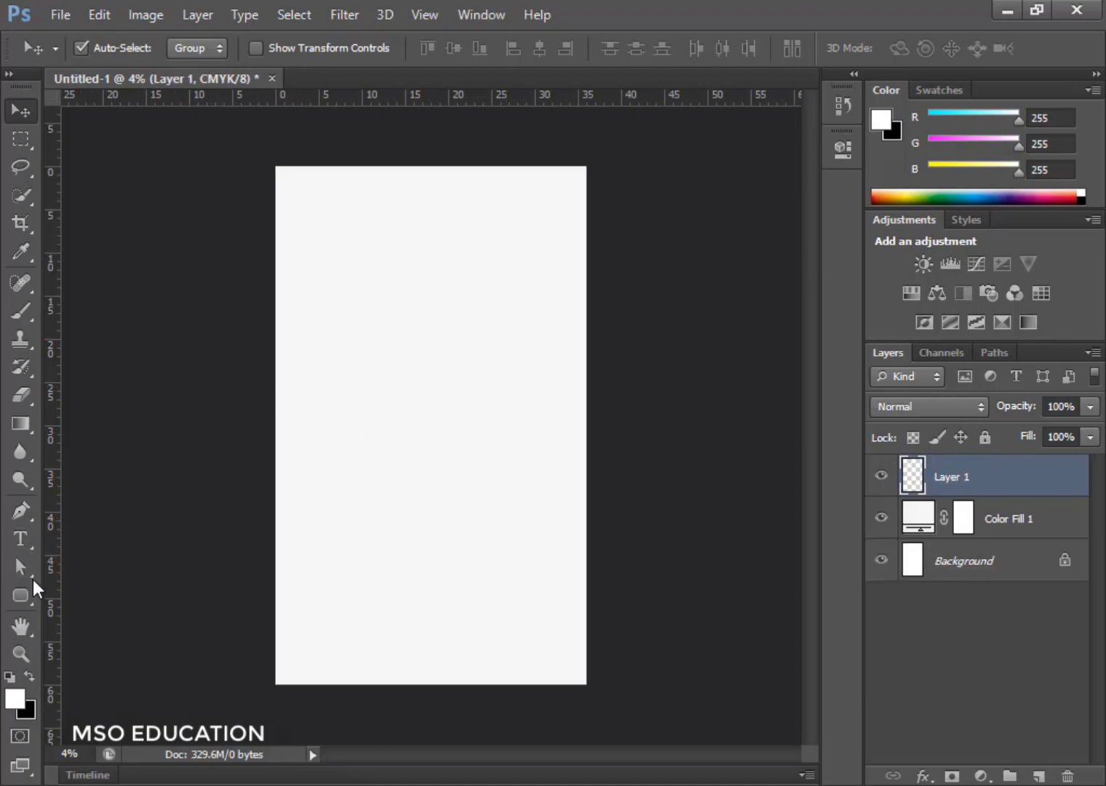
left_click_drag(28, 593, 86, 595)
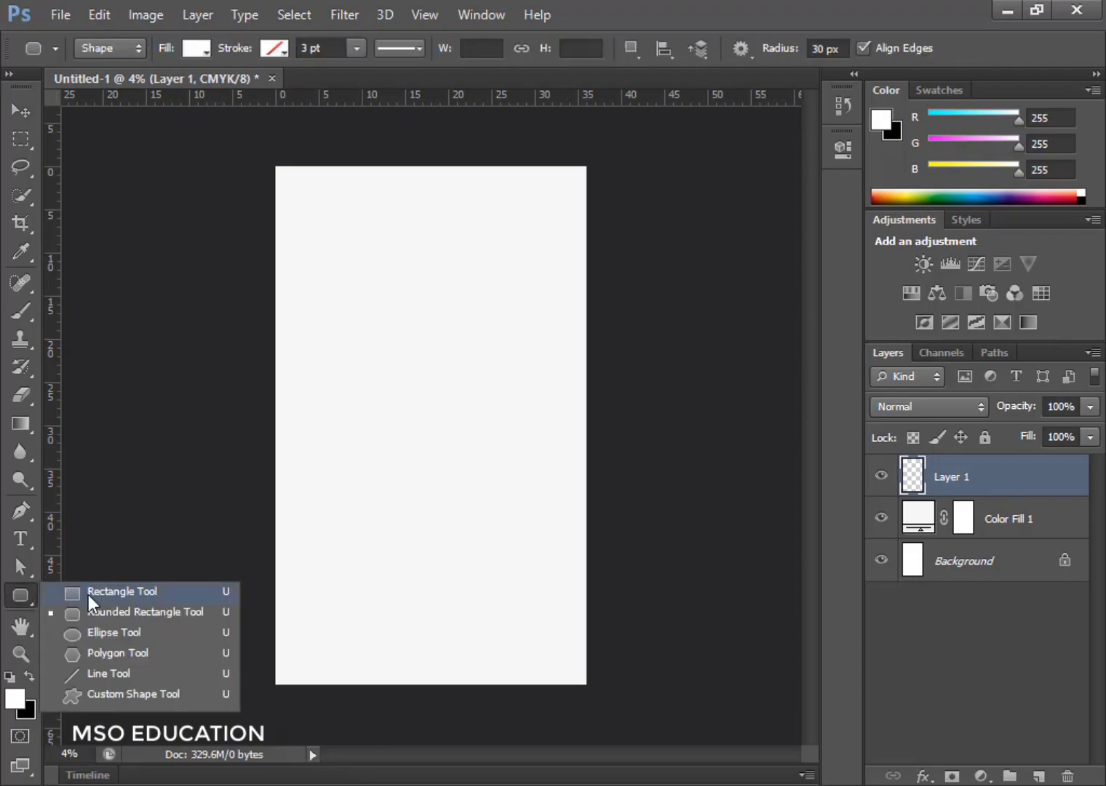
left_click(91, 593)
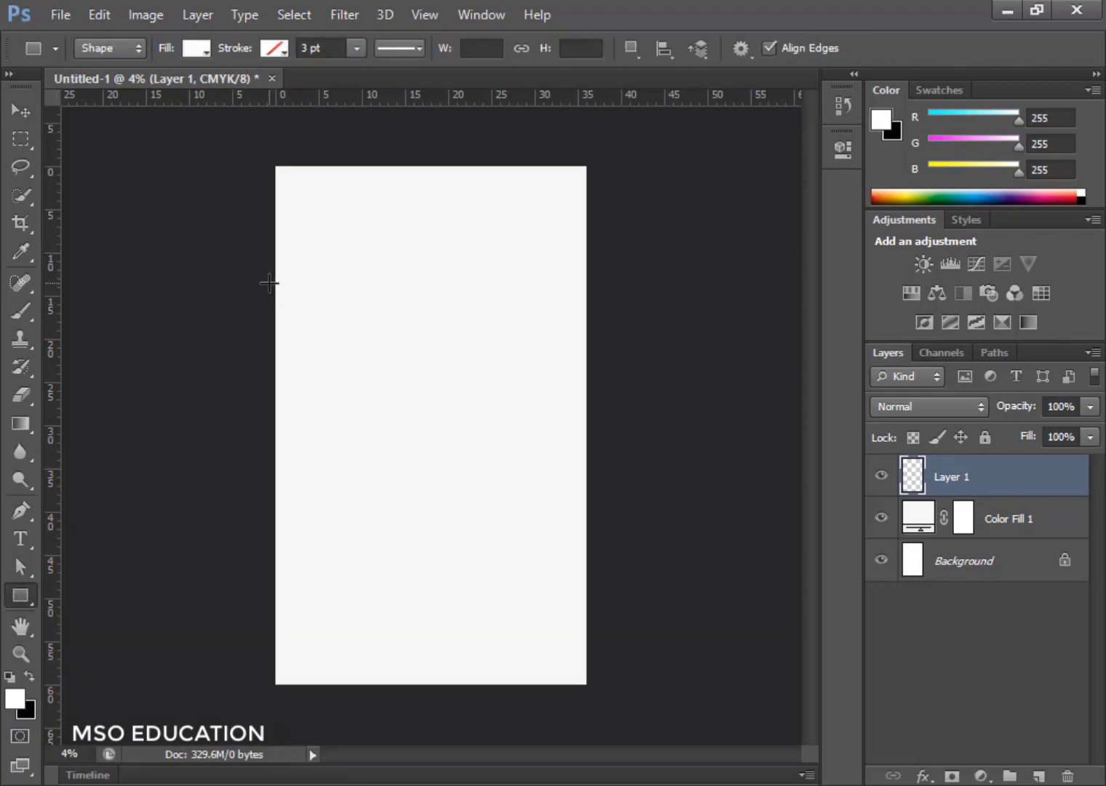
left_click_drag(269, 277, 590, 381)
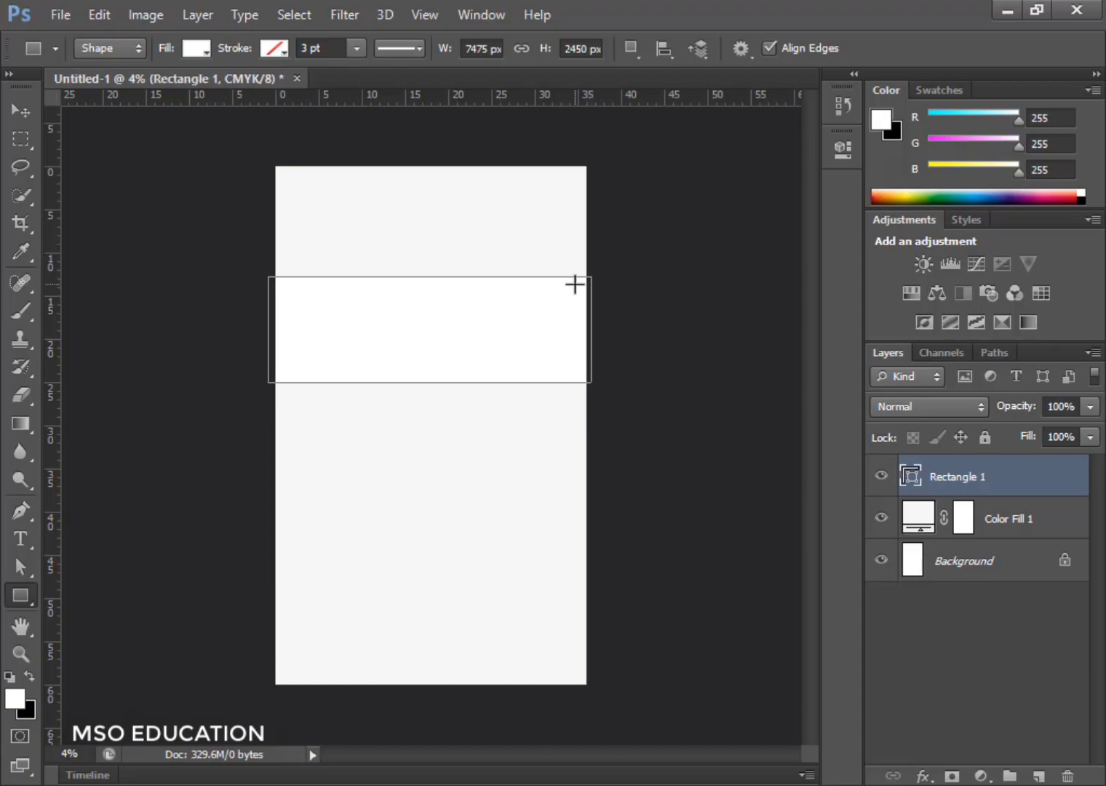
left_click(191, 51)
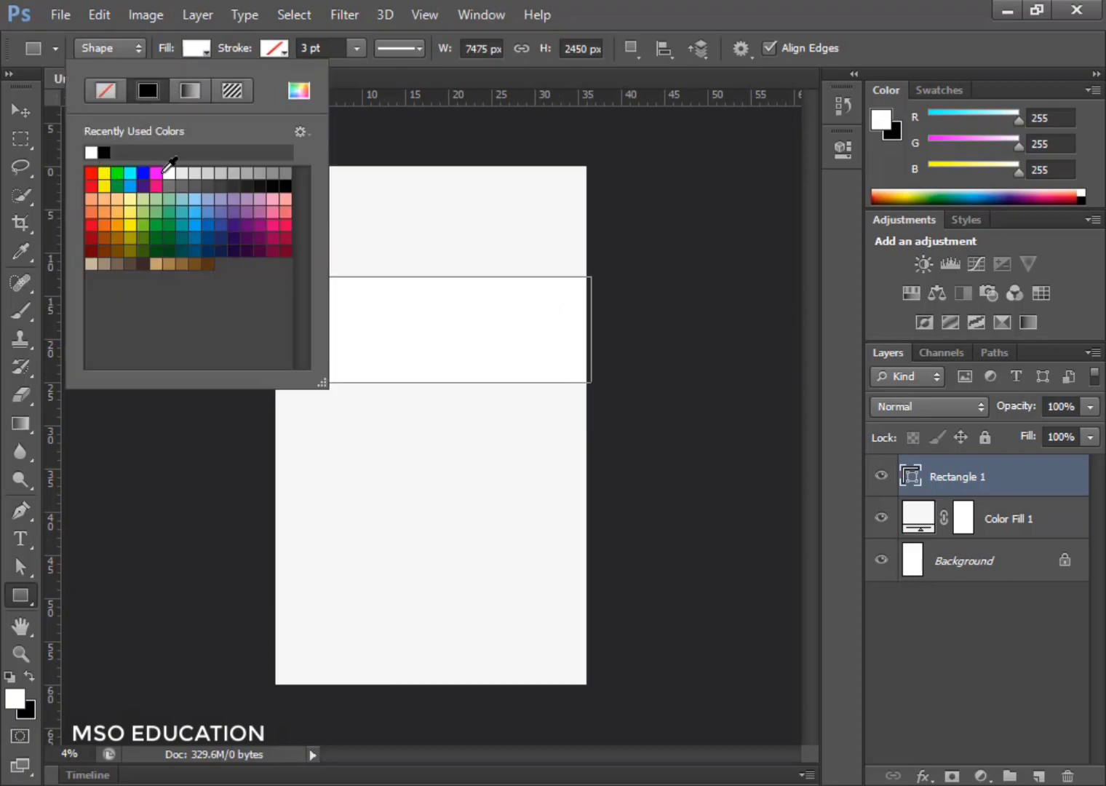
left_click(220, 173)
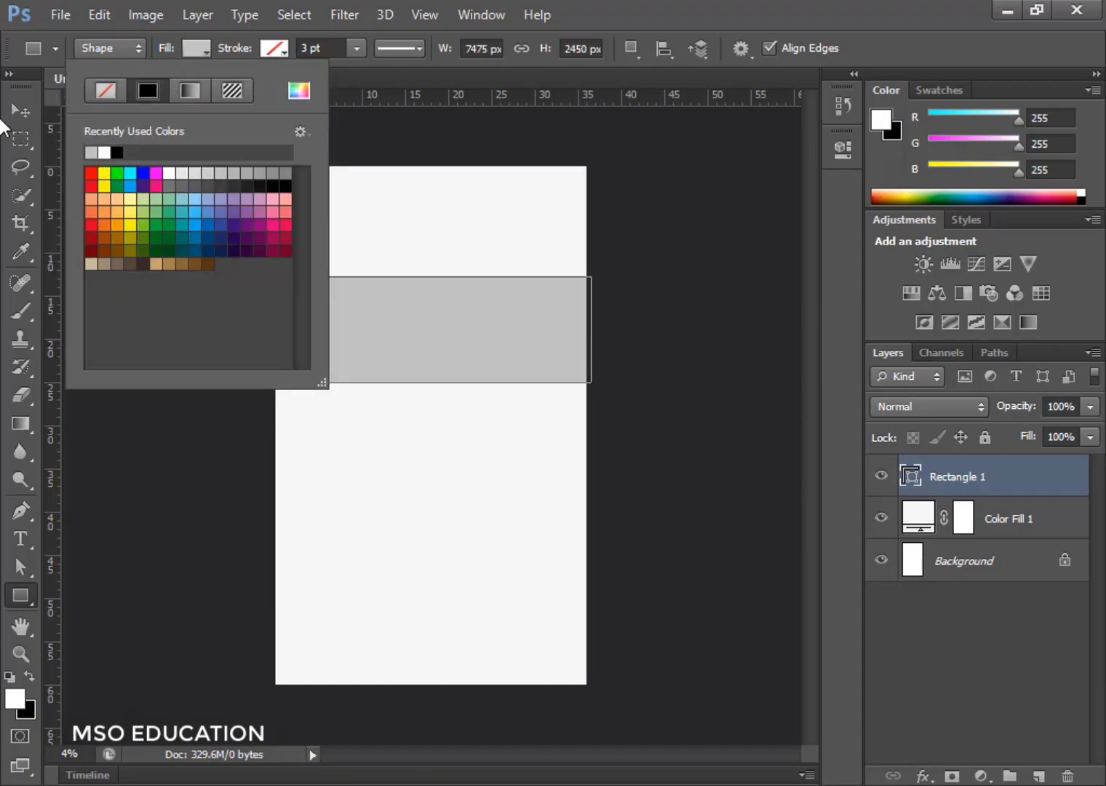
Step: Slant the grey rectangle by moving its two right-hand anchor points down until the shape is 5075 px high
left_click(21, 565)
left_click_drag(605, 266, 565, 402)
key("Down")
key("Down")
key("Down")
key("Down")
key("Down")
key("Down")
key("Down")
key("Down")
key("Down")
key("Down")
key("Down")
key("Down")
key("Down")
key("Down")
key("Down")
key("Down")
key("Down")
key("Down")
key("Down")
key("Down")
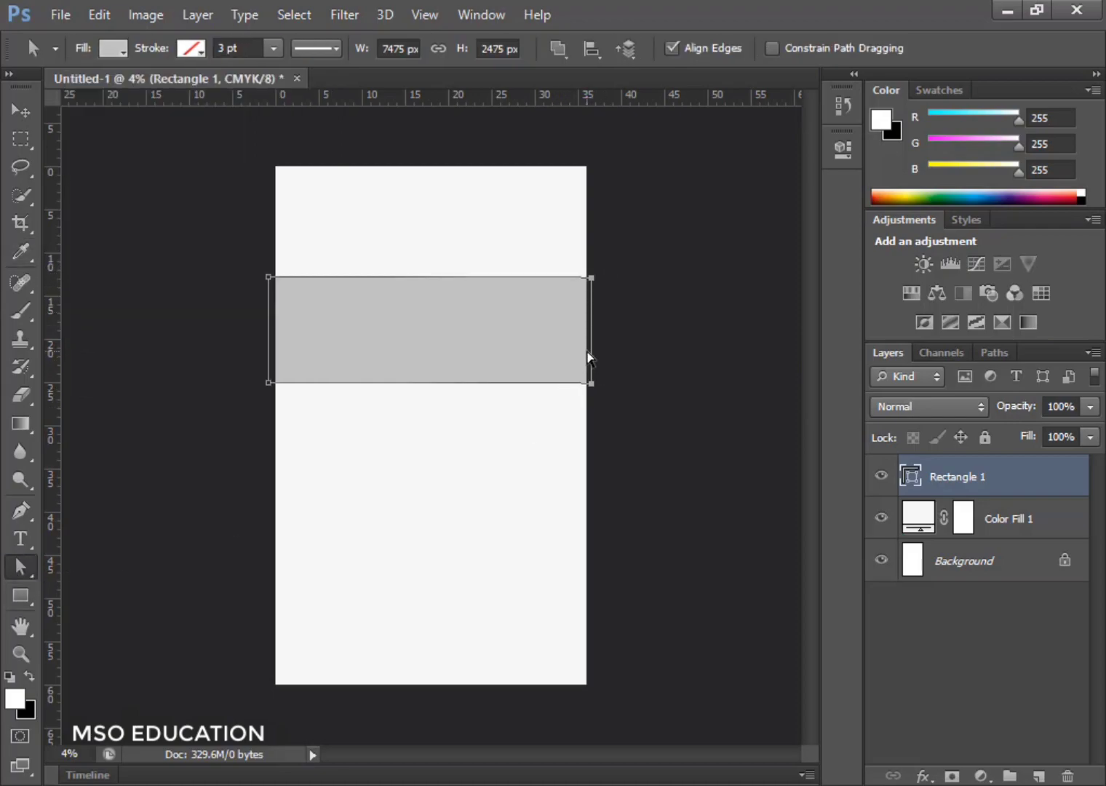
key("Down")
key("Down")
key("Down")
key("Down")
key("Down")
key("Down")
key("Down")
key("Down")
key("Down")
key("Down")
key("Down")
key("Down")
key("Down")
key("Down")
key("Down")
key("Down")
key("Down")
key("Down")
key("Down")
key("Down")
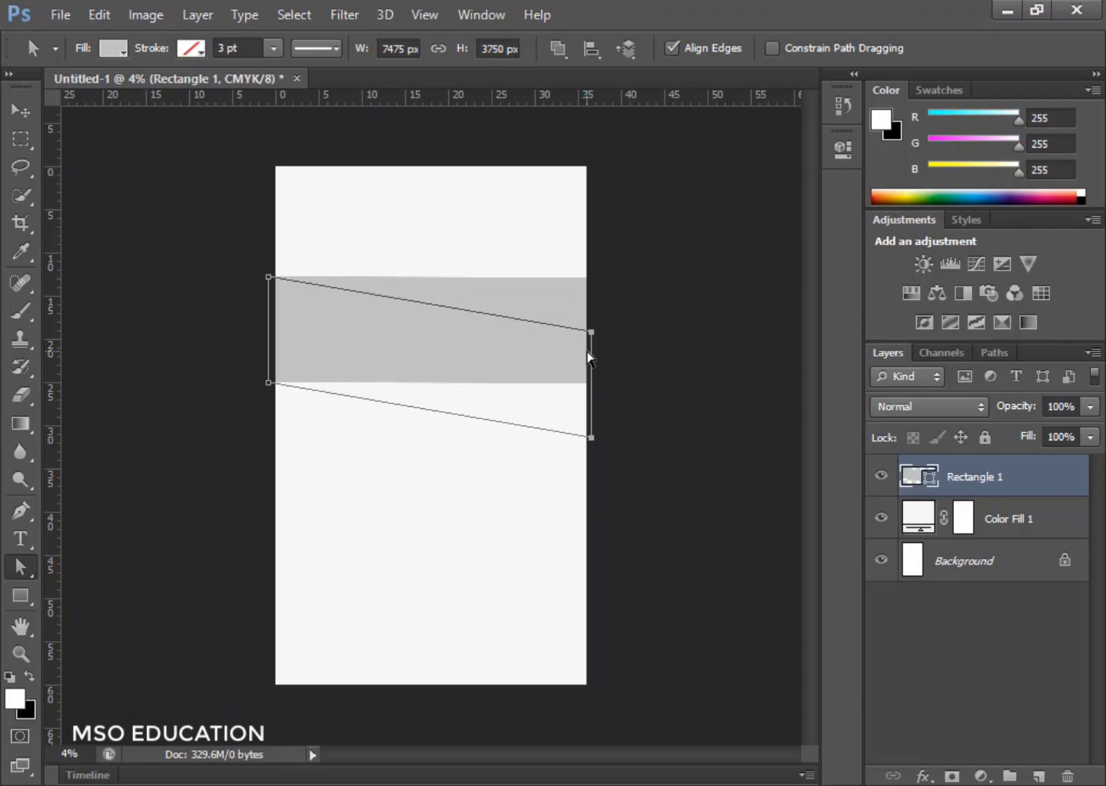
key("Down")
key("Down")
key("Down")
key("Down")
key("Down")
key("Down")
key("Down")
key("Down")
key("Down")
key("Down")
key("Down")
key("Down")
key("Down")
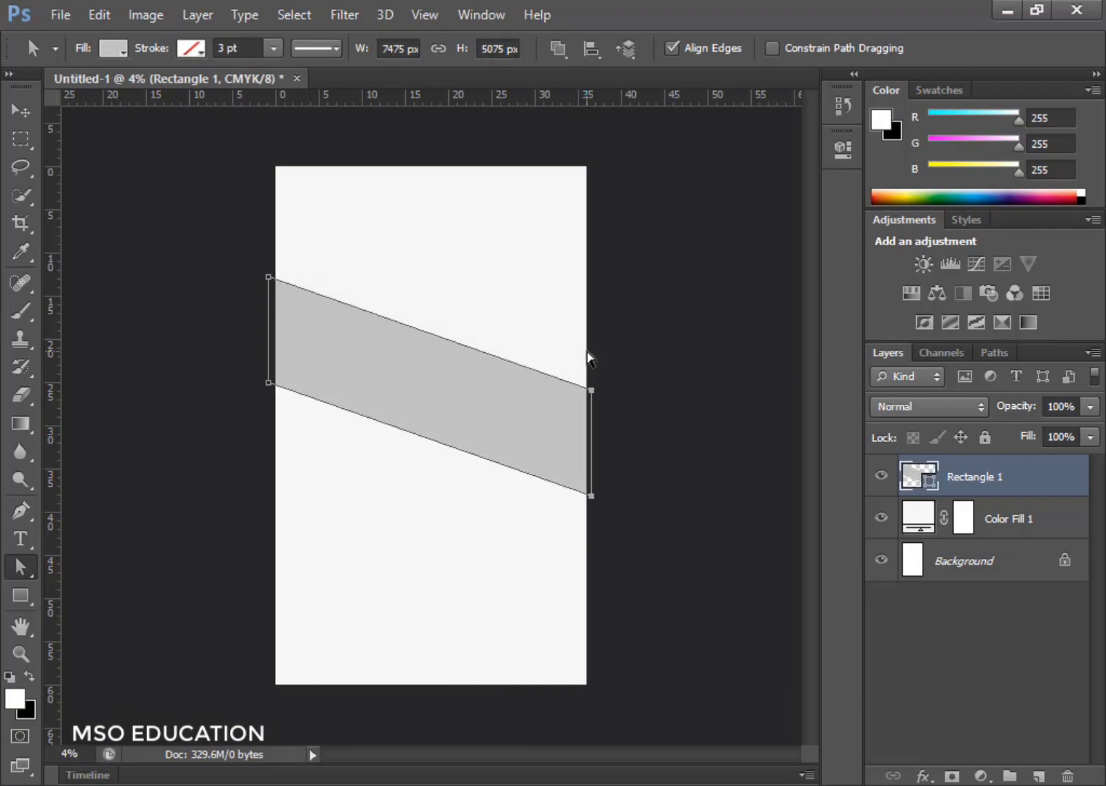
Step: Thicken the slanted band by raising its two upper anchor points until the shape is 5500 px high
left_click_drag(235, 218, 553, 345)
left_click(268, 278, "shift")
key("Up")
key("Up")
key("Up")
key("Up")
key("Up")
key("Up")
key("Up")
key("Up")
key("Up")
key("Up")
key("Up")
key("Up")
key("Up")
key("Up")
key("Up")
key("Up")
key("Up")
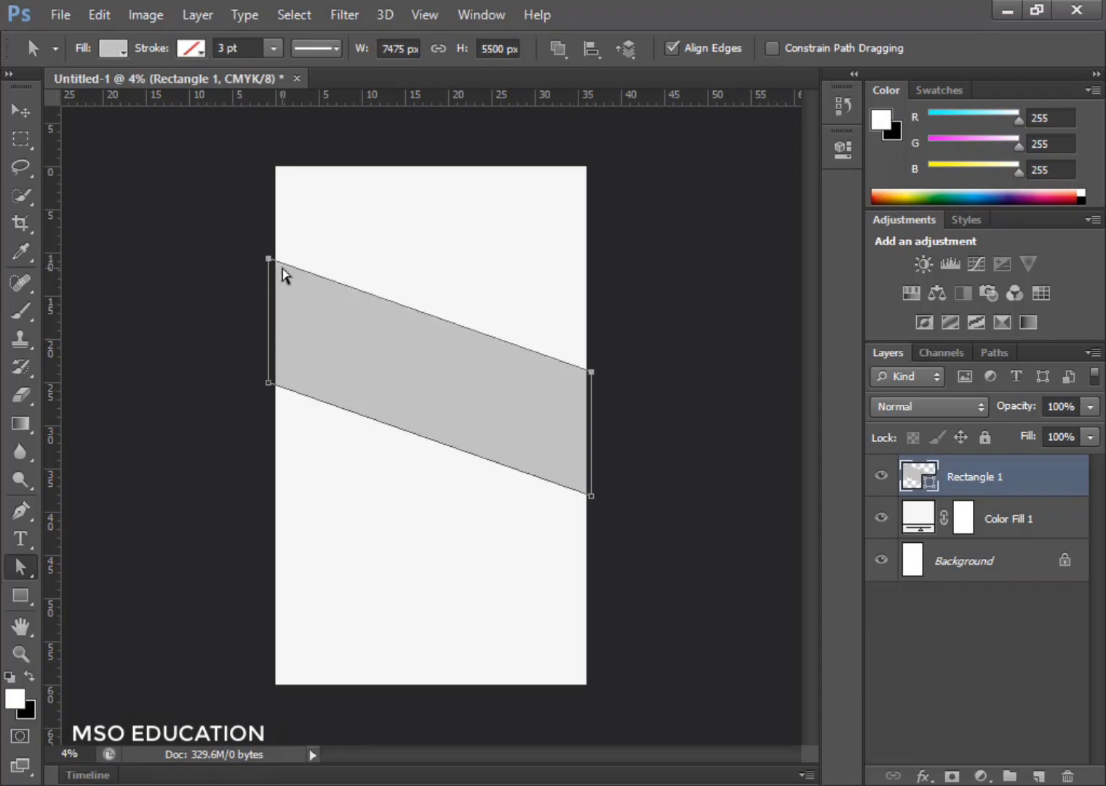
key("Return")
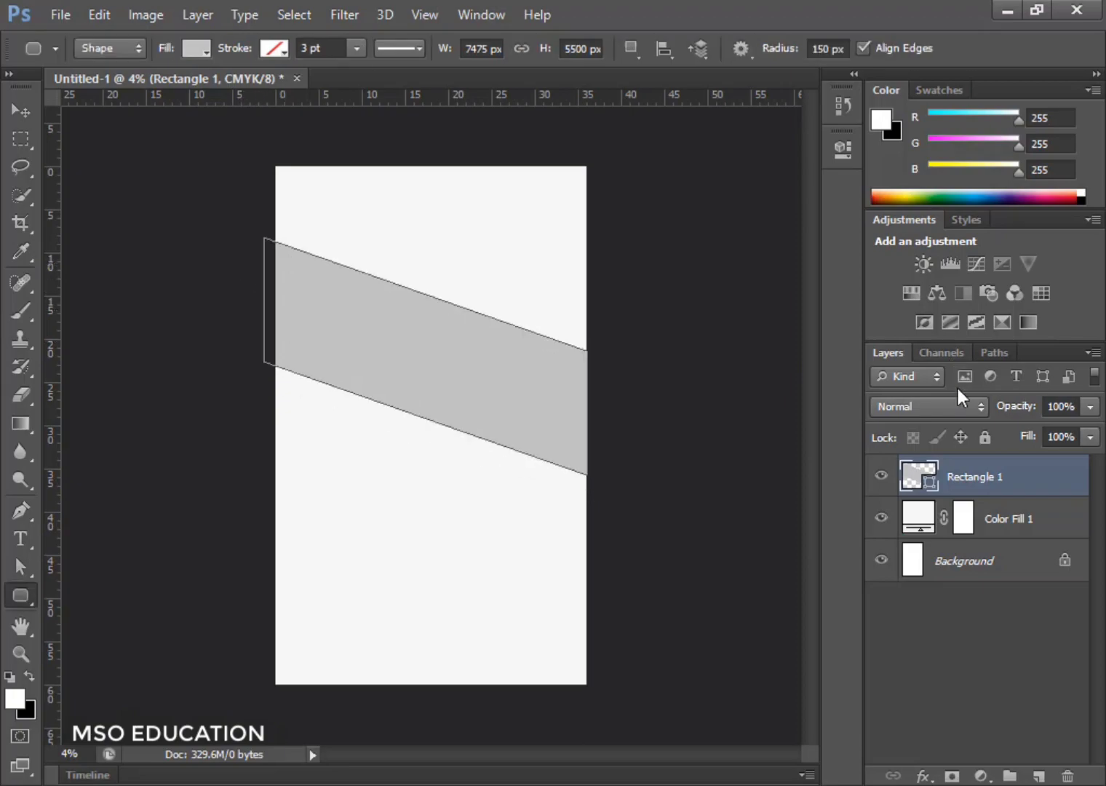
Step: Draw a rounded rectangle with a 200 px radius, about 2150 by 650 px, overlapping the canvas's left edge below the band
left_click(1038, 776)
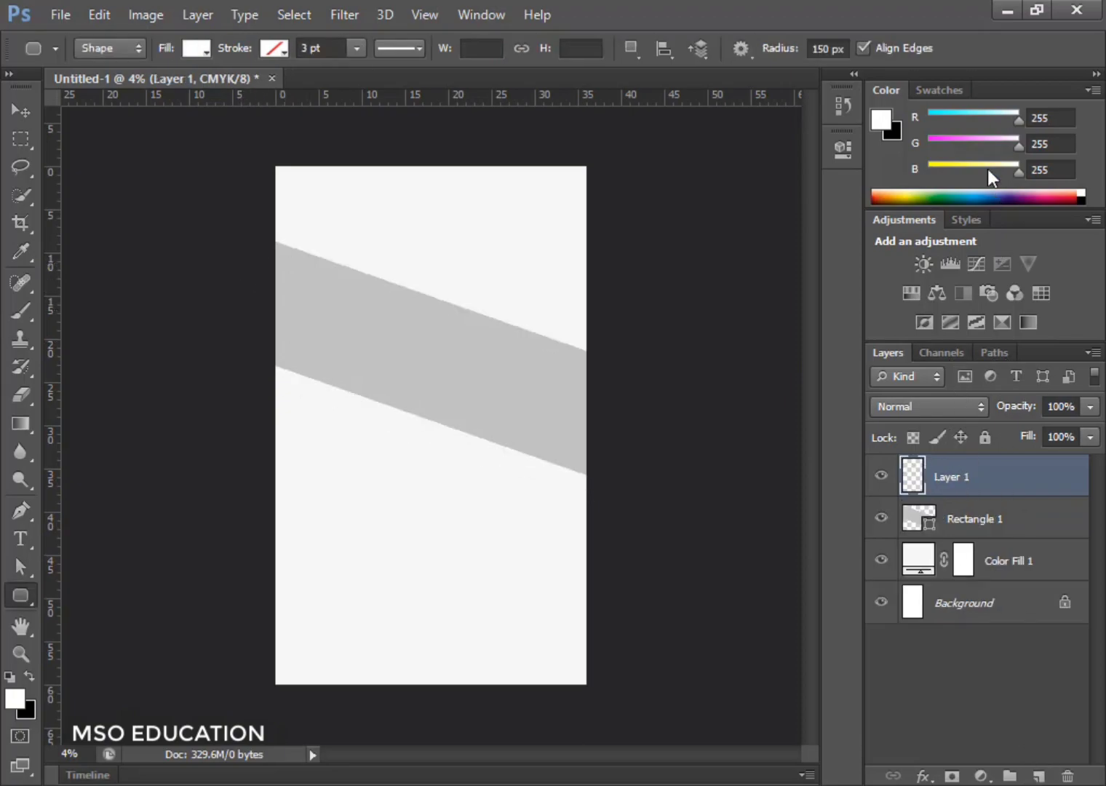
left_click(844, 43)
type("200")
key("Return")
left_click_drag(263, 448, 355, 477)
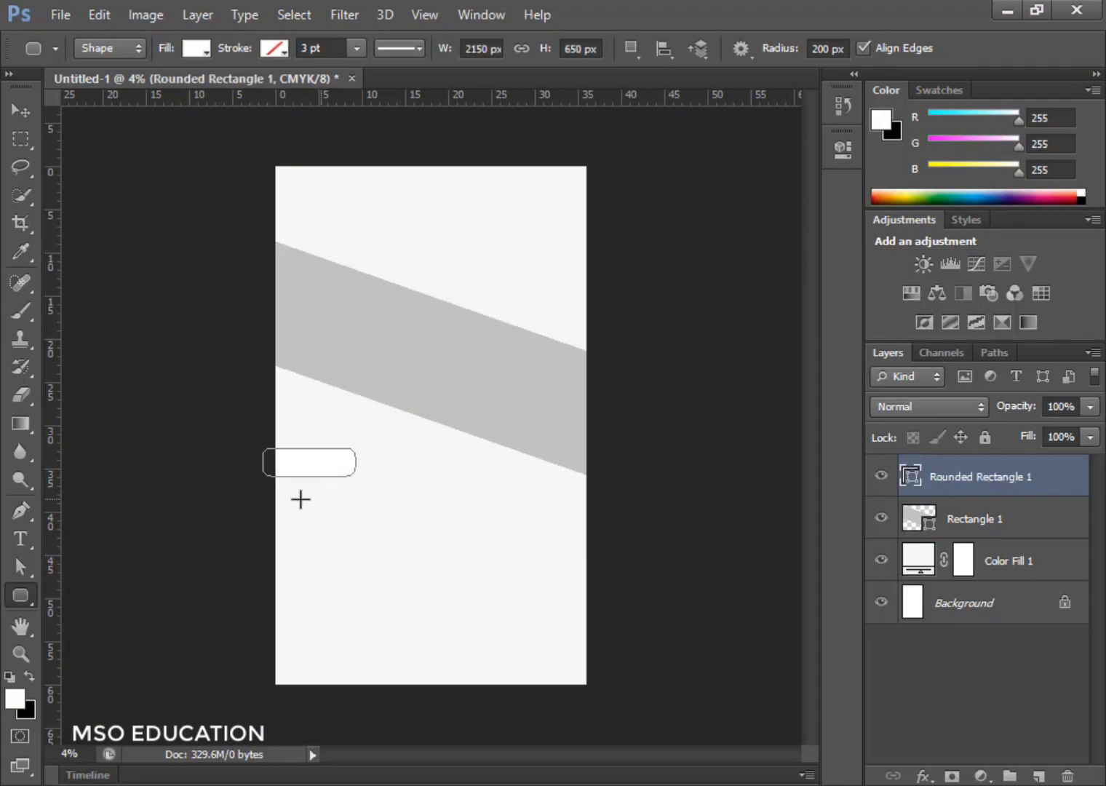
Step: Fill the rounded rectangle with the same light grey as the slanted band
left_click(208, 49)
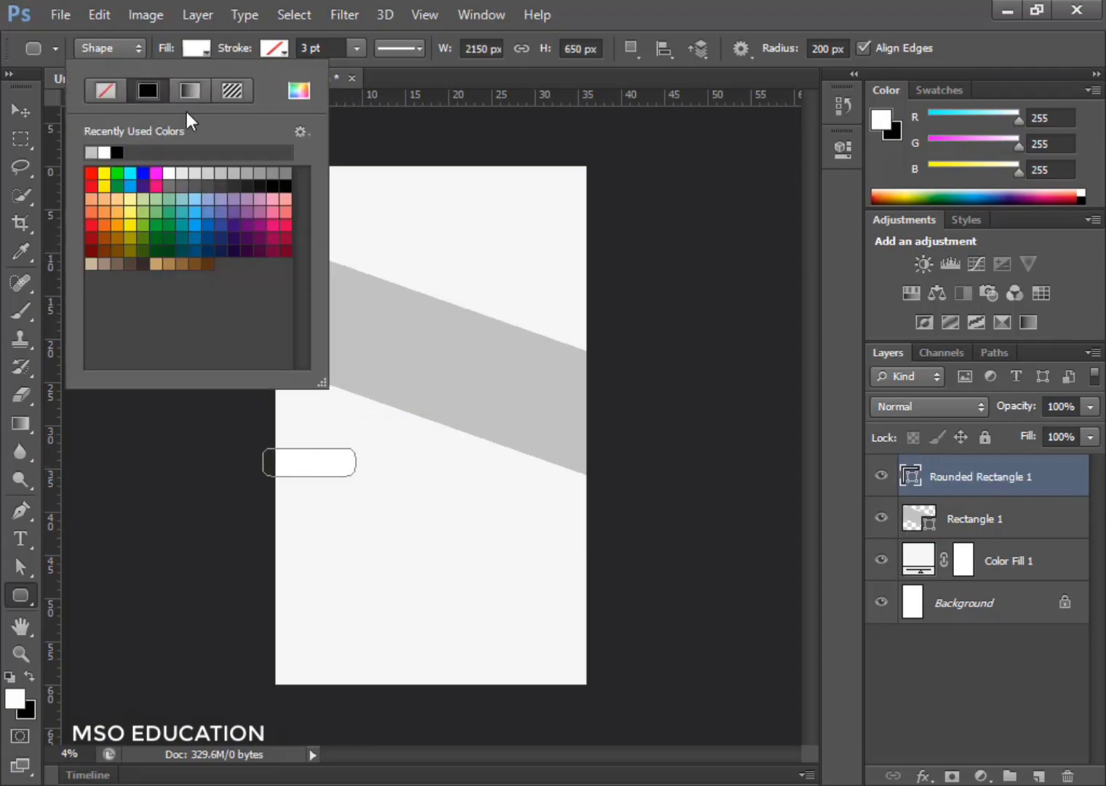
left_click(93, 152)
key("Return")
key("v")
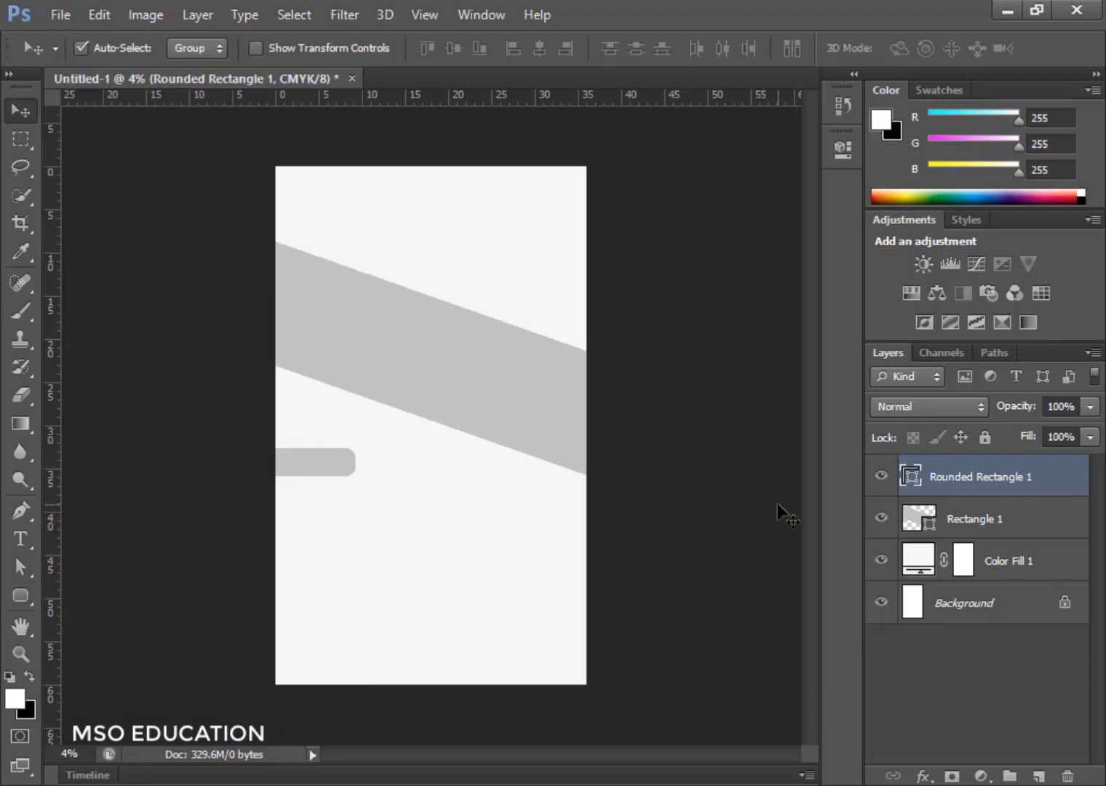
Step: Duplicate the rounded rectangle beneath the original, put the copy in a group, and merge that group into a pixel layer
left_click_drag(896, 474, 973, 518)
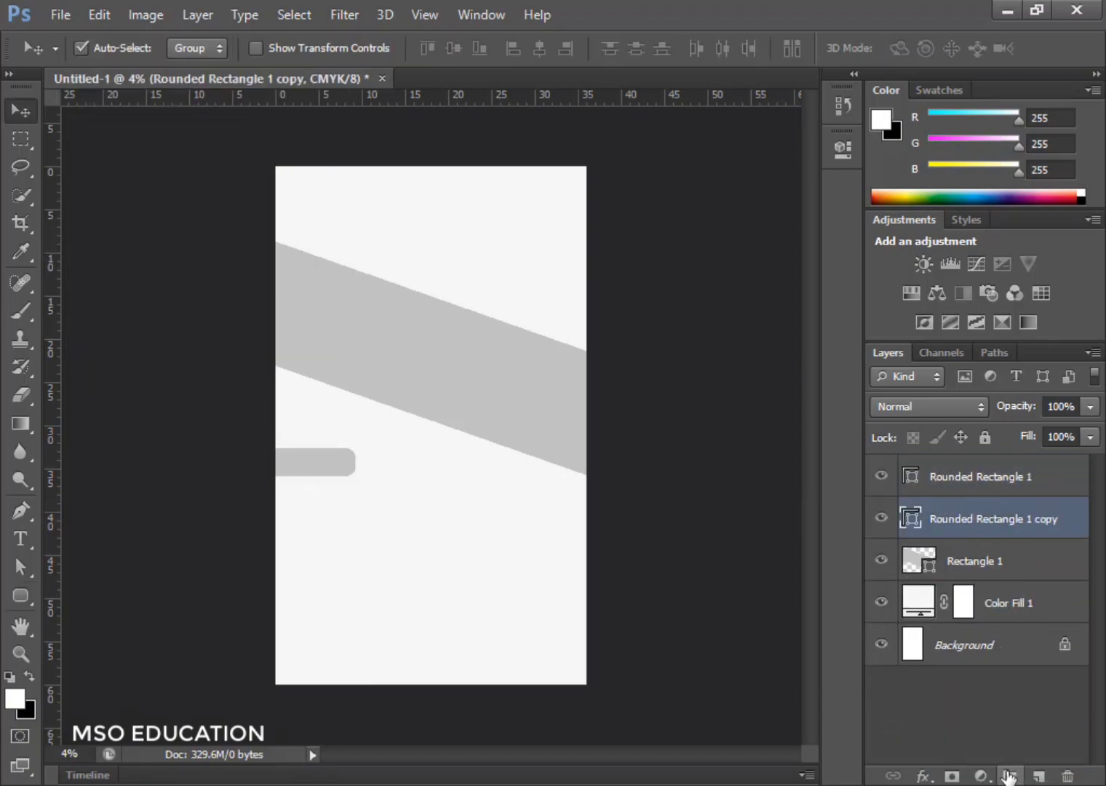
left_click(1008, 776)
left_click_drag(931, 550, 932, 513)
left_click(907, 509)
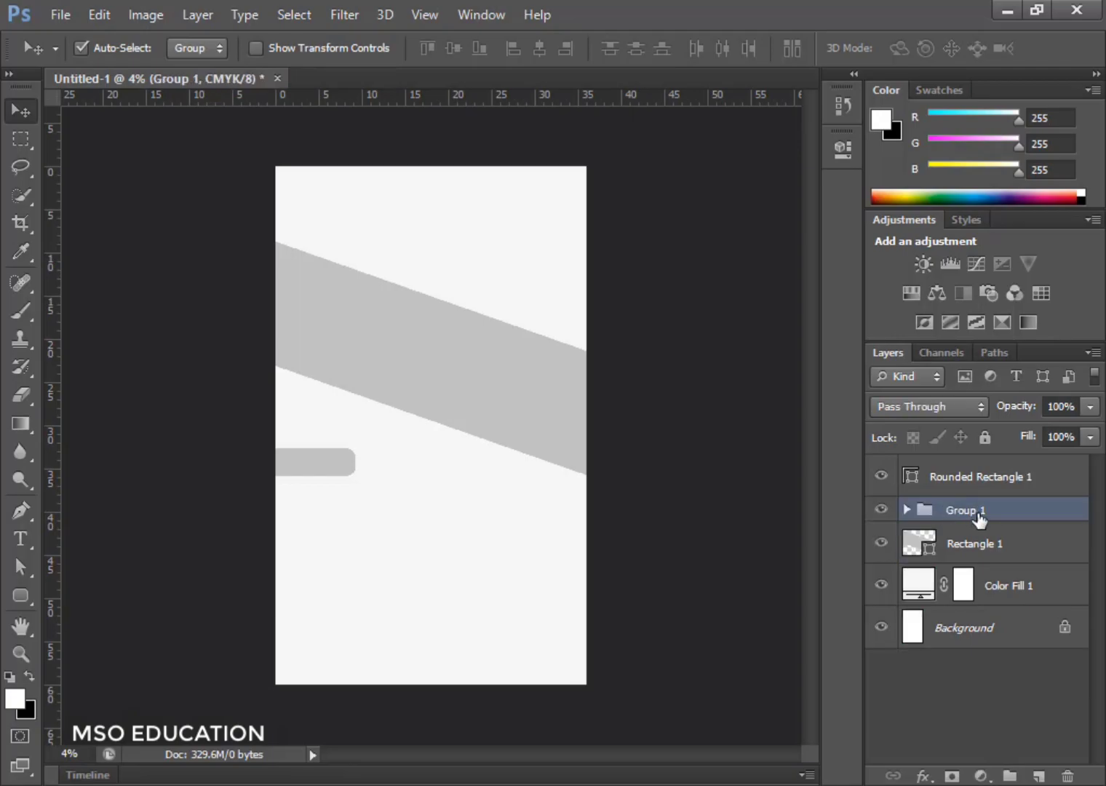
right_click(979, 514)
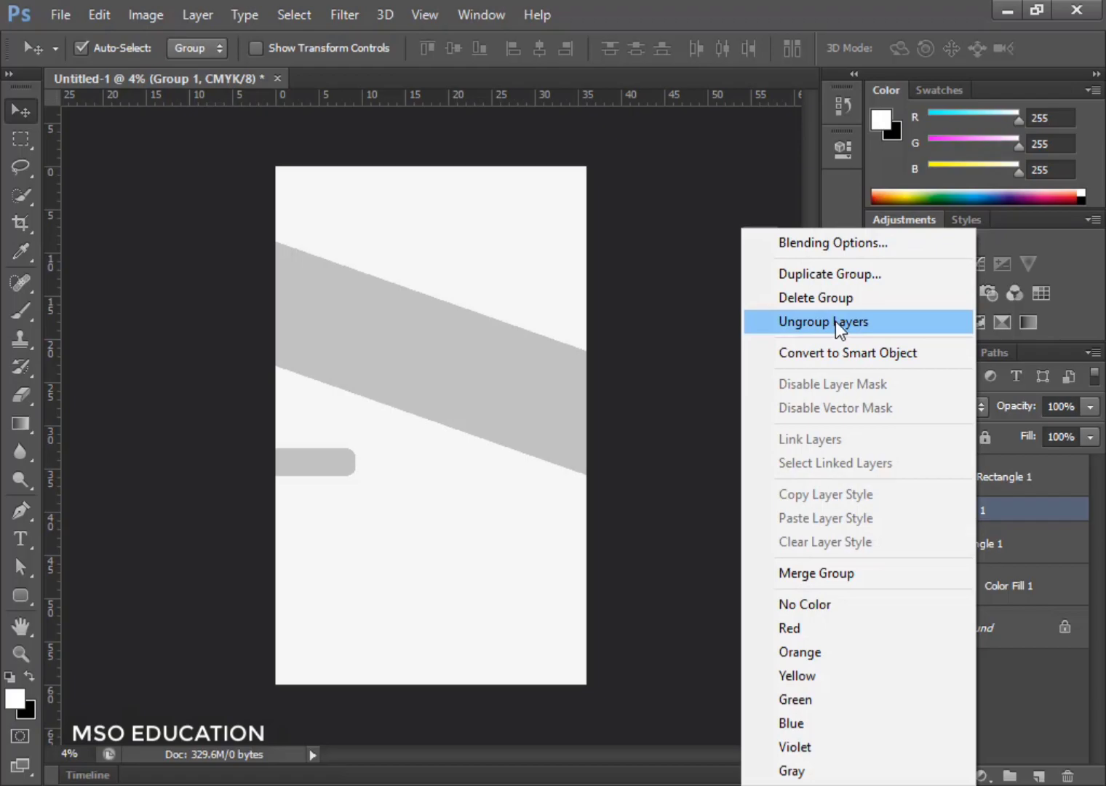
left_click(849, 574)
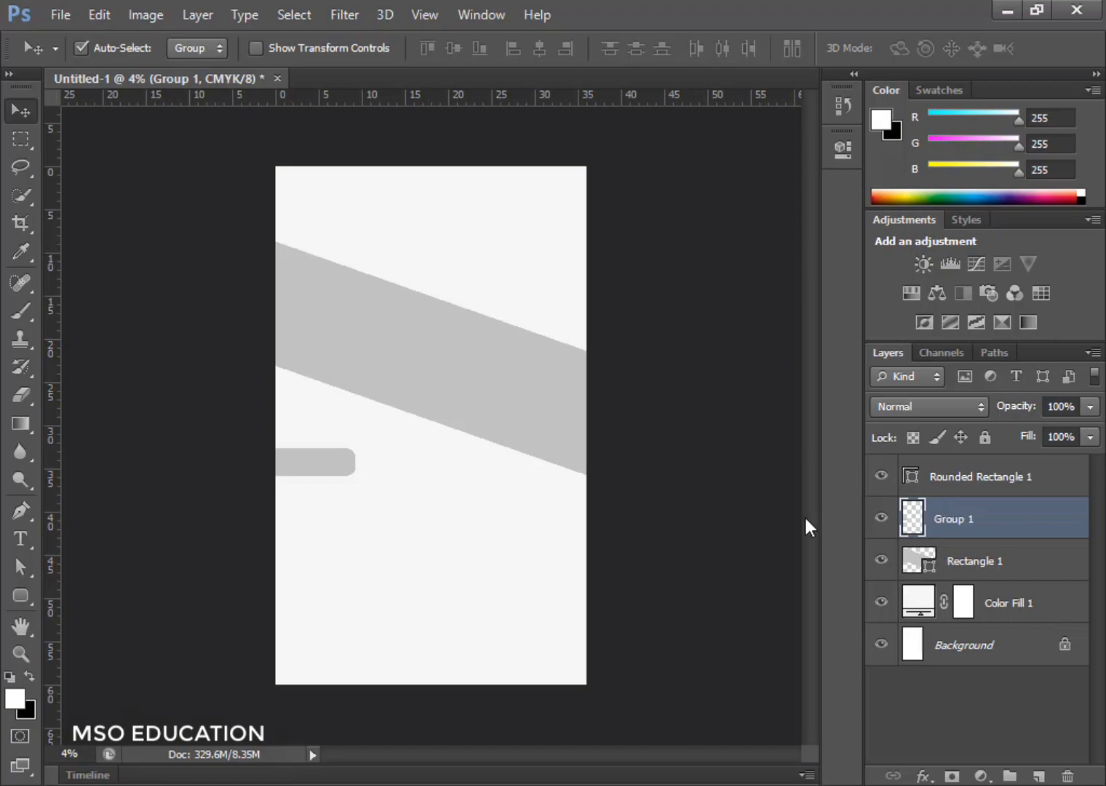
Step: Move the merged copy just below the grey rounded rectangle, fill it with black, and clear the selection
left_click_drag(311, 466, 322, 510)
key("alt+Delete")
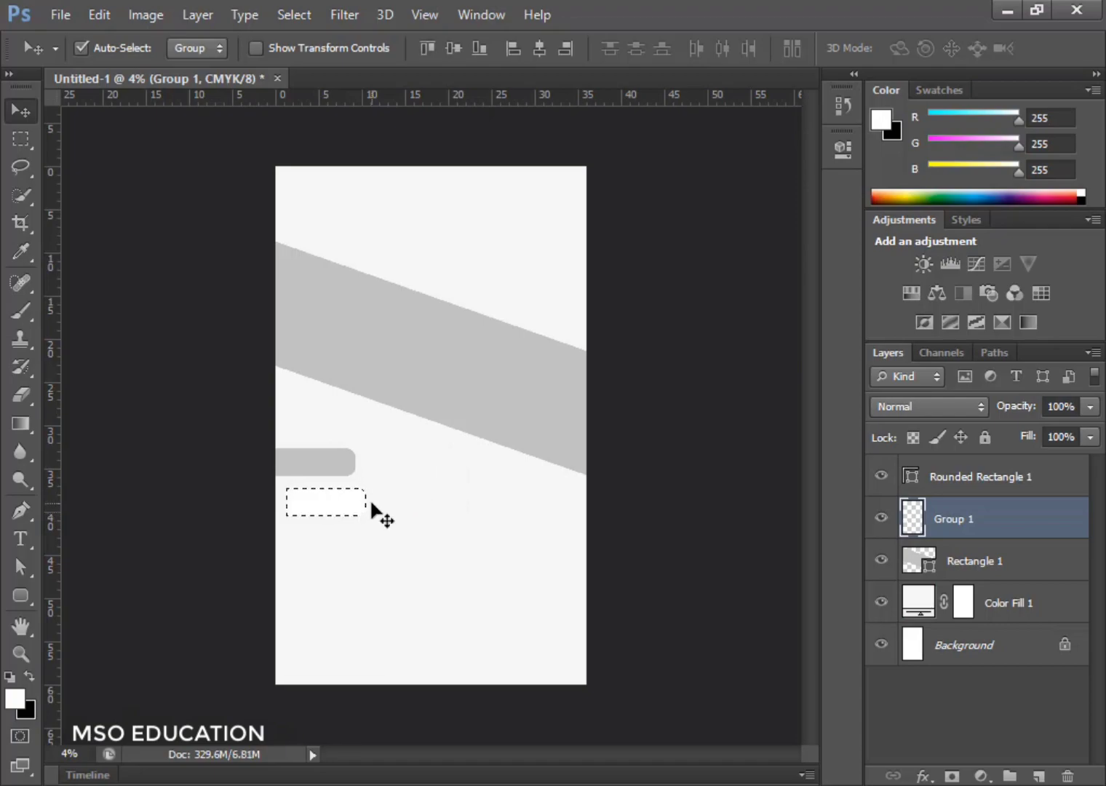
key("ctrl+Delete")
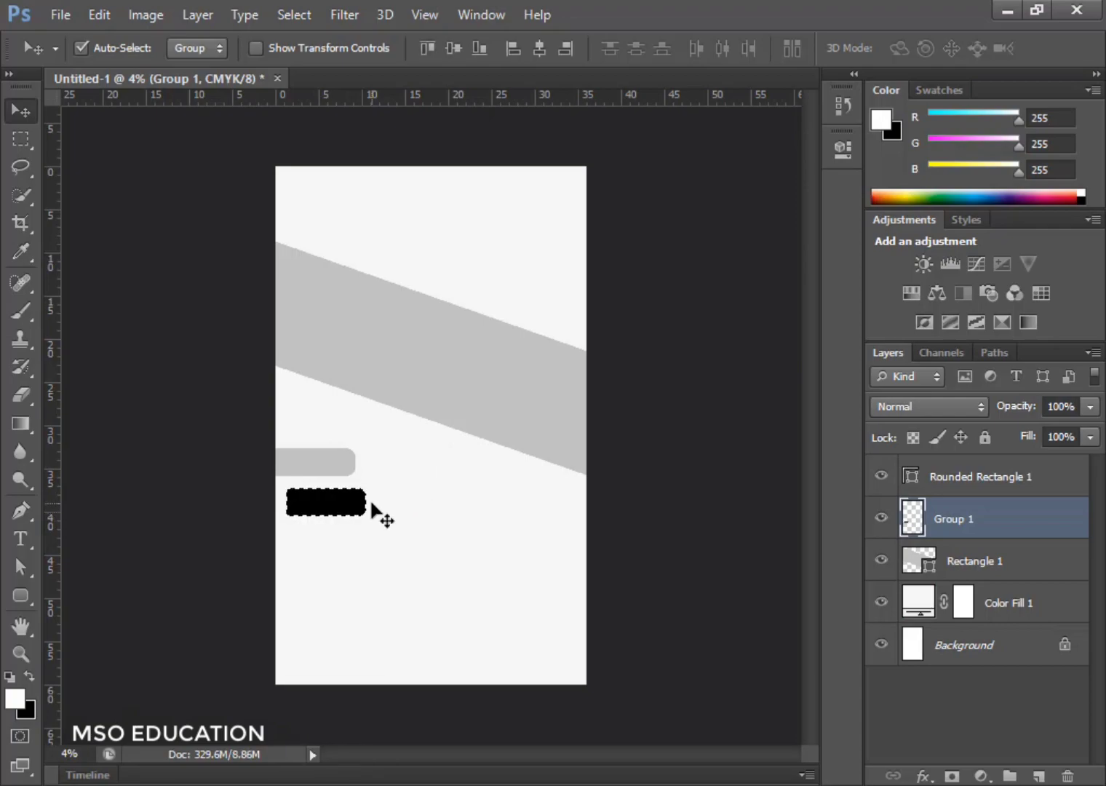
key("ctrl+d")
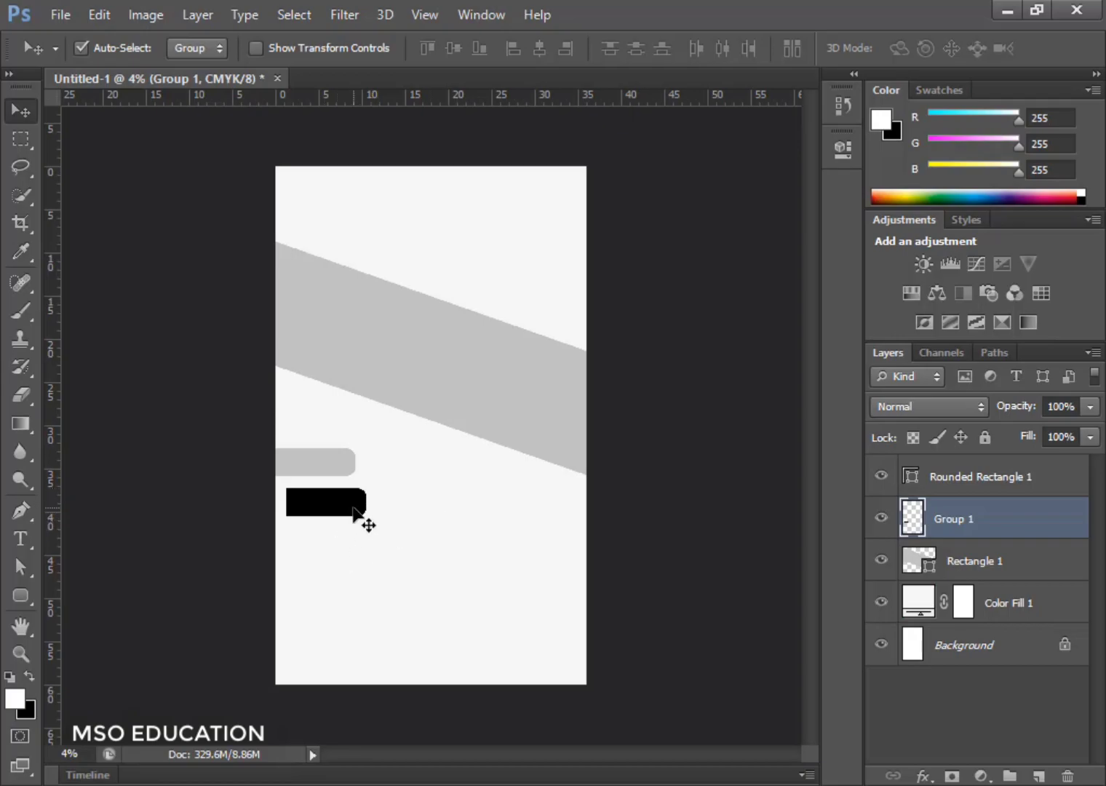
Step: Apply a Gaussian Blur with a radius of 106.3 pixels to the black rounded rectangle
left_click(235, 18)
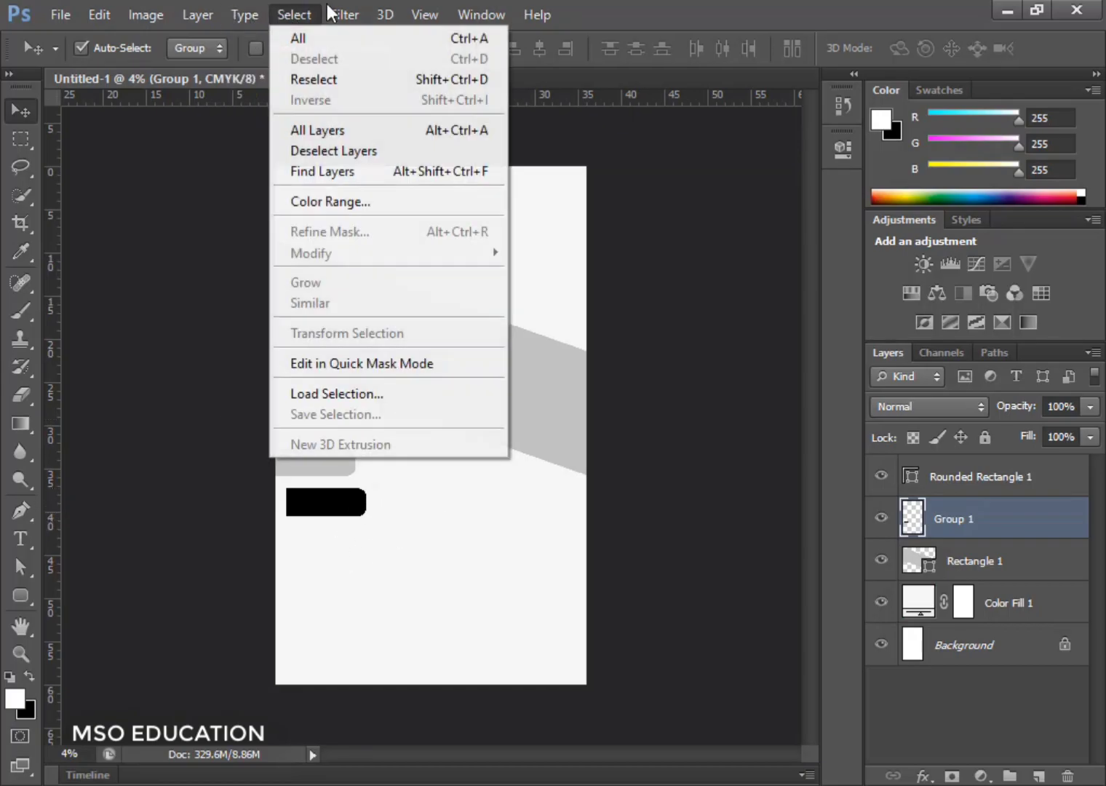
mouse_move(407, 153)
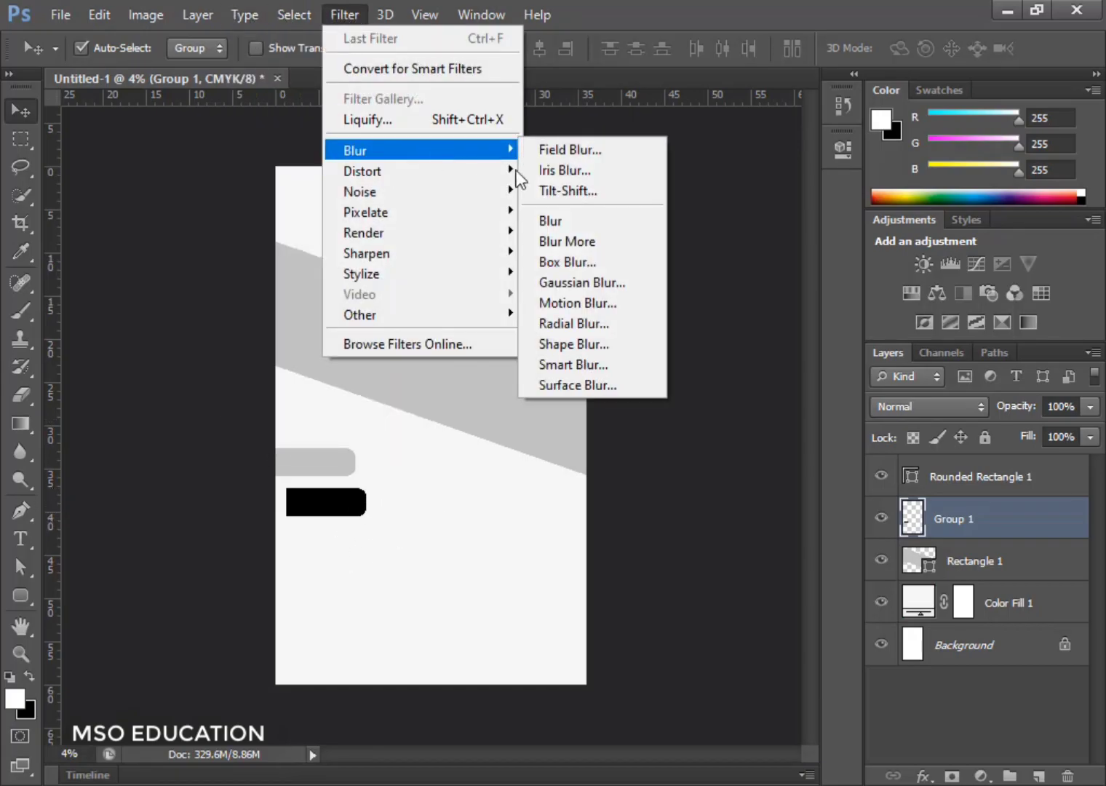
left_click(589, 283)
left_click_drag(411, 477, 534, 477)
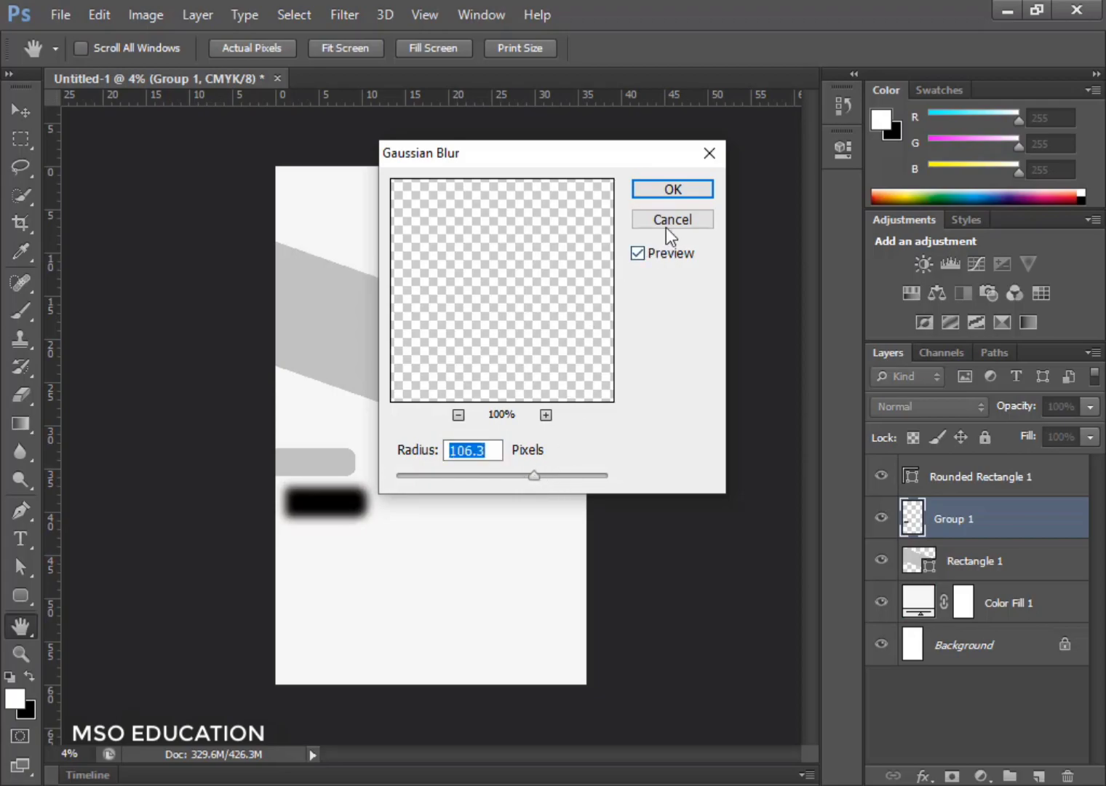
left_click(679, 189)
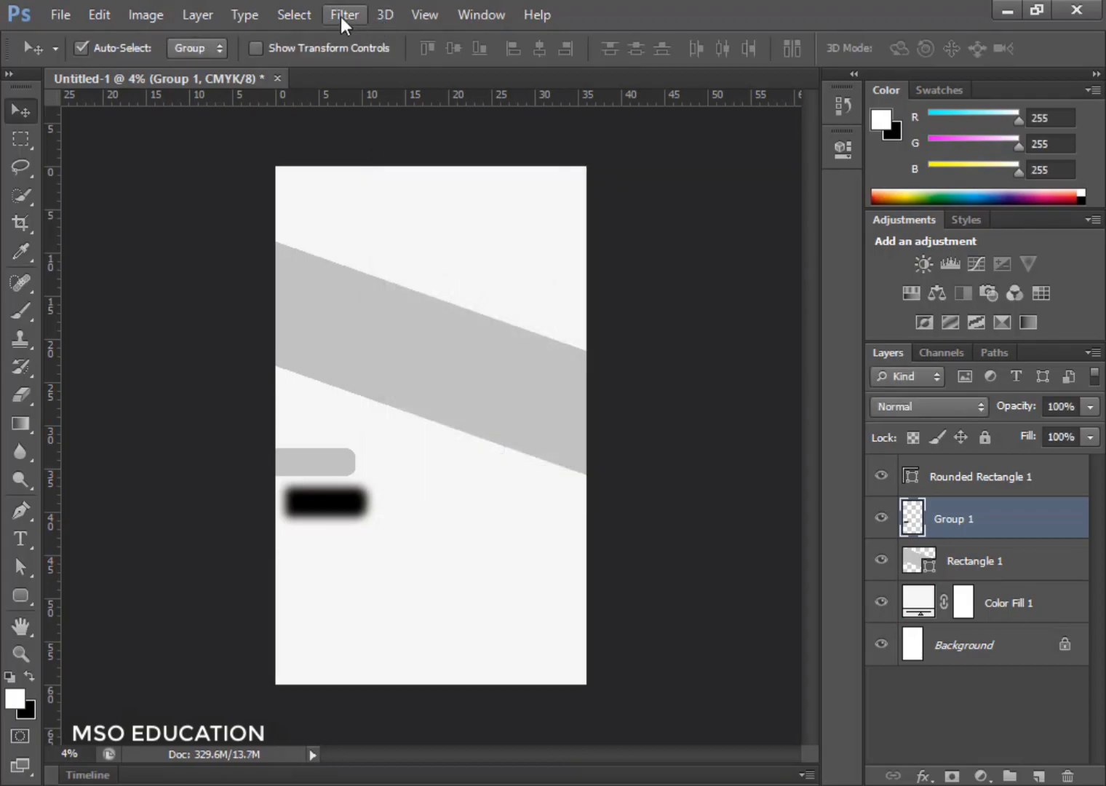
Step: Apply a horizontal Motion Blur to the blurred black rounded rectangle
left_click(344, 16)
mouse_move(477, 152)
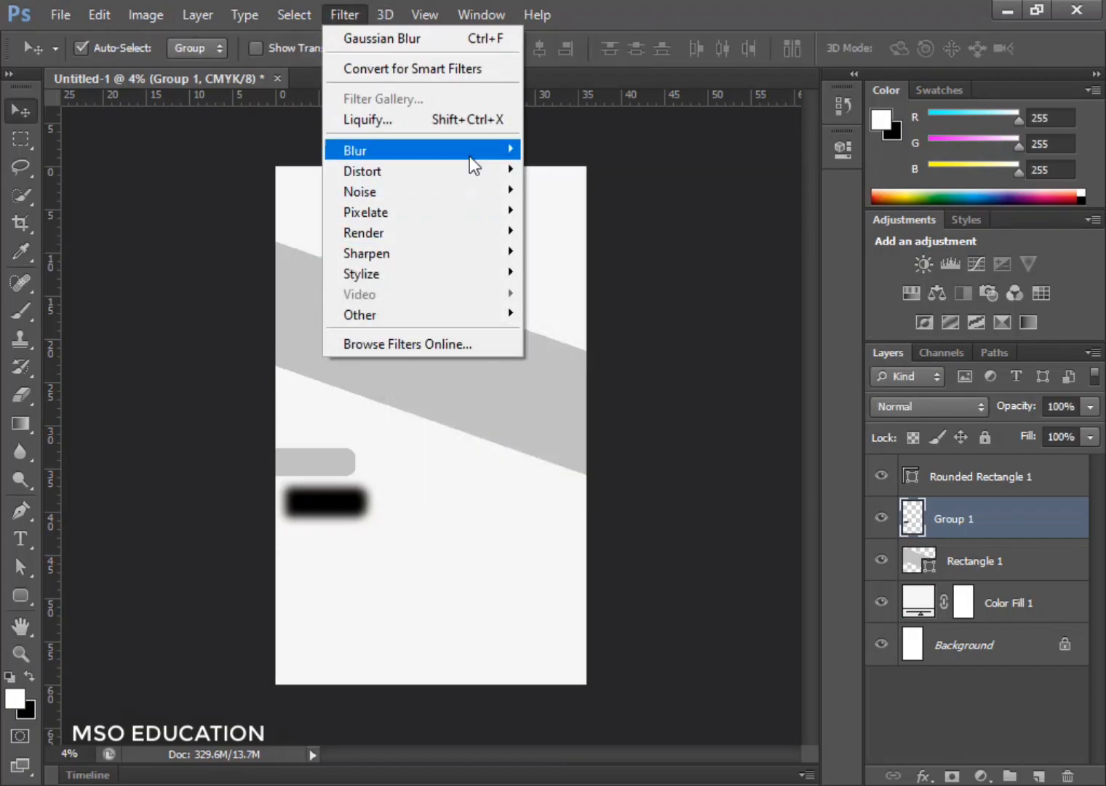
left_click(567, 302)
left_click_drag(408, 510, 568, 507)
left_click(657, 171)
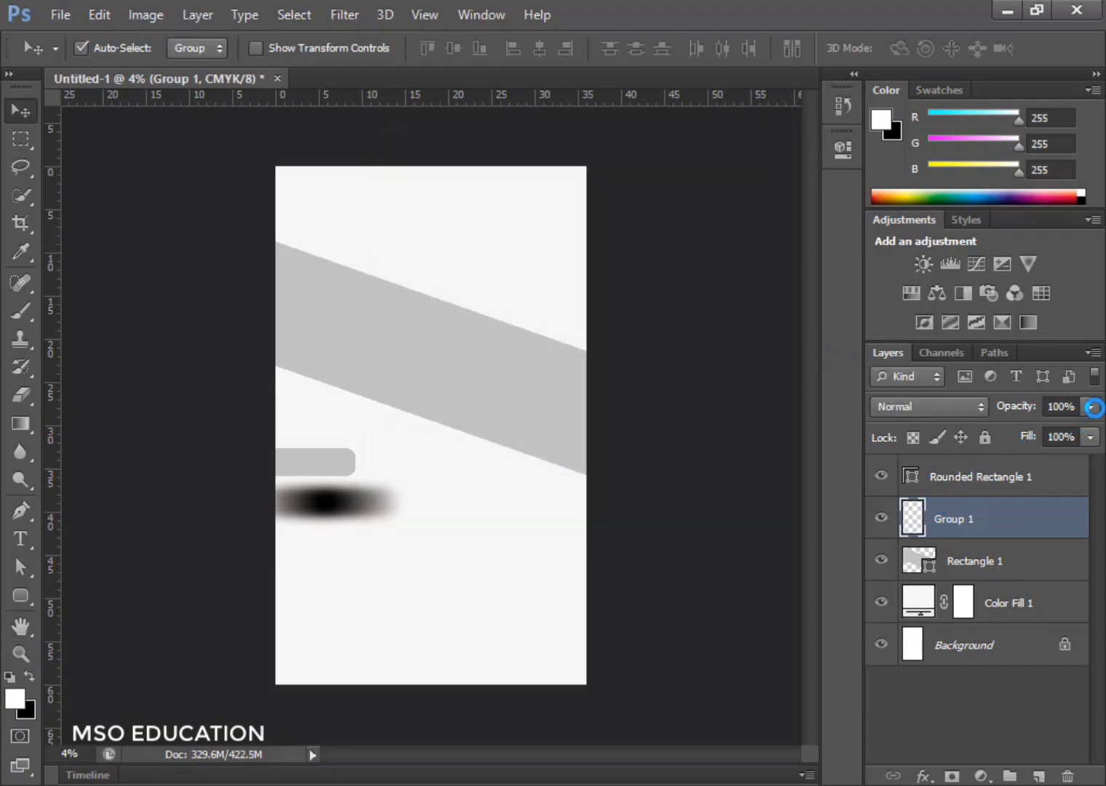
Step: Set the opacity of the black shadow layer to 47%
left_click(1090, 406)
left_click(1032, 428)
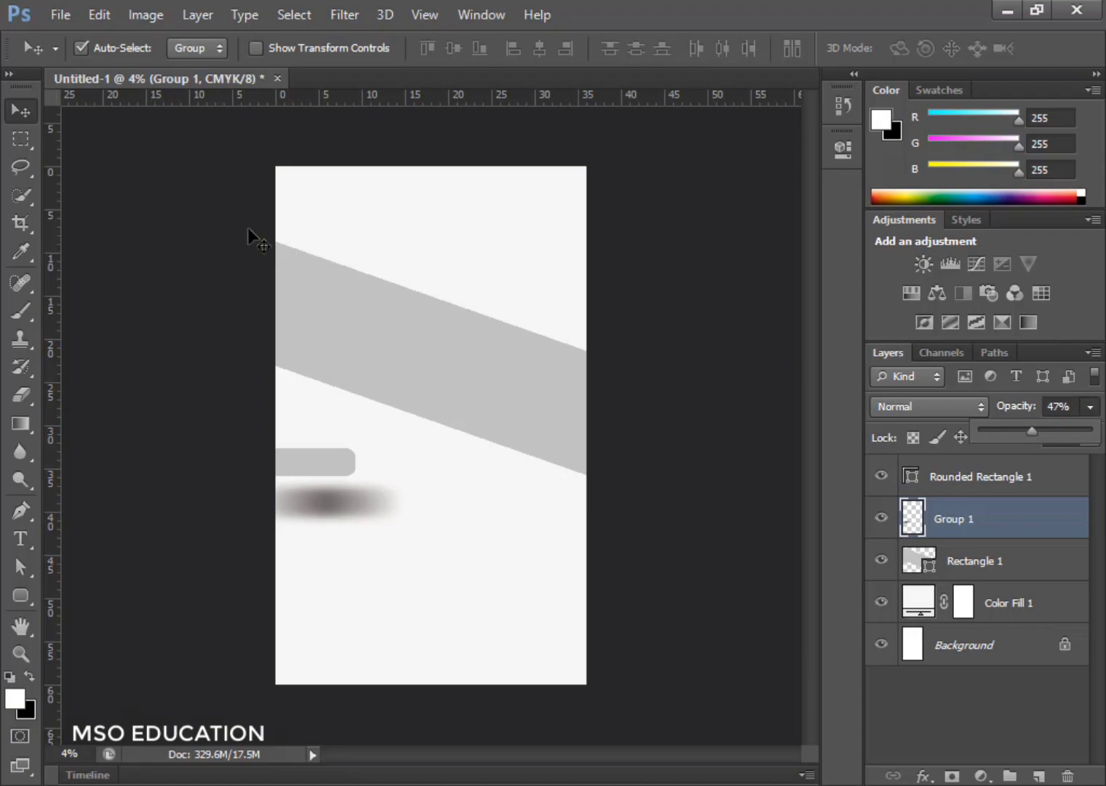
left_click(12, 104)
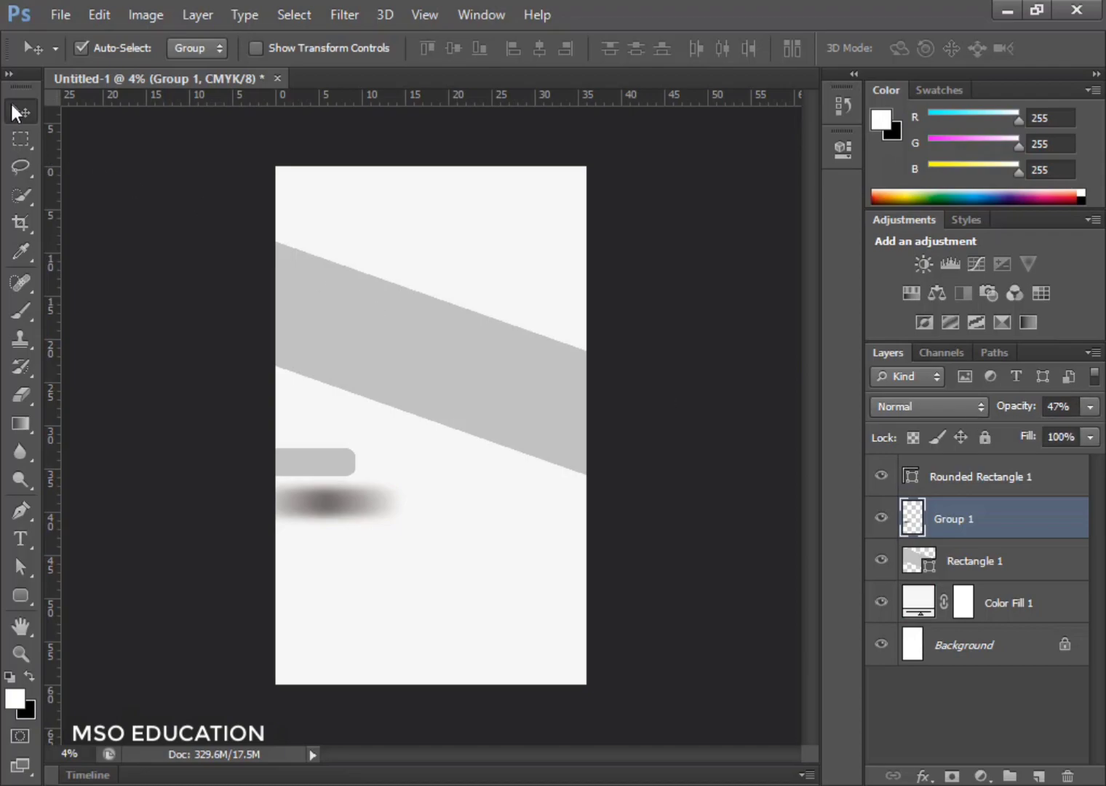
Step: Rotate the shadow slightly clockwise and tuck it beneath the lower edge of the grey rounded rectangle
key("ctrl+t")
left_click_drag(311, 528, 282, 495)
left_click_drag(389, 443, 407, 465)
left_click_drag(361, 519, 339, 479)
key("Return")
Step: Scale the shadow to 83.30% width and 69.56% height, rotate it 1.95°, and place it under the grey tab's lower right edge
key("ctrl+plus")
key("ctrl+plus")
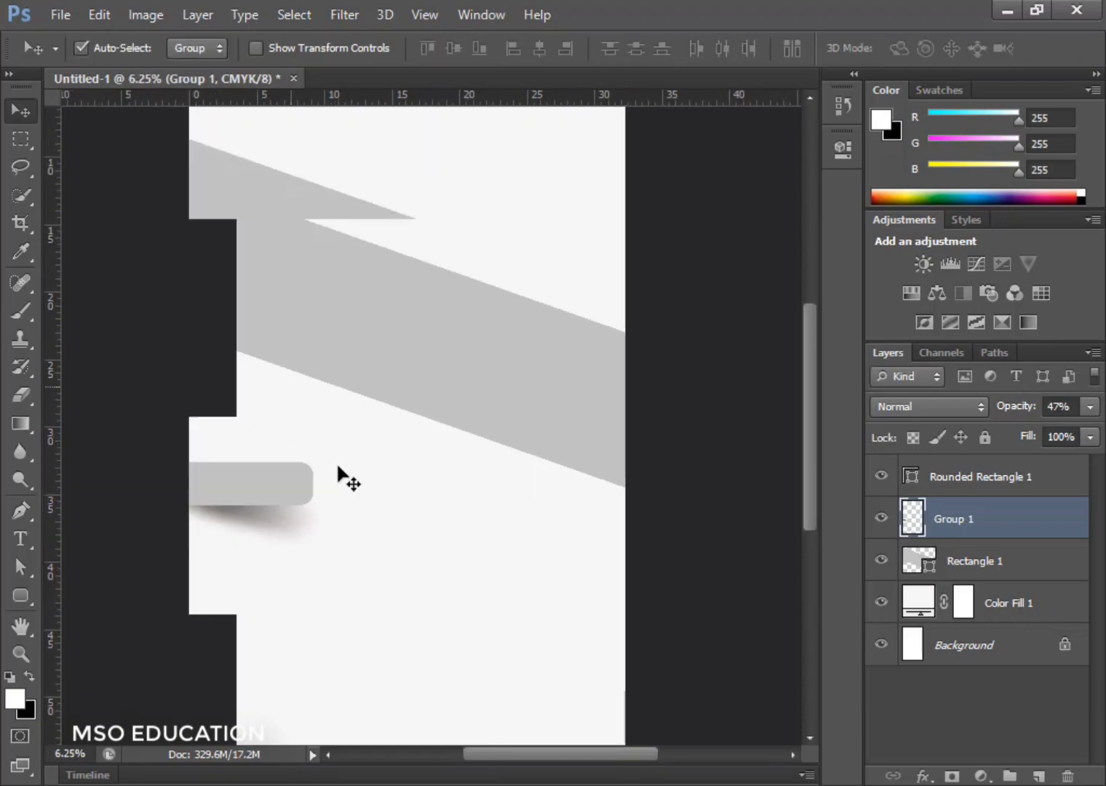
left_click_drag(304, 554, 356, 520)
key("ctrl+t")
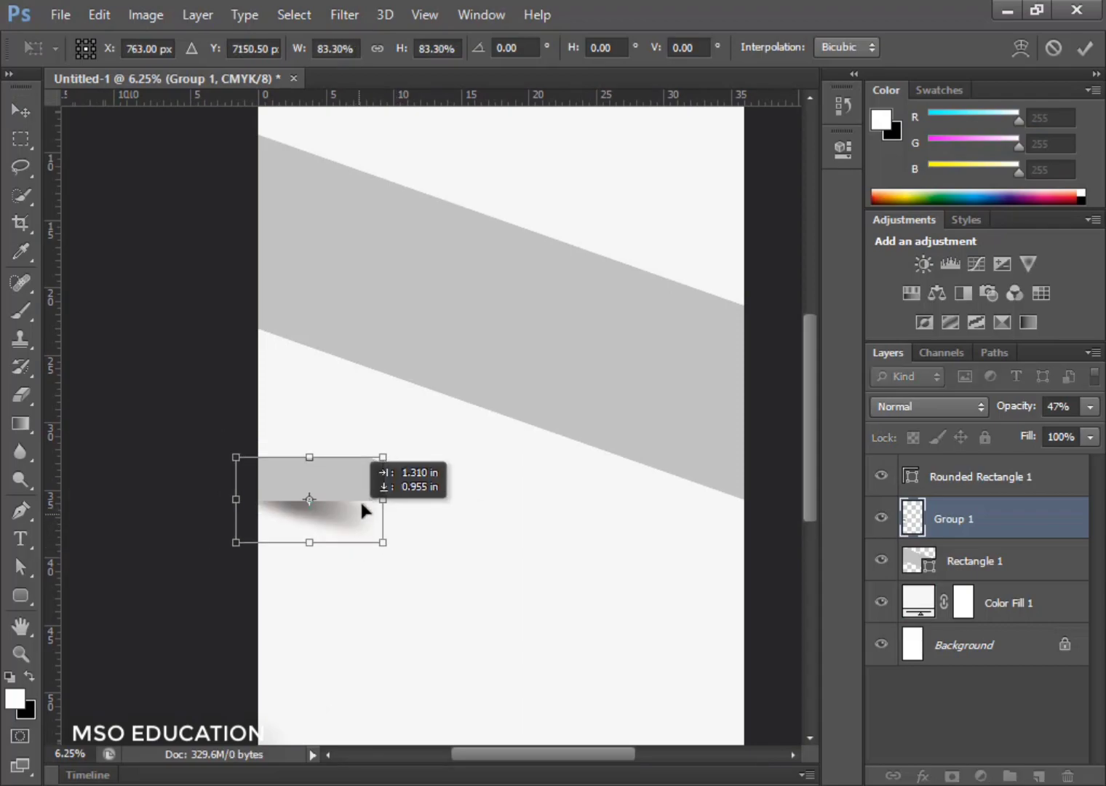
left_click_drag(395, 445, 405, 442)
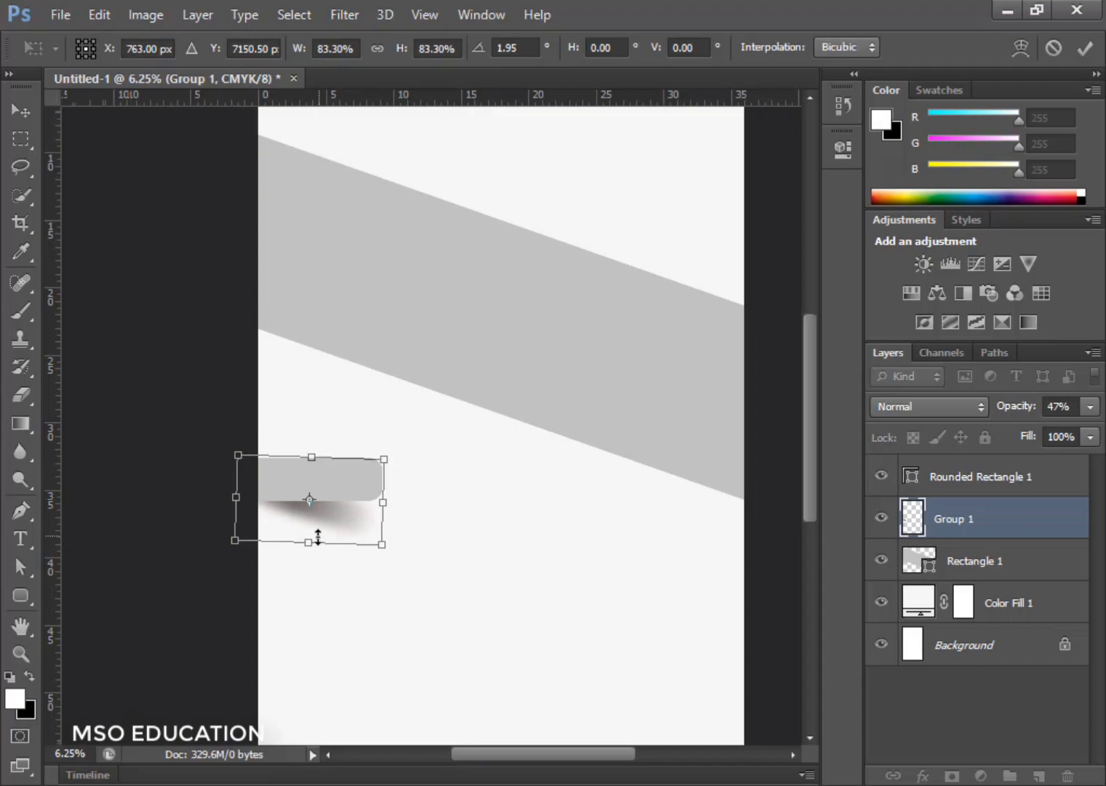
left_click_drag(307, 544, 363, 511)
key("Return")
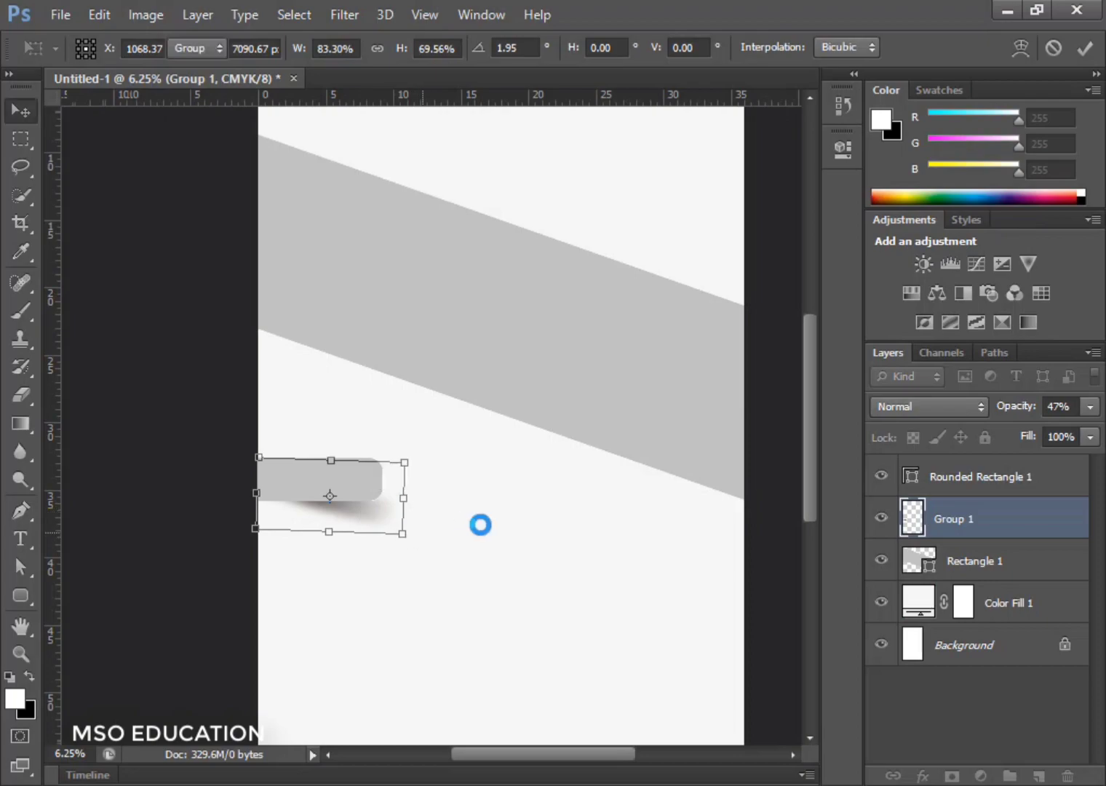
left_click(940, 561)
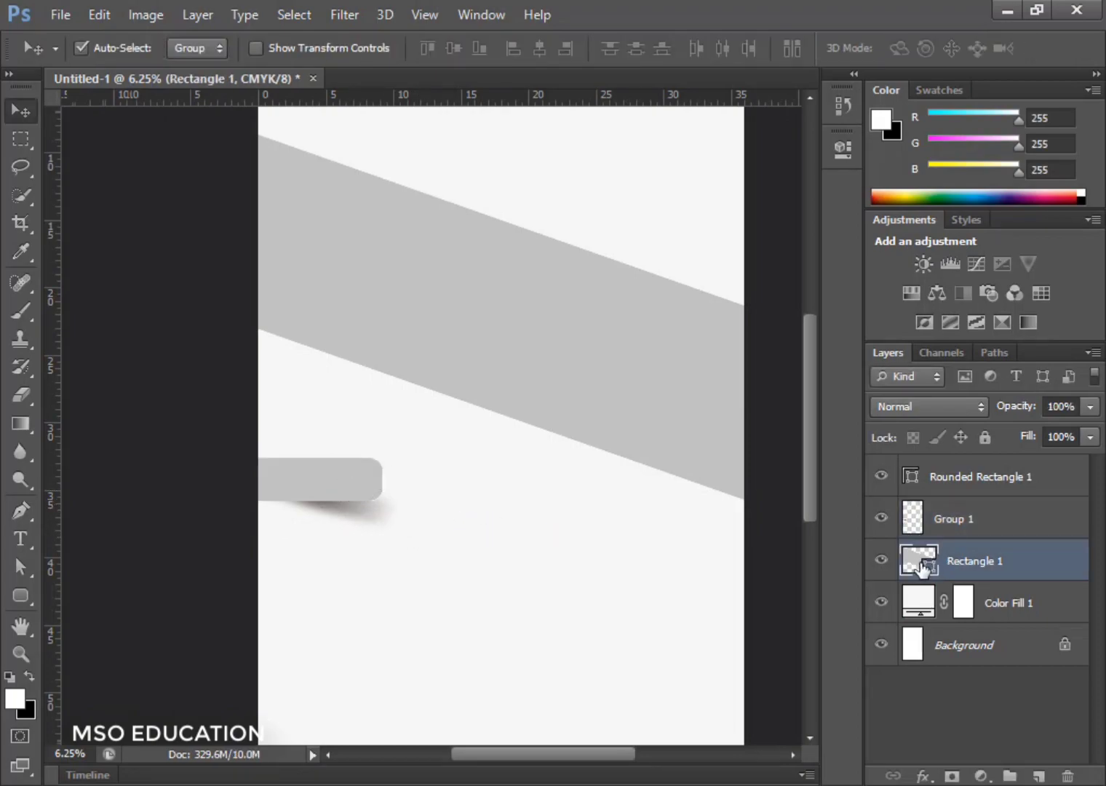
left_click(21, 595)
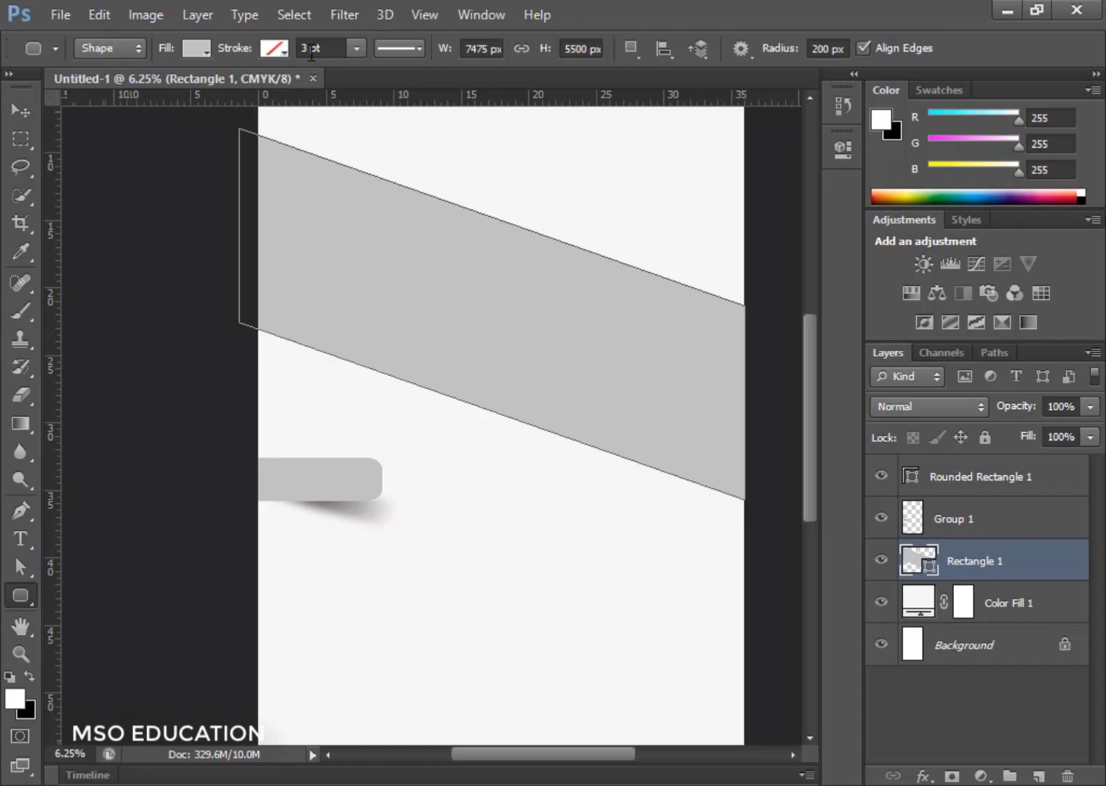
left_click_drag(338, 48, 286, 48)
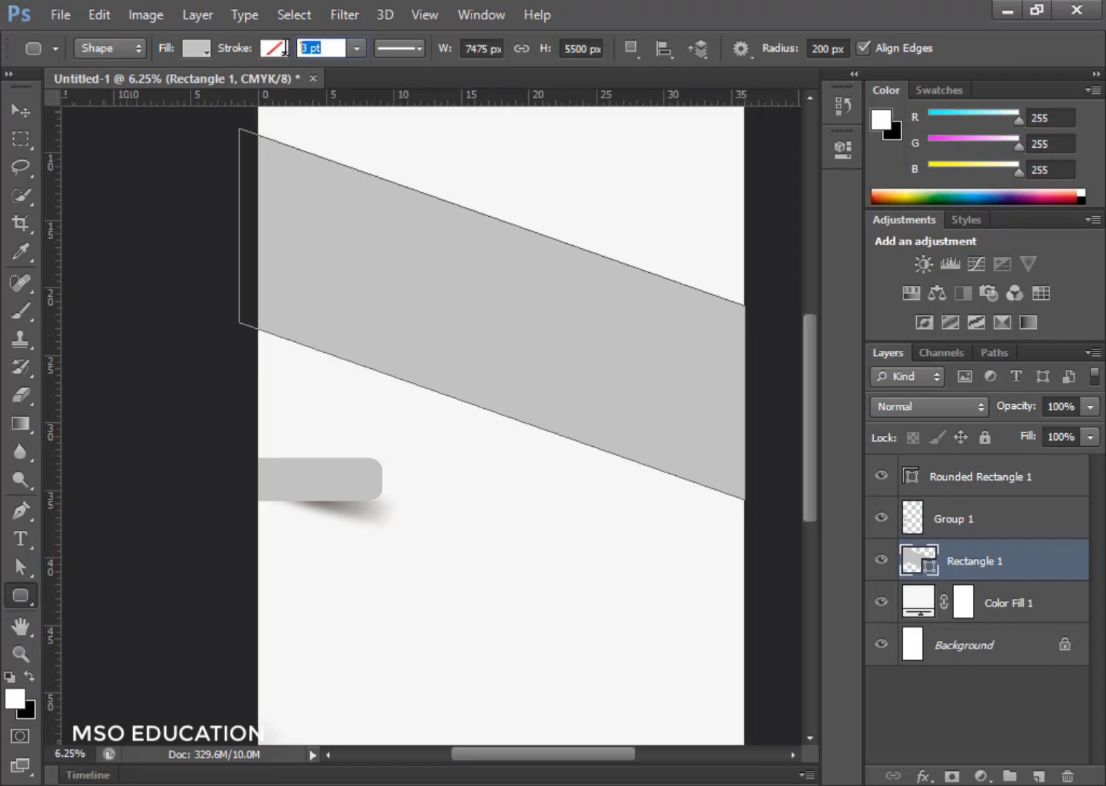
left_click(19, 113)
Step: Give the grey rounded rectangle a white stroke 10 pt wide
left_click(962, 480)
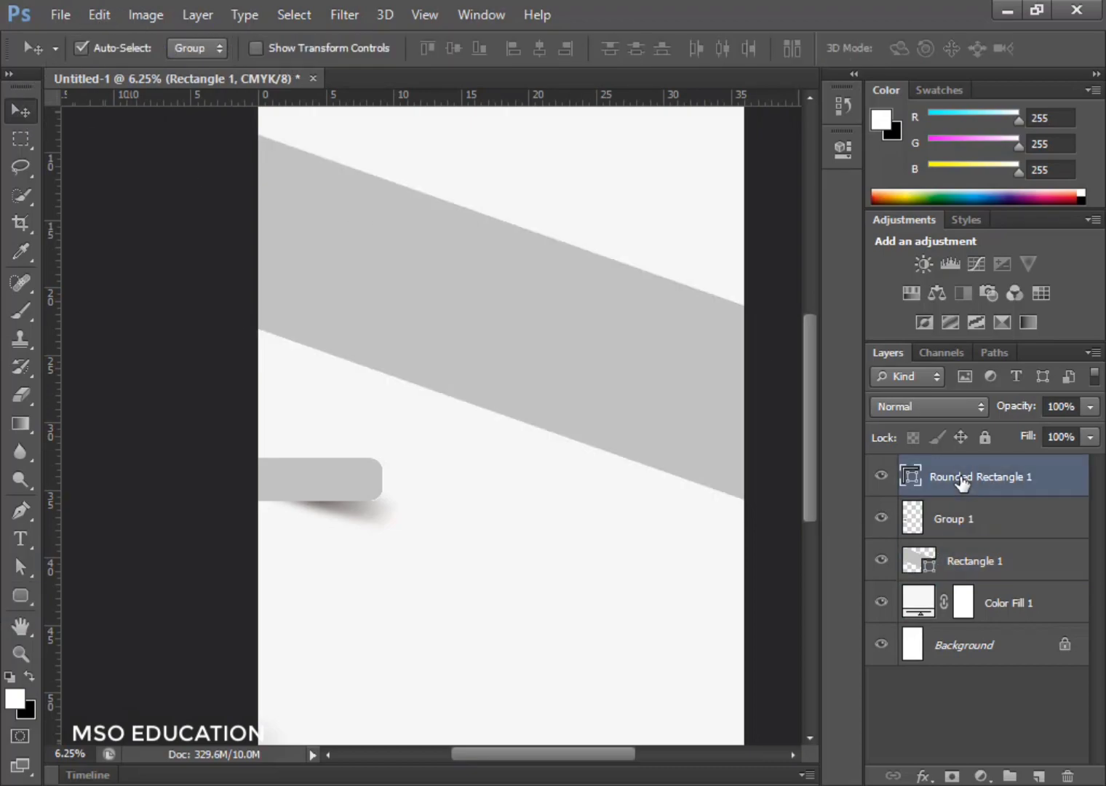
left_click(23, 594)
left_click_drag(336, 44, 251, 55)
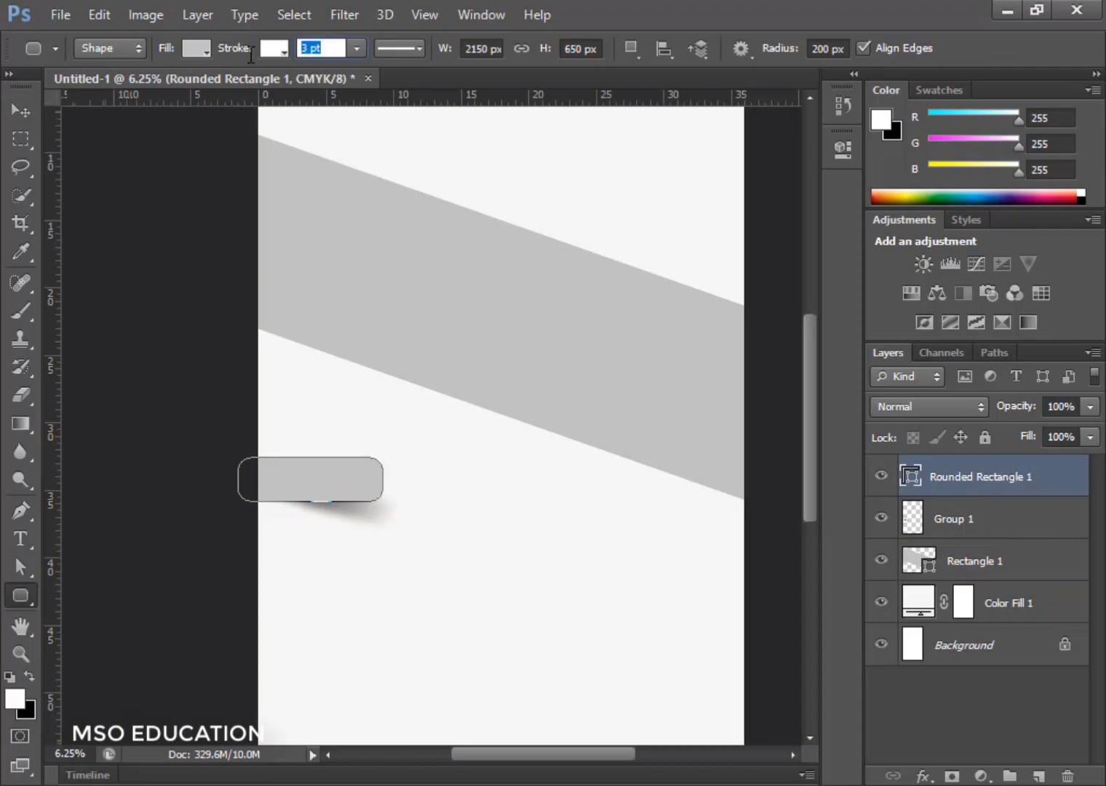
type("10")
key("Return")
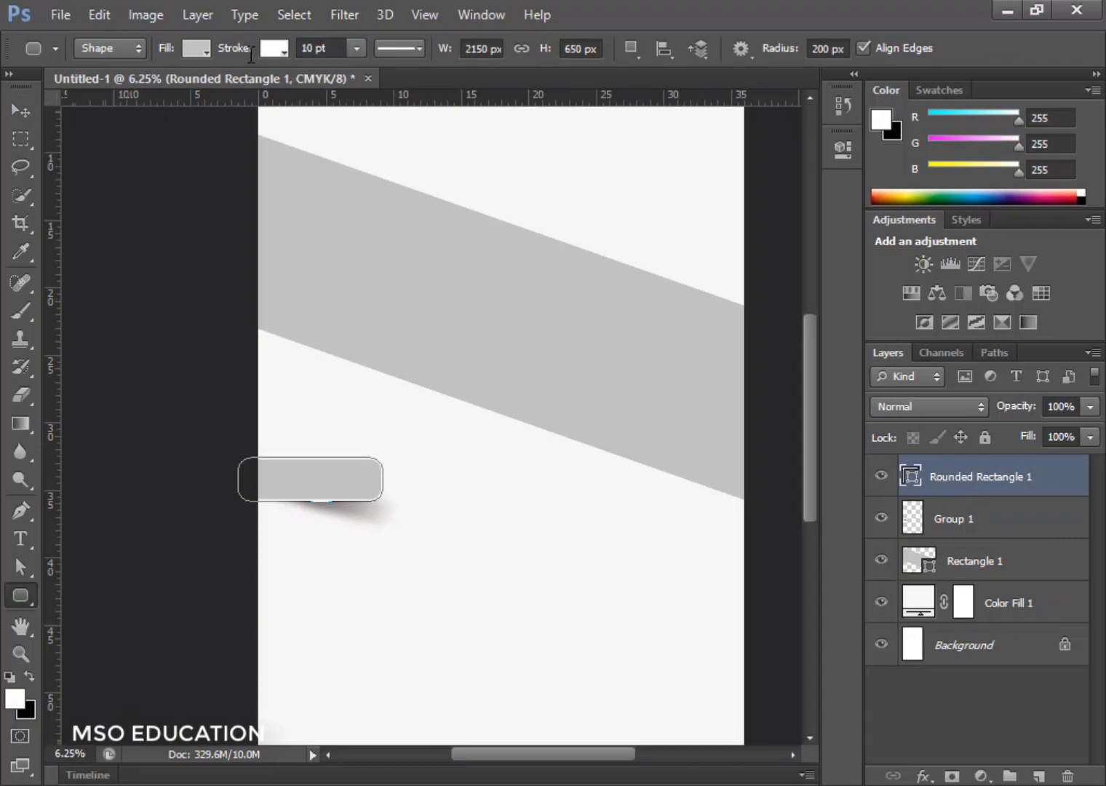
left_click(19, 107)
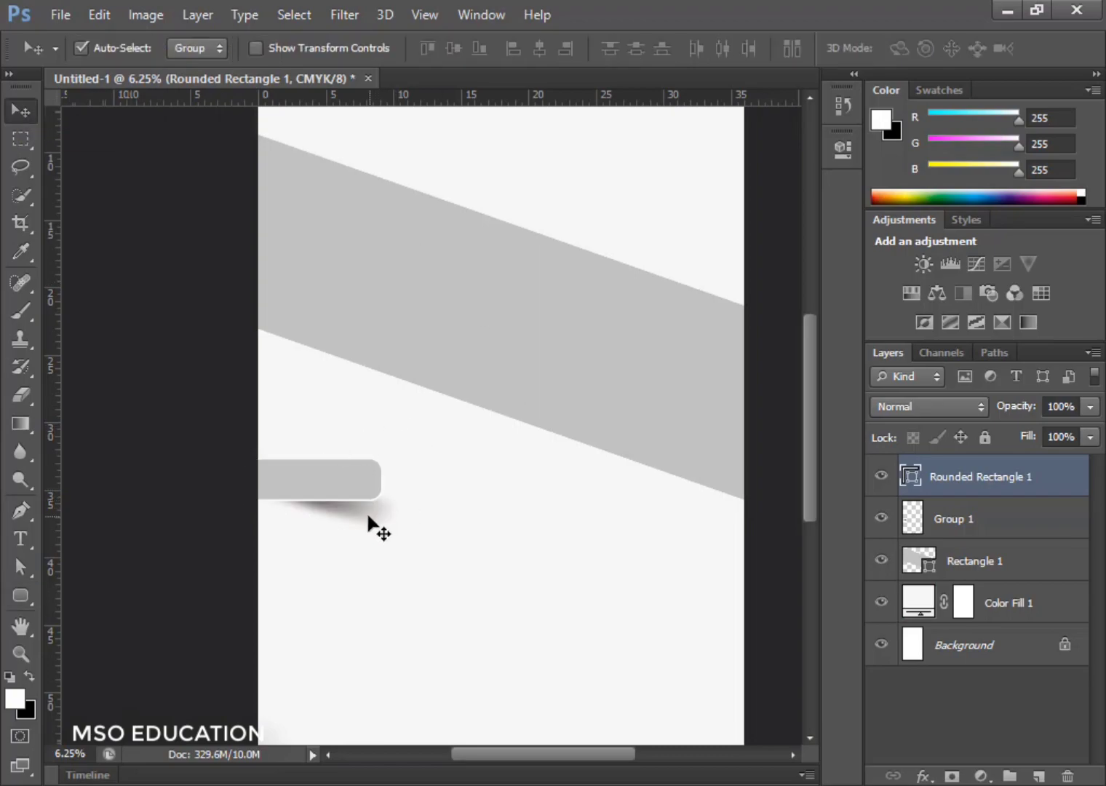
left_click_drag(353, 511, 363, 507)
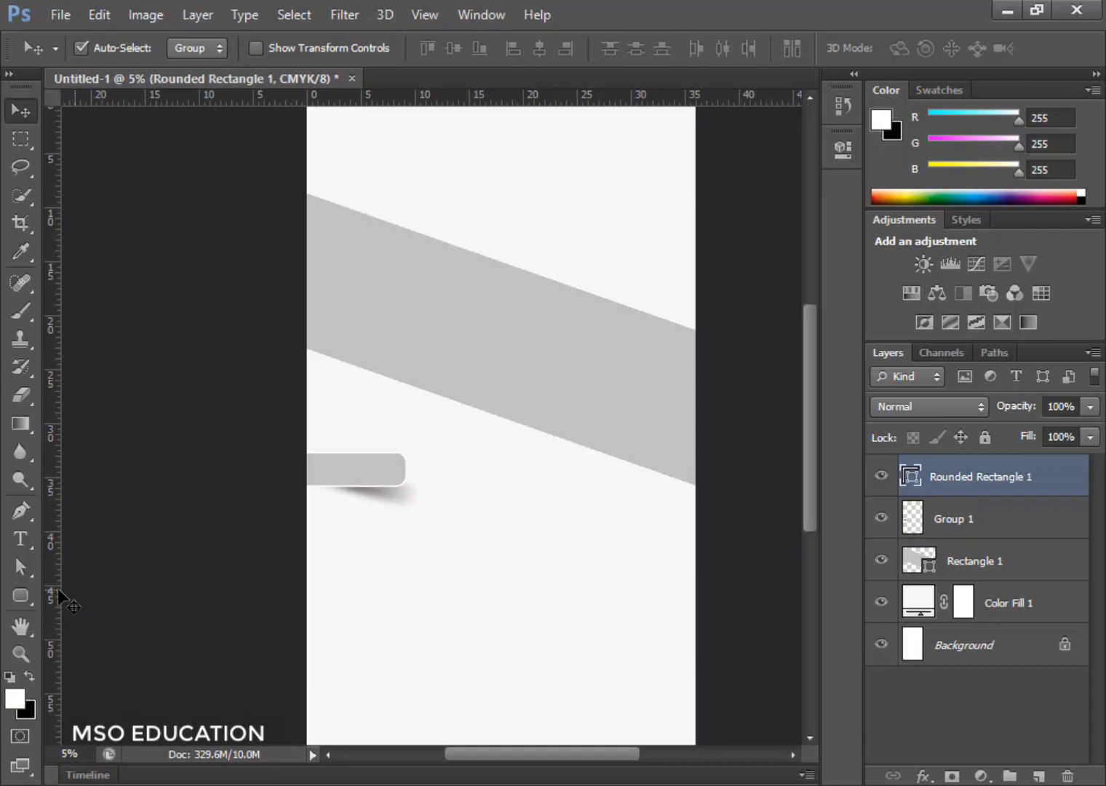
Step: Change the rounded rectangle's fill to dark blue #091a5b
left_click(21, 595)
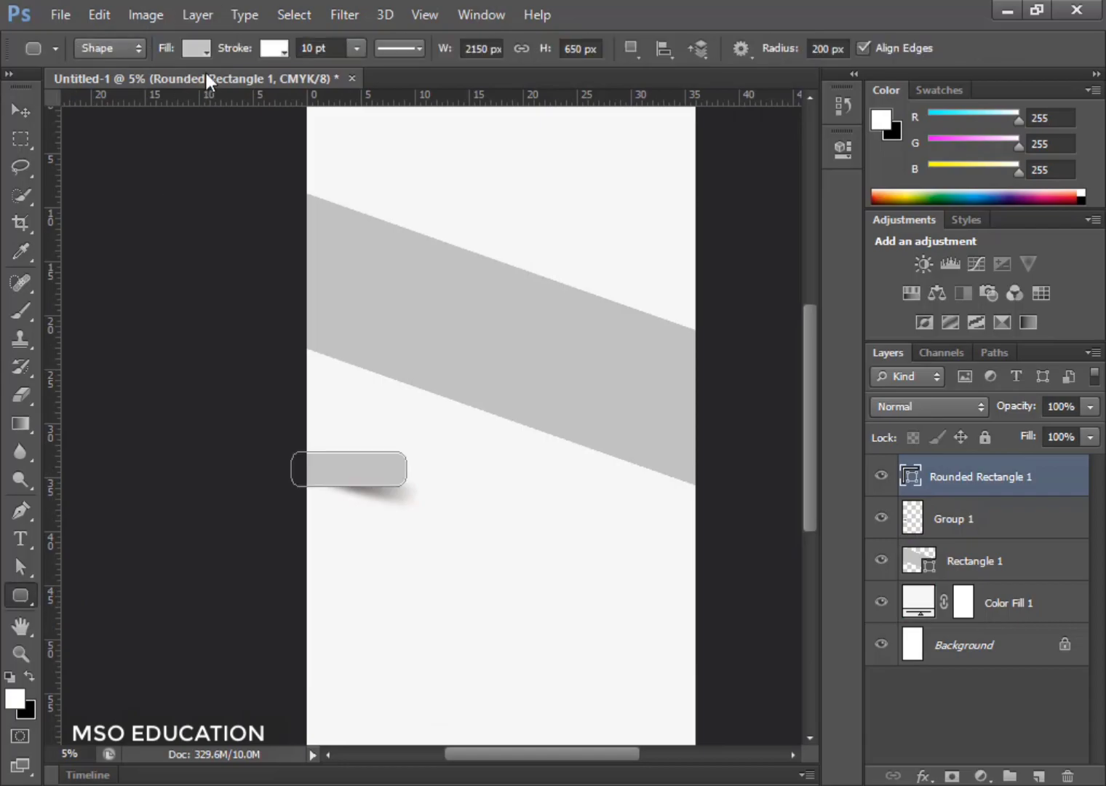
left_click(200, 50)
left_click(298, 90)
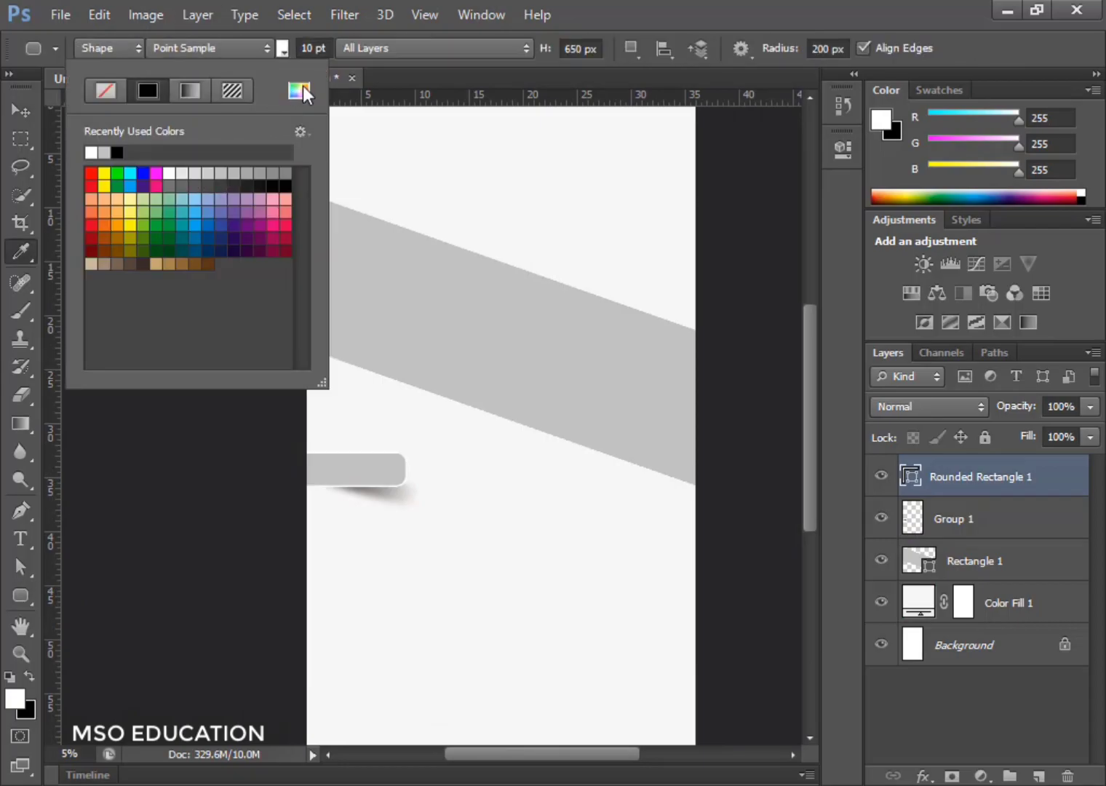
left_click(707, 413)
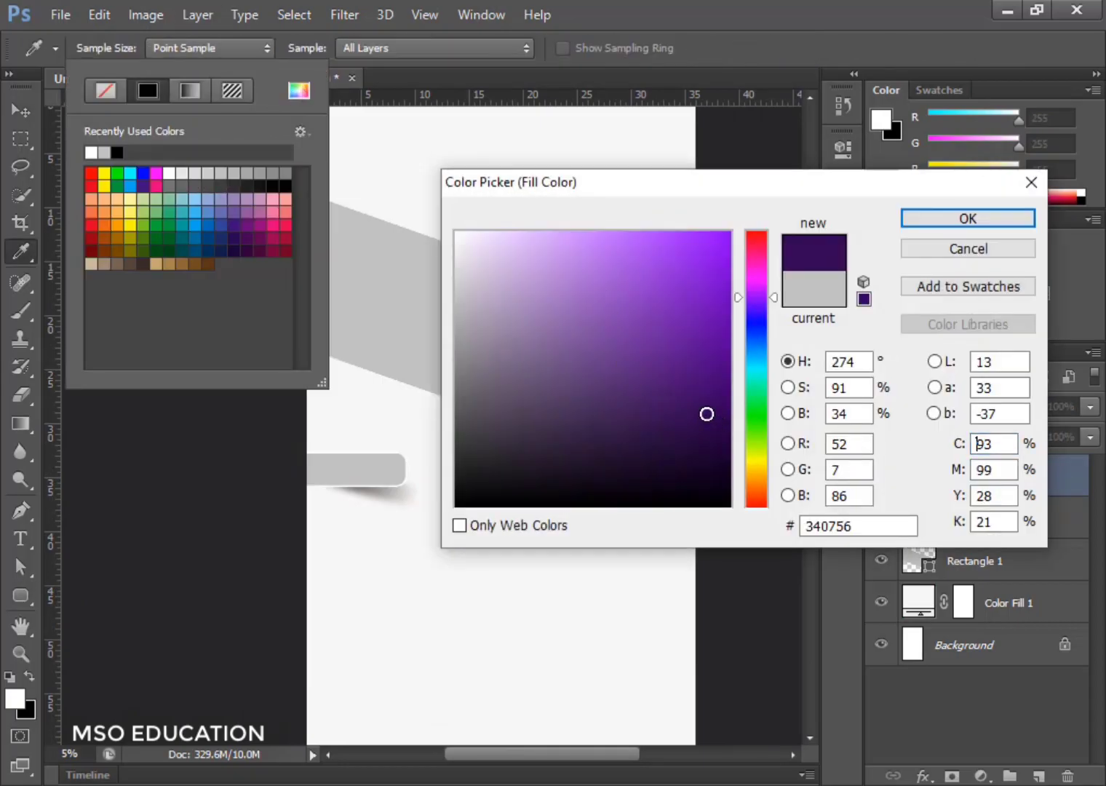
left_click_drag(740, 309, 738, 340)
left_click_drag(704, 414, 704, 408)
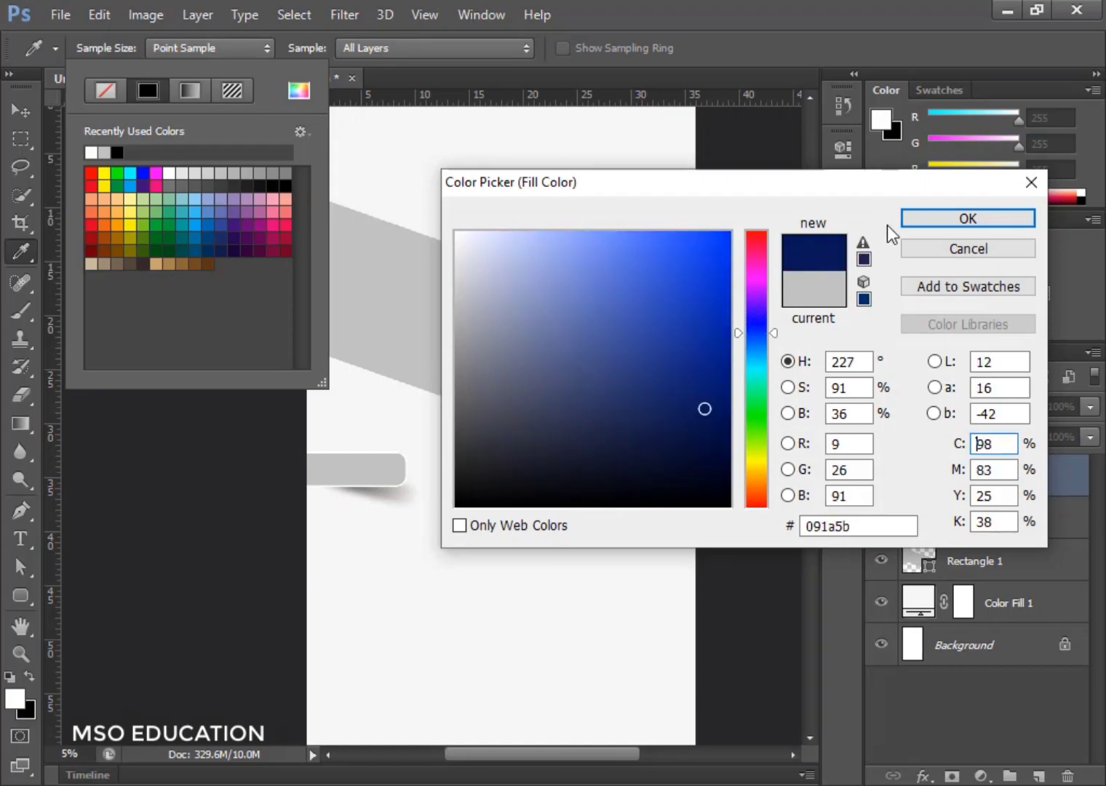
left_click(913, 222)
Step: Group the blue tab with its shadow, and make a duplicate of the group merged into a single layer
left_click(958, 520, "shift")
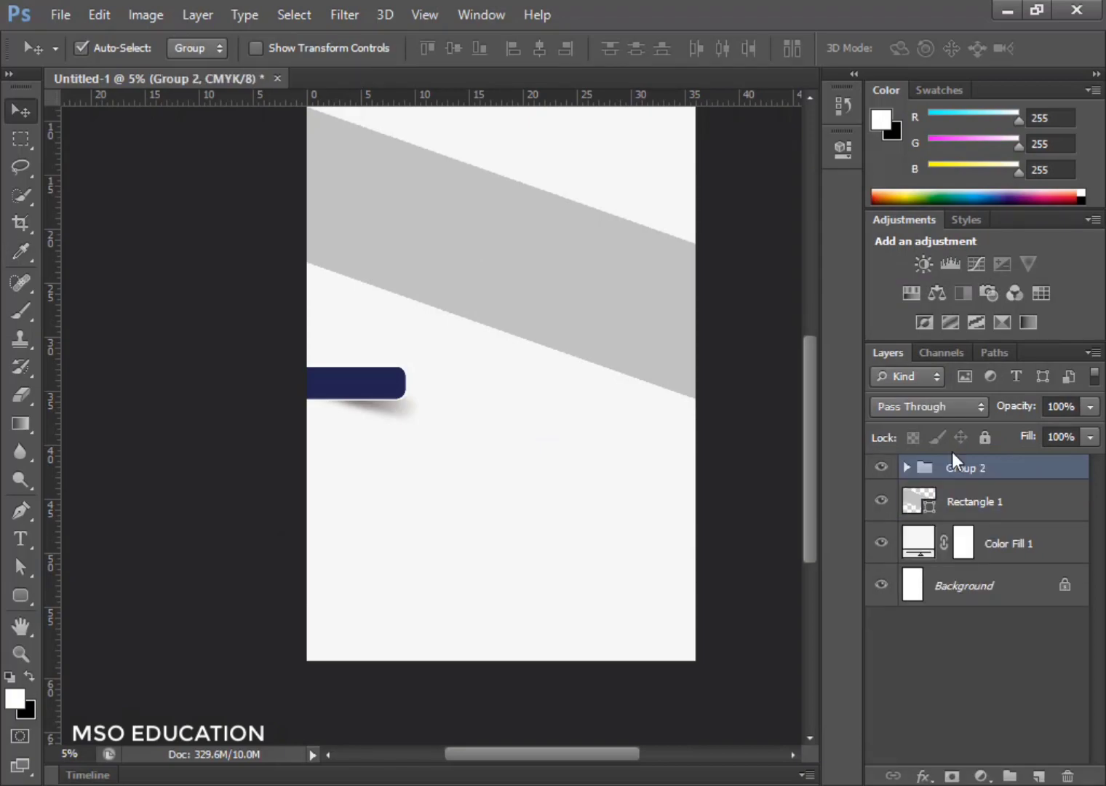
left_click_drag(997, 477, 1037, 774)
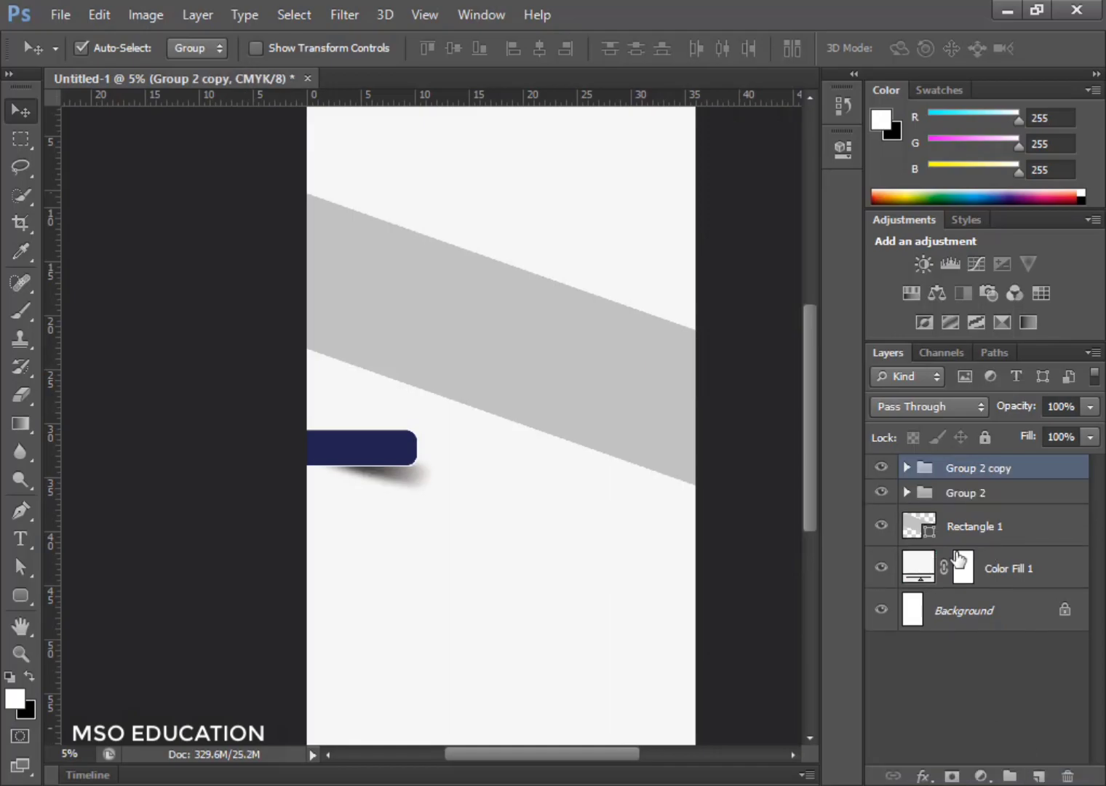
right_click(991, 474)
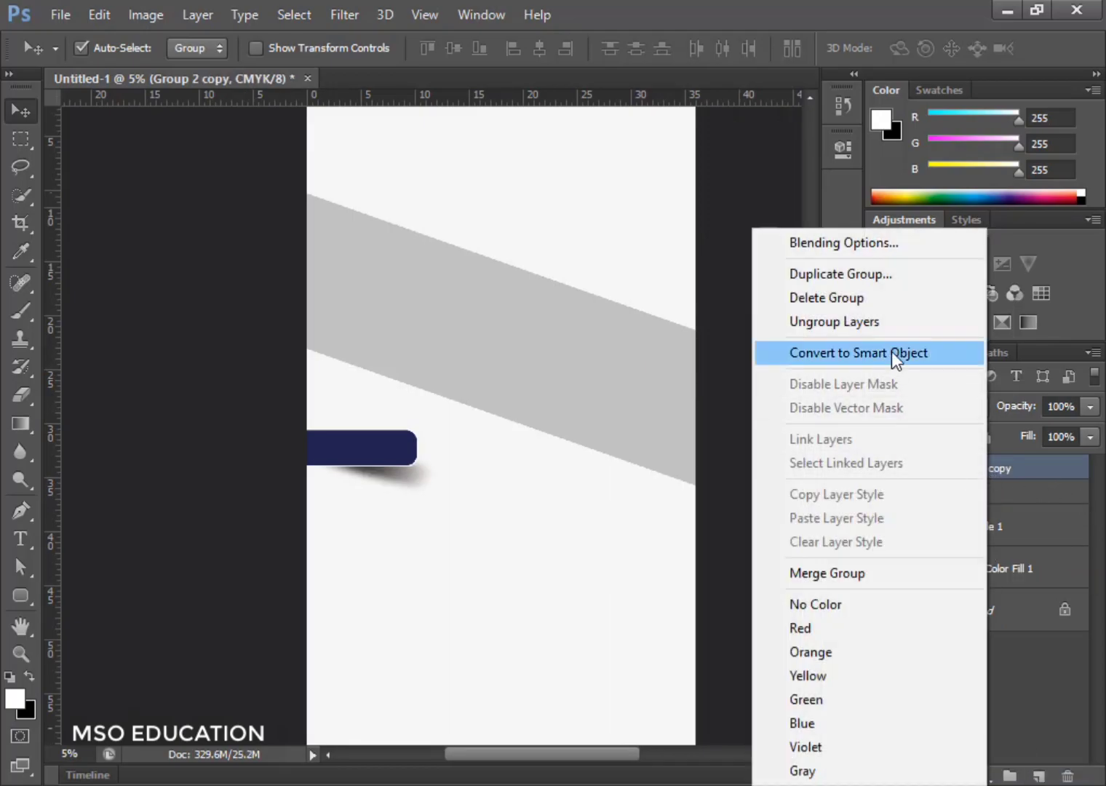
left_click(872, 580)
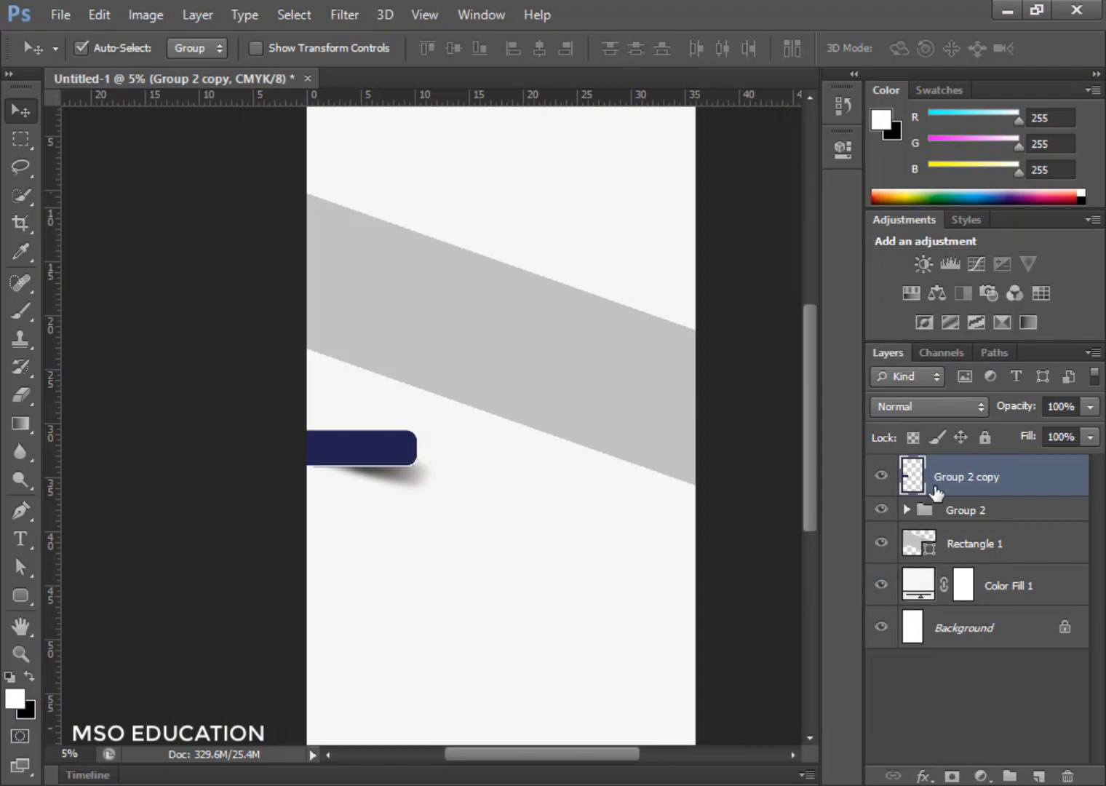
Step: Move the merged tab copy straight down below the original, and build a vertical column of five tabs with further copies
key("shift+Down")
key("shift+Down")
key("shift+Down")
key("shift+Down")
key("shift+Down")
key("shift+Down")
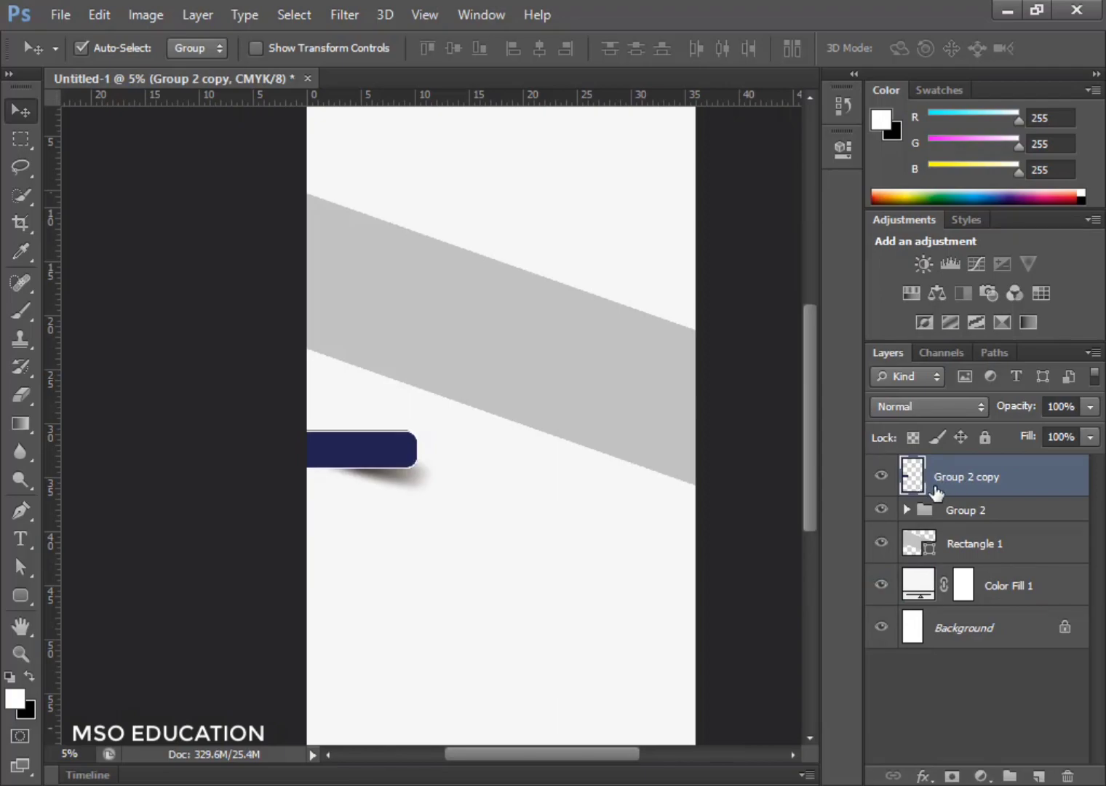
key("shift+Down")
key("shift+Down")
key("shift+Down")
key("shift+Down")
key("shift+Down")
key("shift+Down")
key("shift+Down")
key("shift+Down")
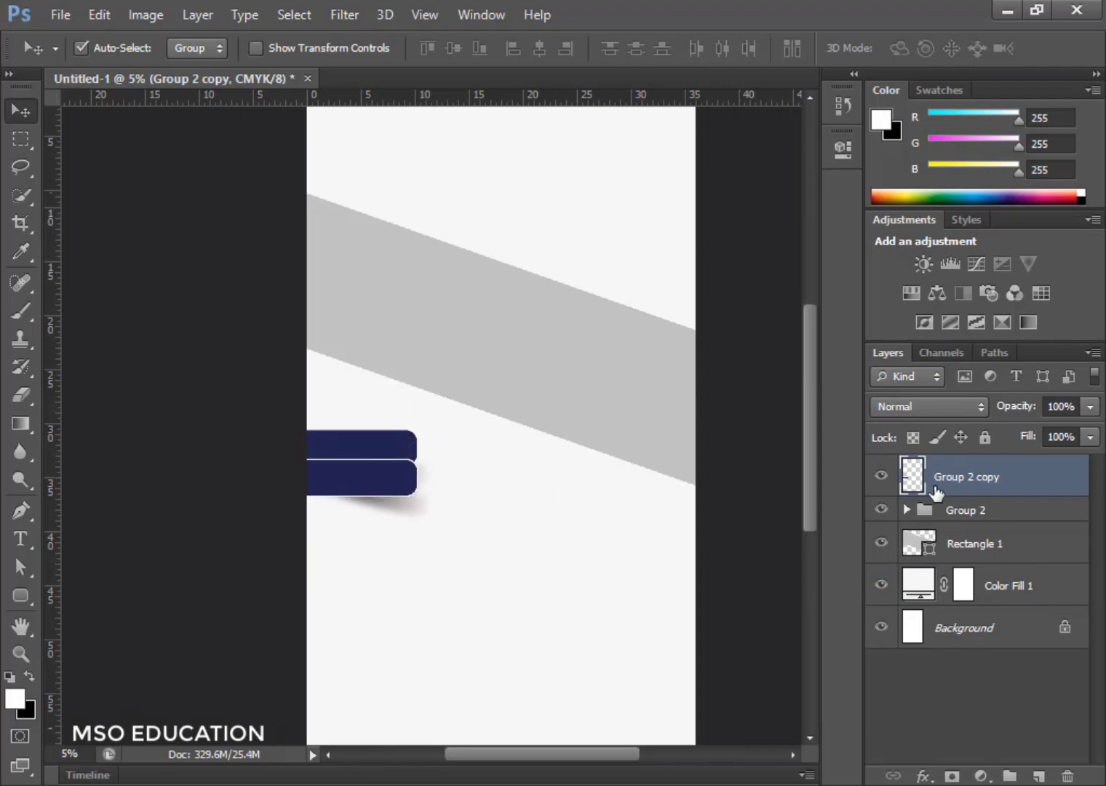
key("shift+Down")
key("shift+Down")
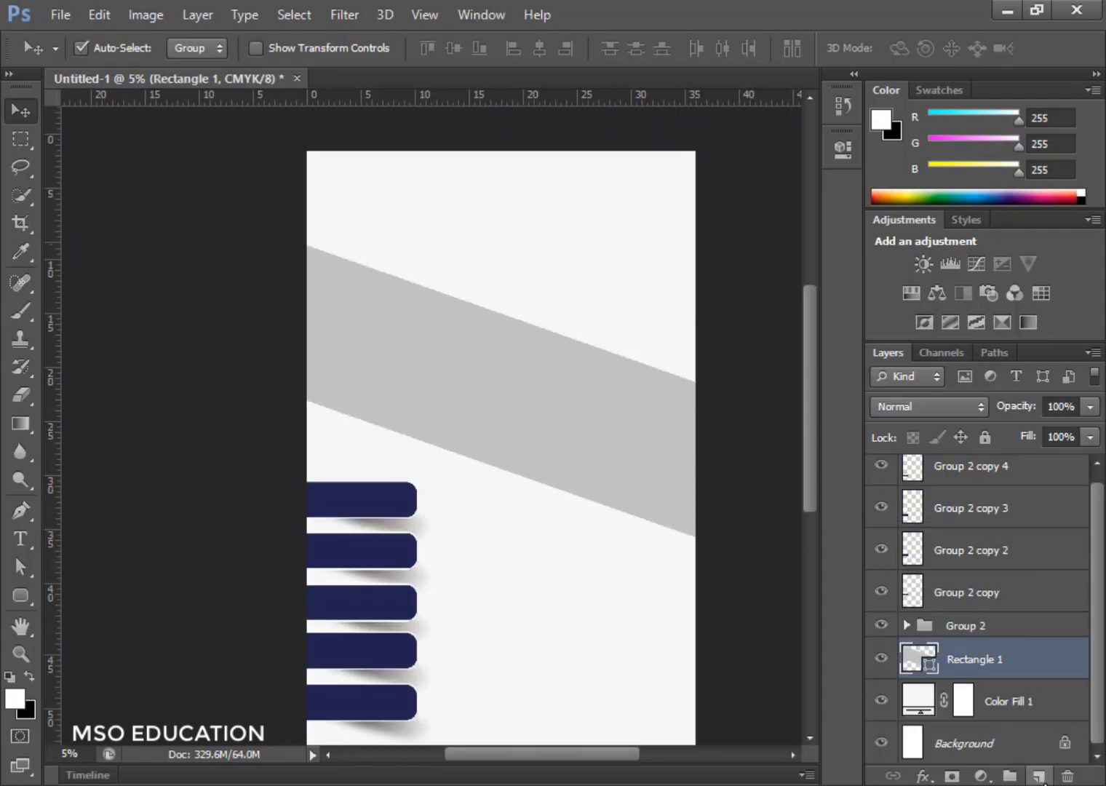
Step: Draw a white rounded rectangle on a new layer above the slanted band, and arrange three of them along it, clipped to the band
left_click(1038, 775)
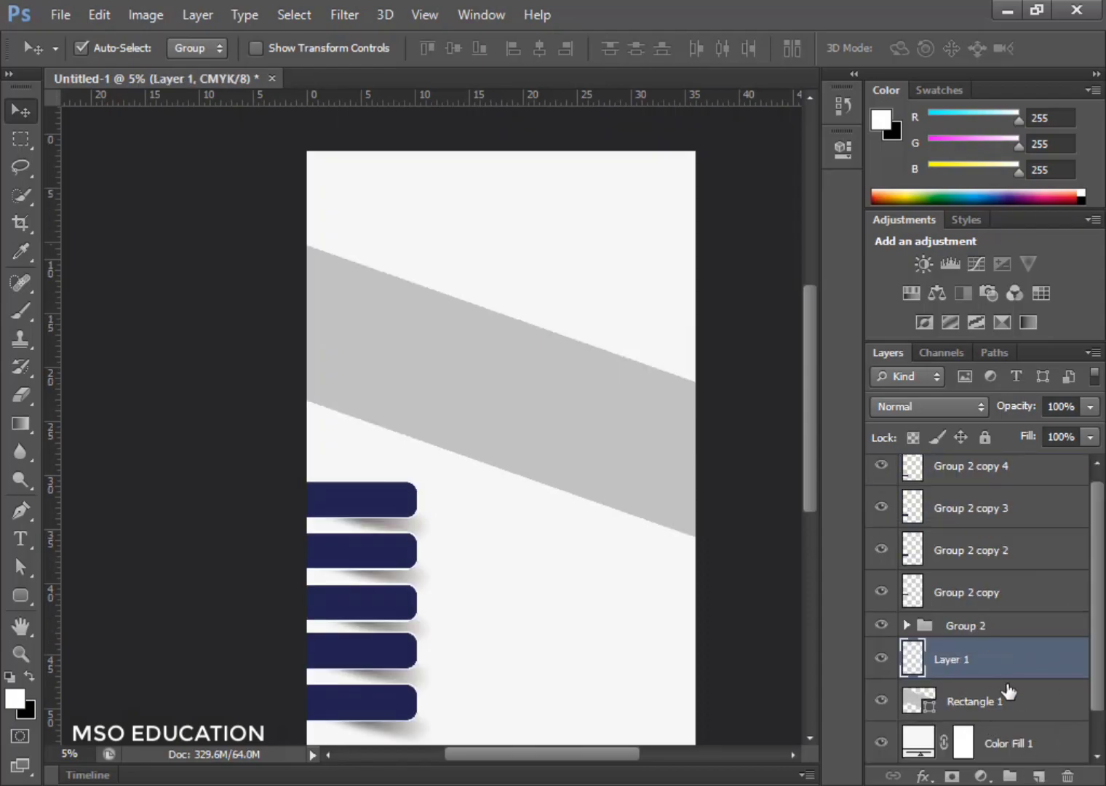
left_click(19, 595)
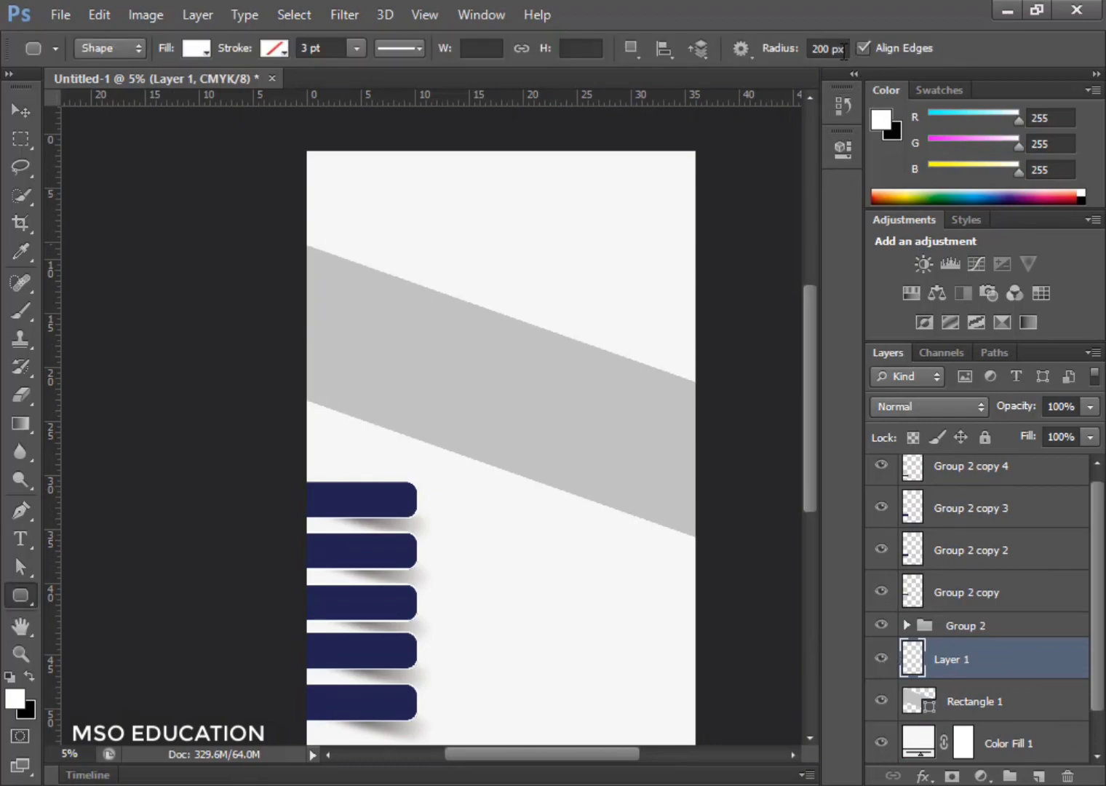
left_click_drag(296, 253, 457, 398)
left_click(19, 108)
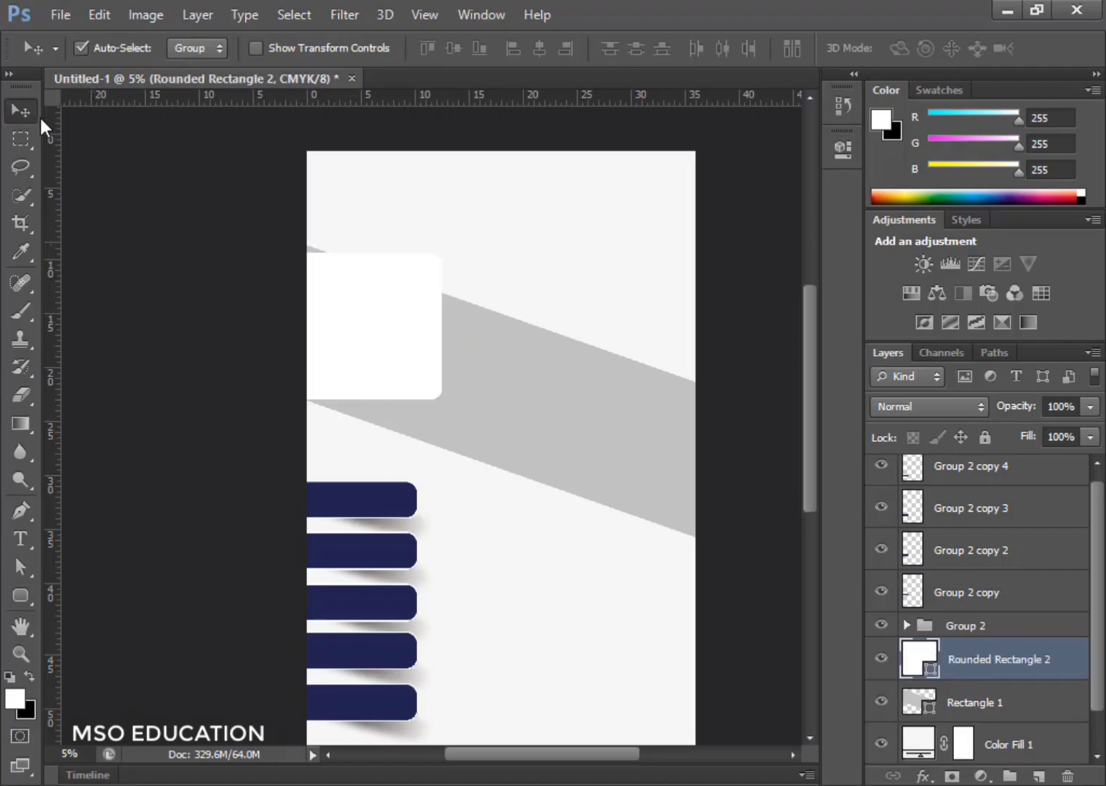
left_click_drag(374, 332, 315, 339)
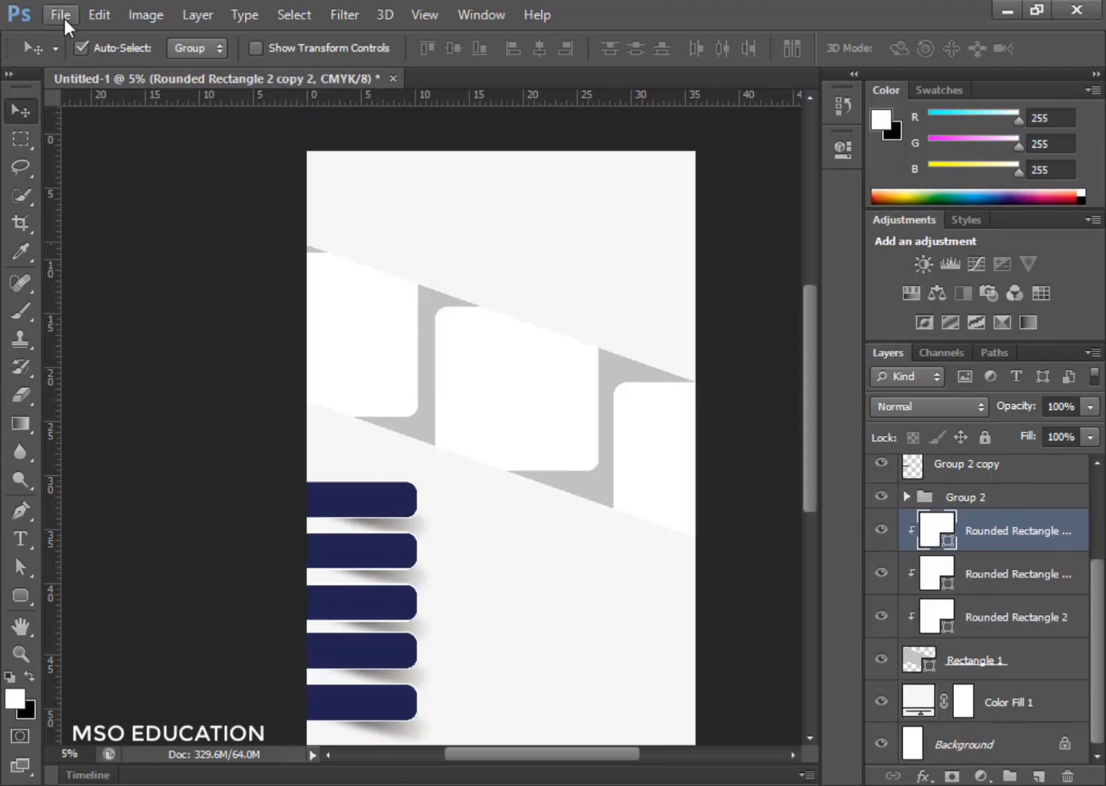
Step: Open the photo IMG-20211211-WA0026.jpg and copy the whole image into the banner document
left_click(60, 15)
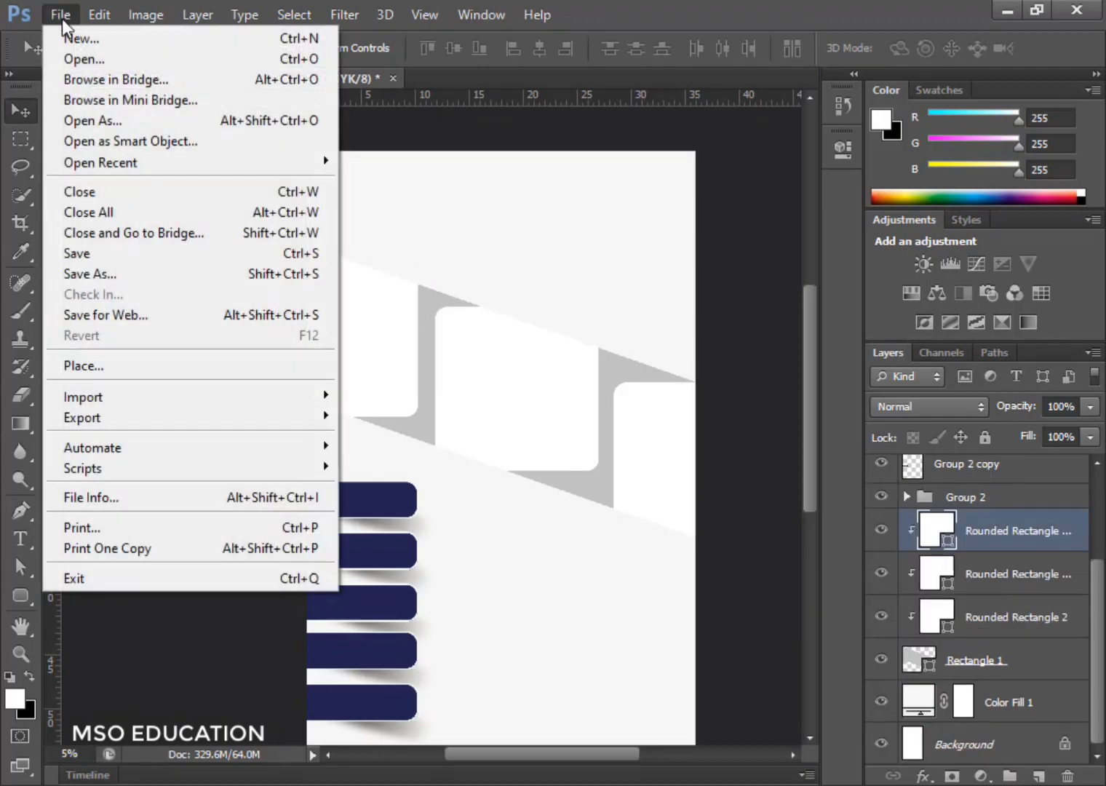
left_click(80, 60)
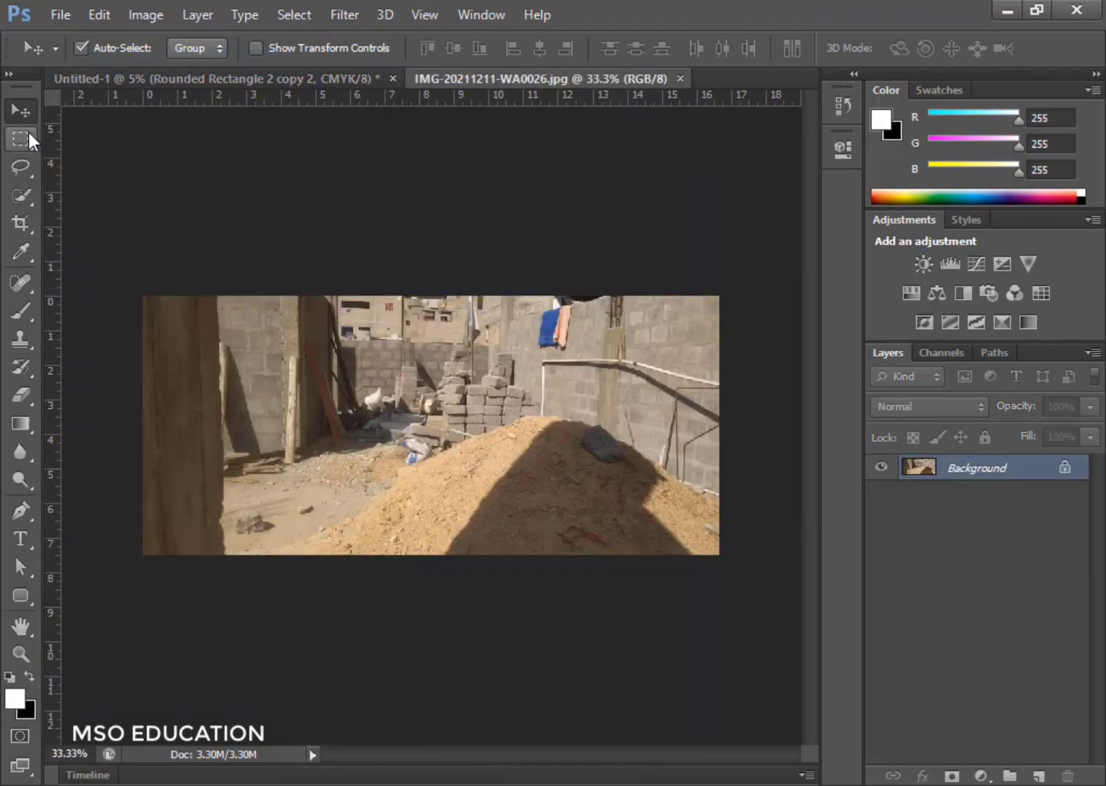
key("ctrl+a")
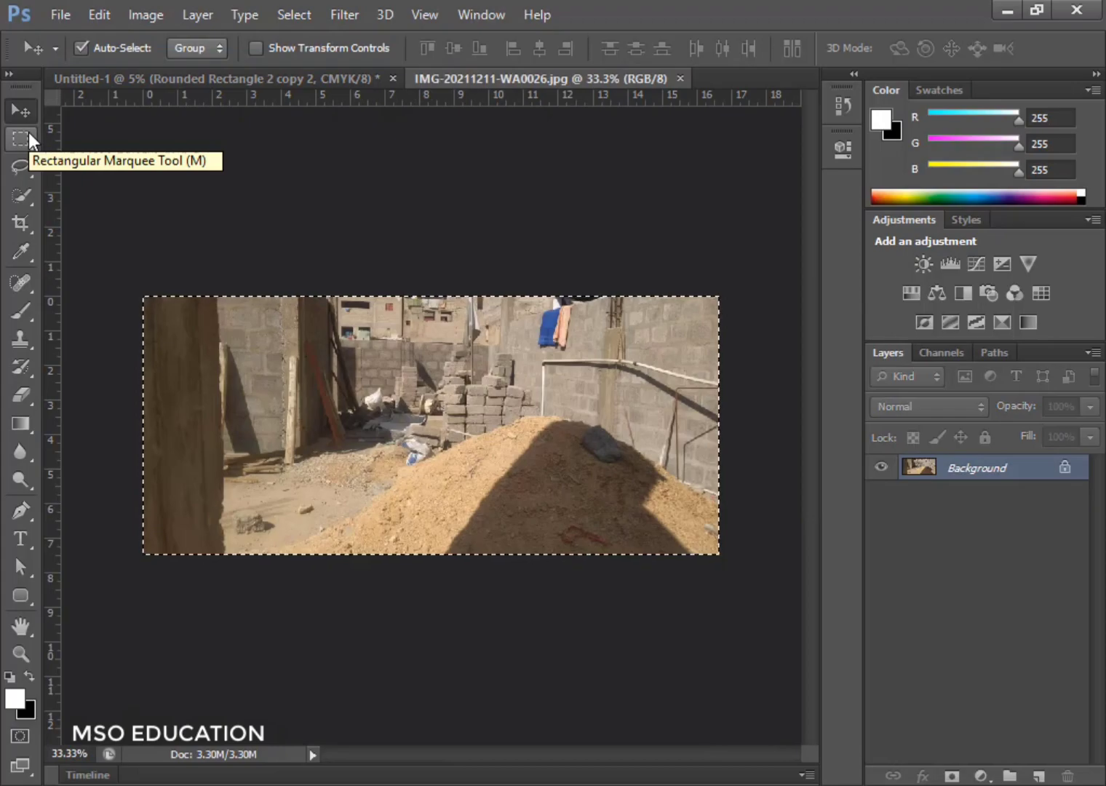
key("ctrl+Tab")
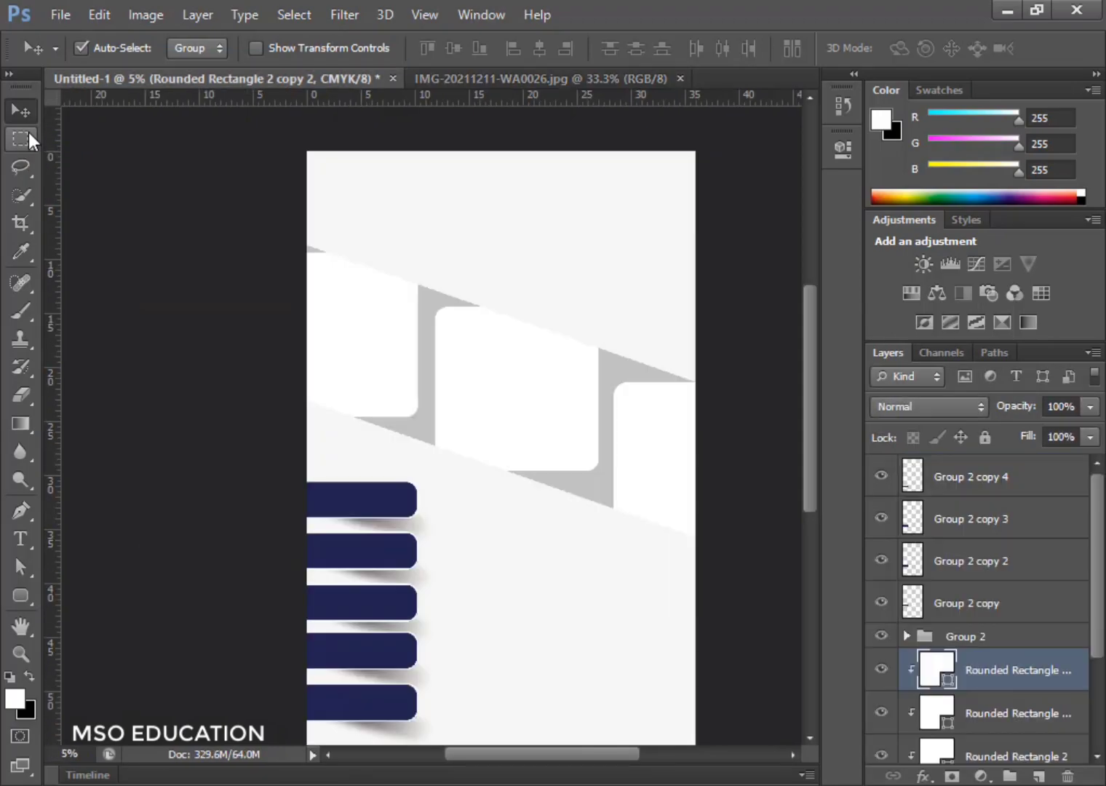
key("ctrl+v")
key("ctrl+t")
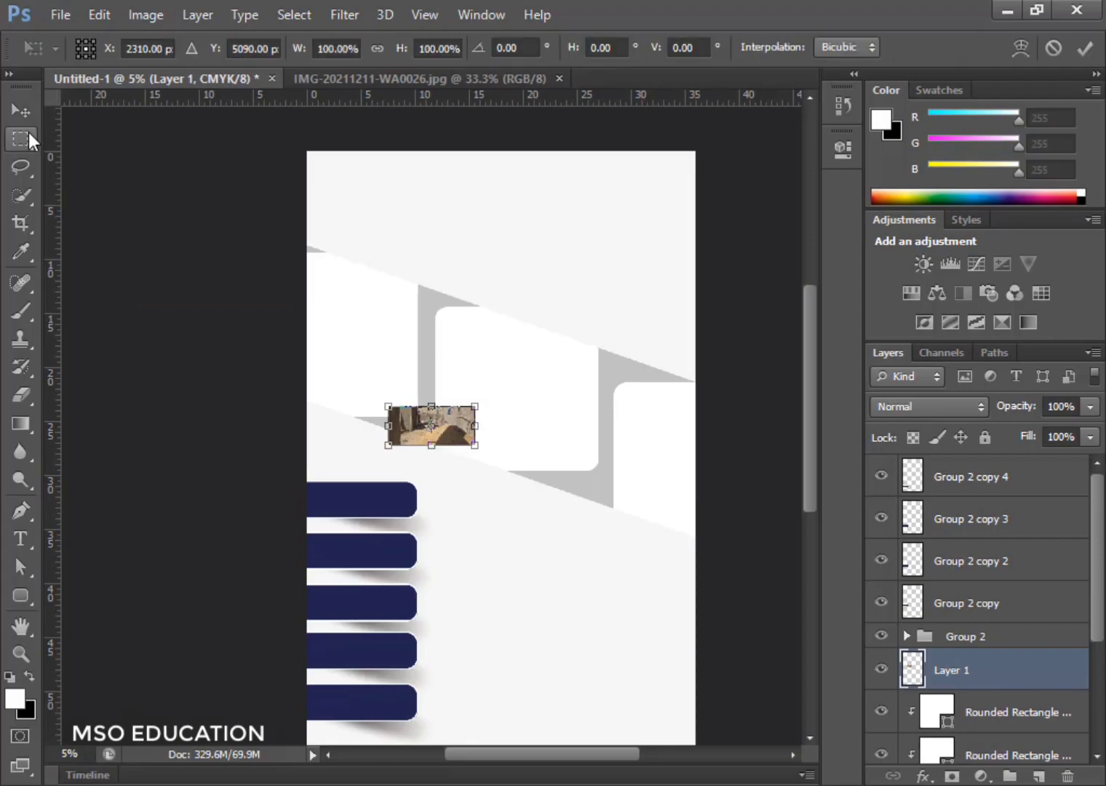
Step: Scale the pasted photo up to about 469% and position it over the first frame of the slanted band
left_click_drag(412, 433, 564, 549)
left_click_drag(429, 391, 259, 355)
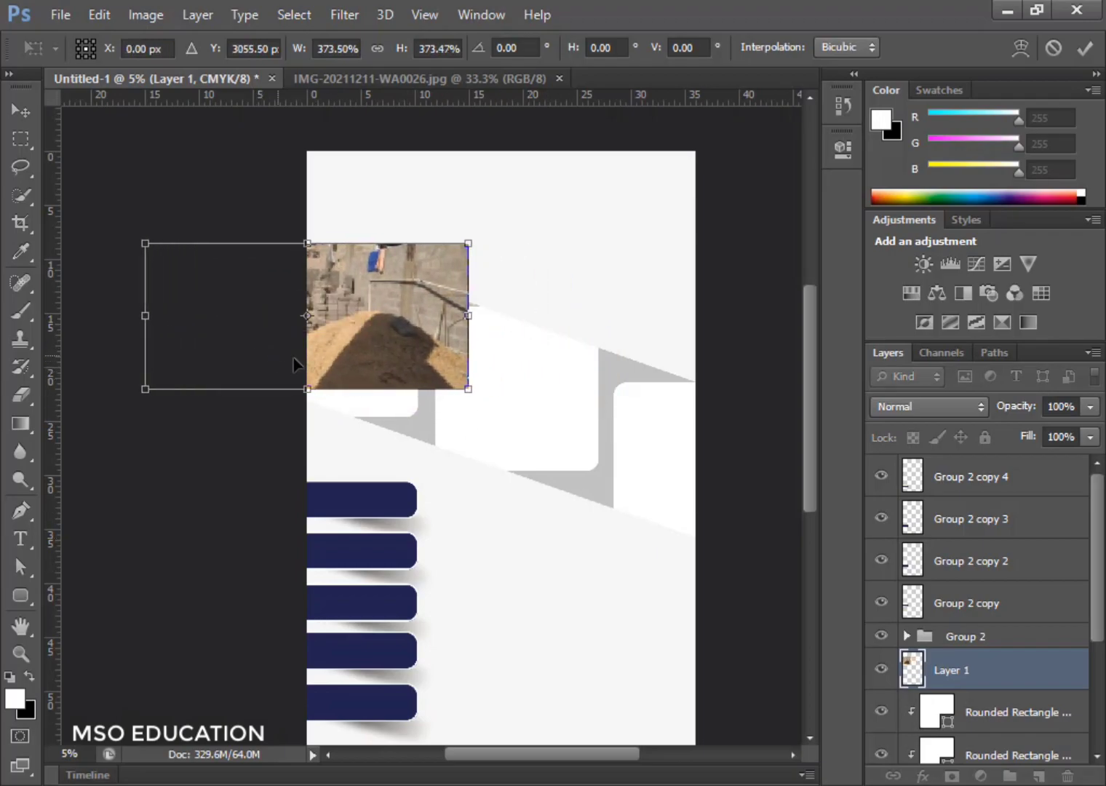
left_click_drag(467, 383, 353, 373)
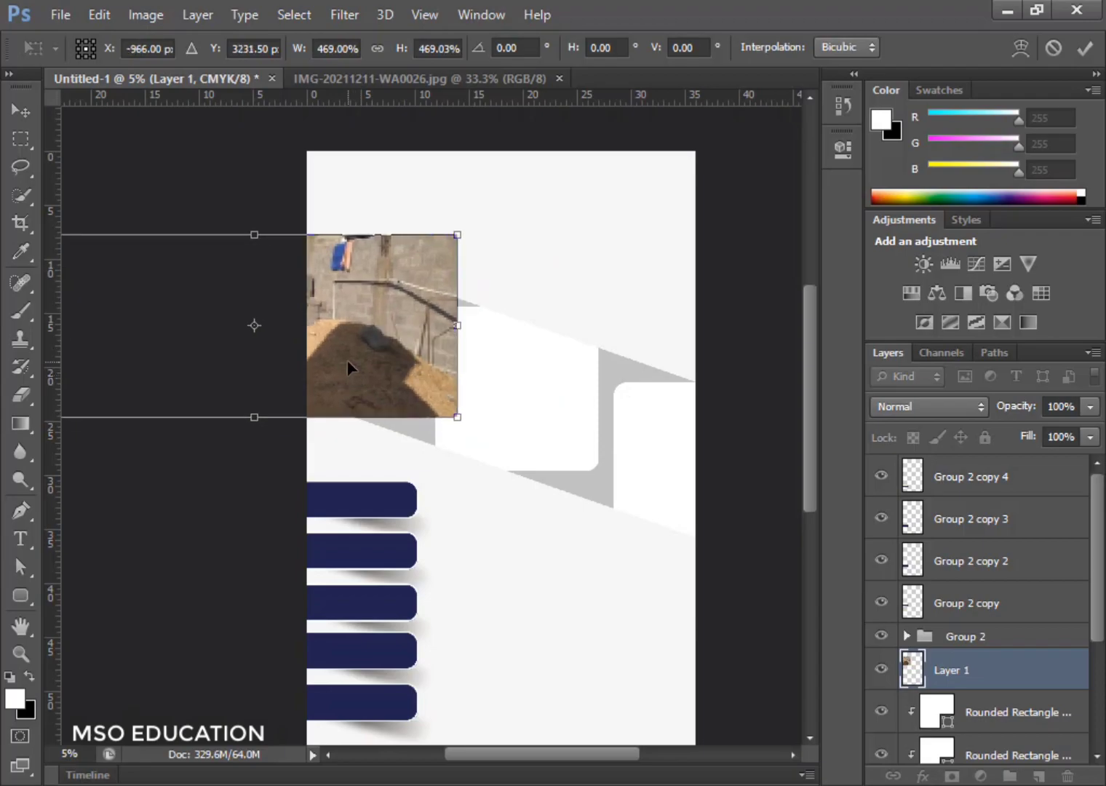
key("Return")
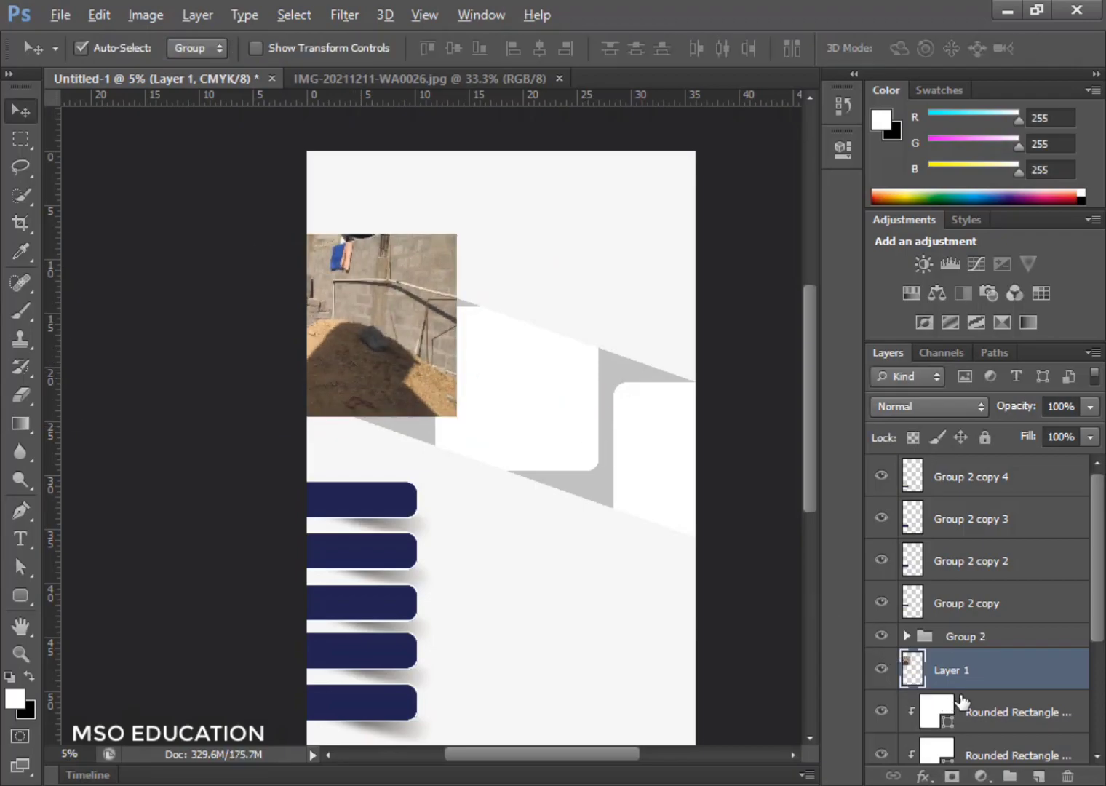
left_click(961, 687, "alt")
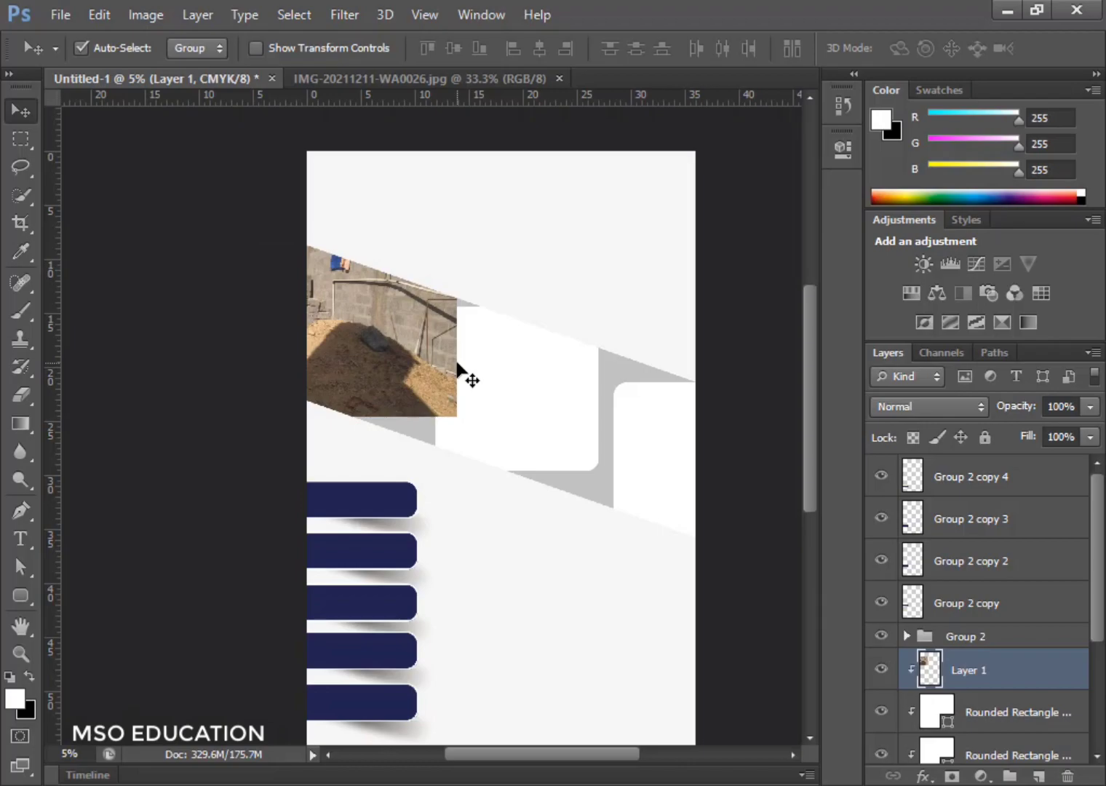
scroll(1018, 640, "down", 3)
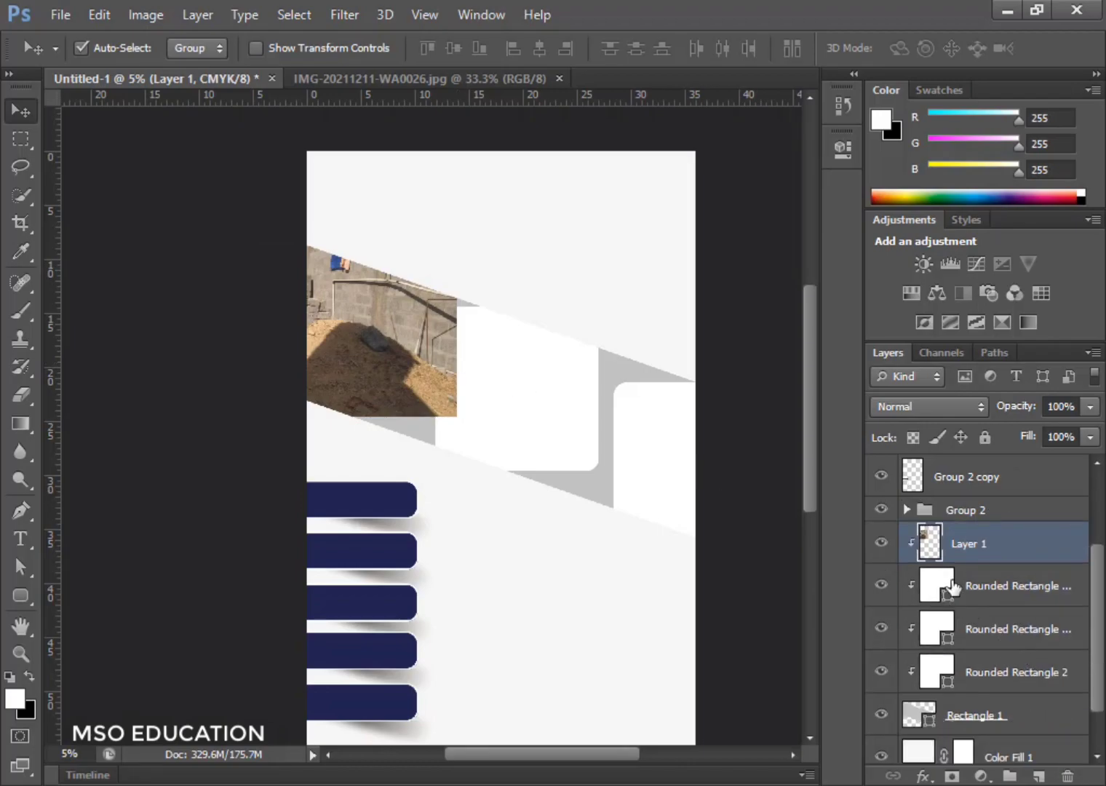
key("alt")
left_click_drag(929, 544, 946, 582)
left_click(970, 561, "alt")
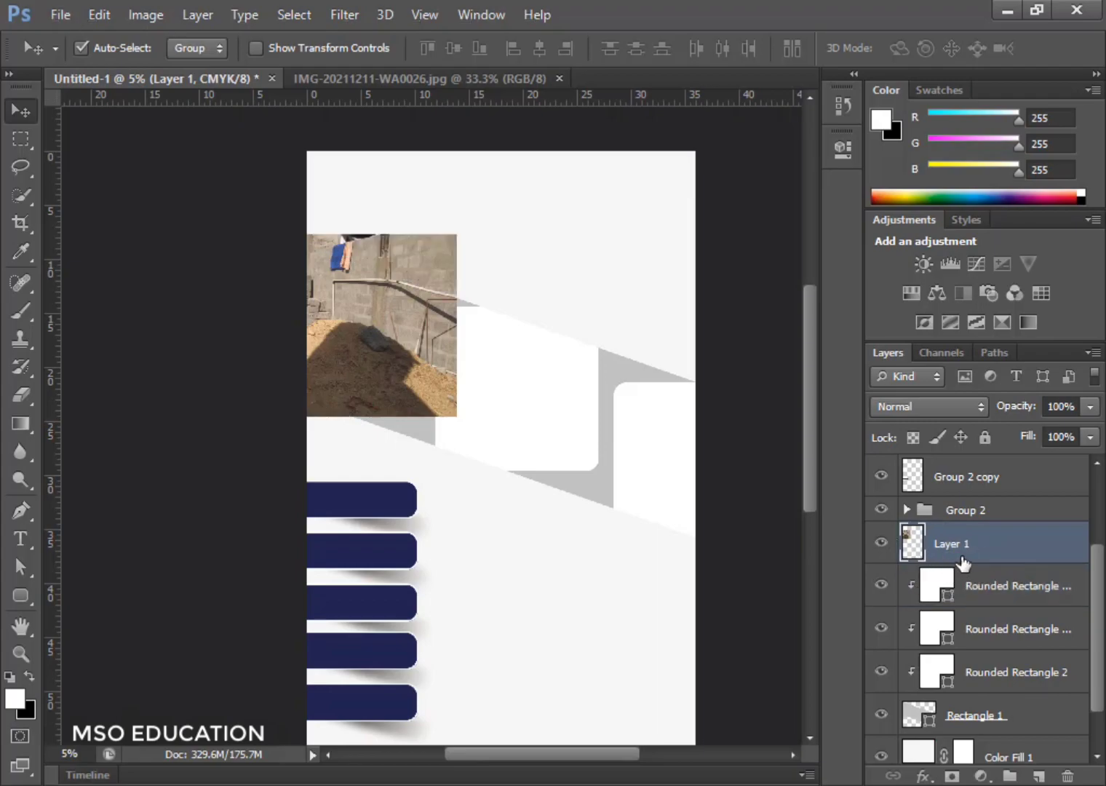
Step: Release all three white rounded rectangles from their clipping to the slanted band
left_click(993, 605, "alt")
left_click(988, 644, "alt")
left_click(989, 692, "alt")
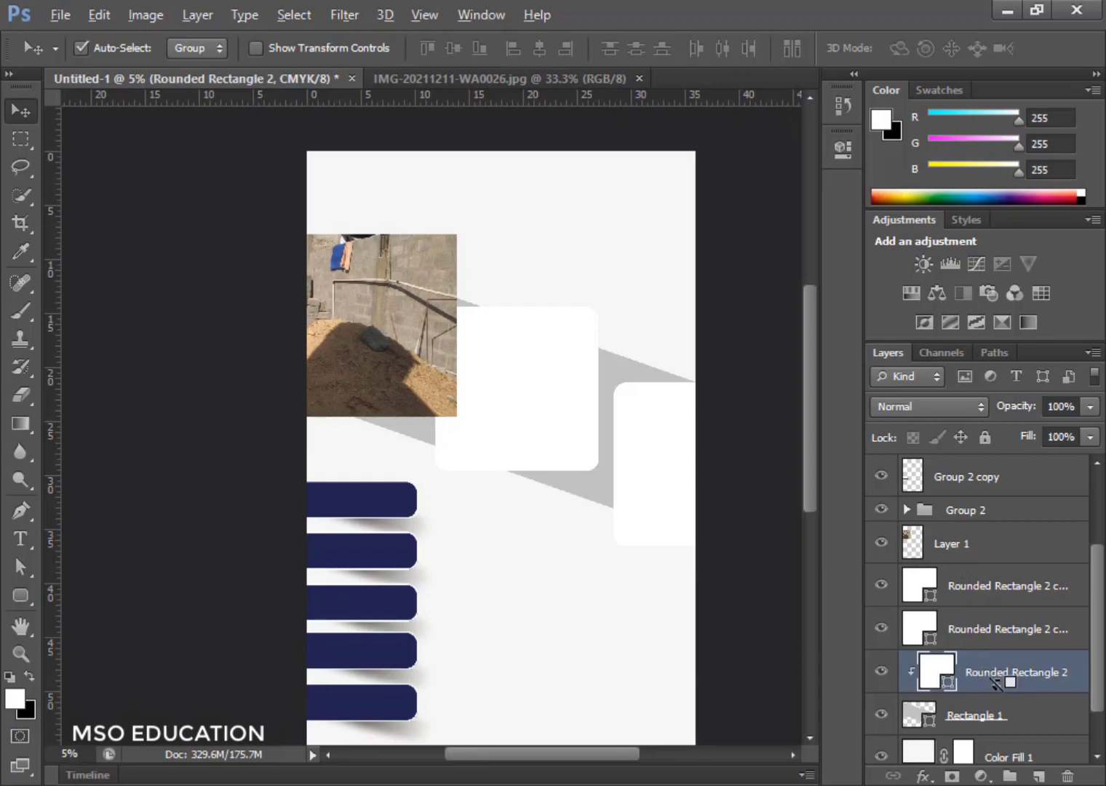
left_click(994, 680, "alt")
Step: Move the photo layer directly above the first frame's rounded rectangle and clip it to that rectangle only
left_click(918, 598)
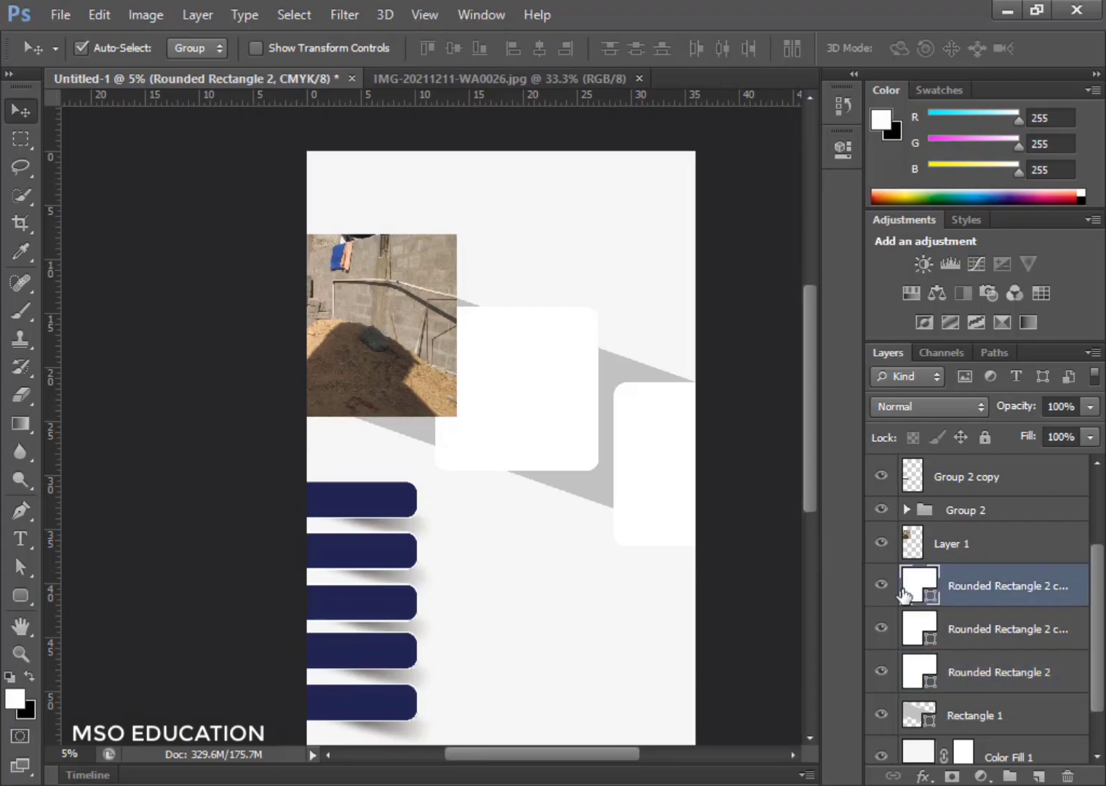
left_click(882, 585)
left_click(881, 586)
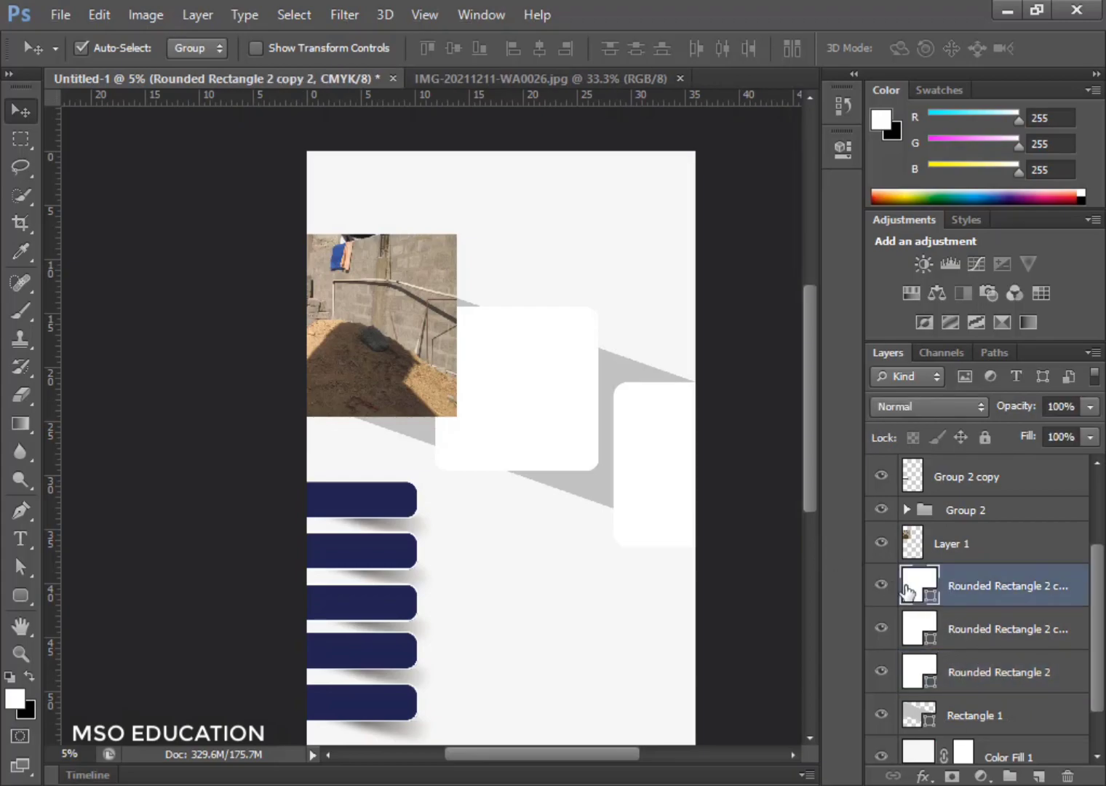
left_click_drag(913, 547, 965, 672)
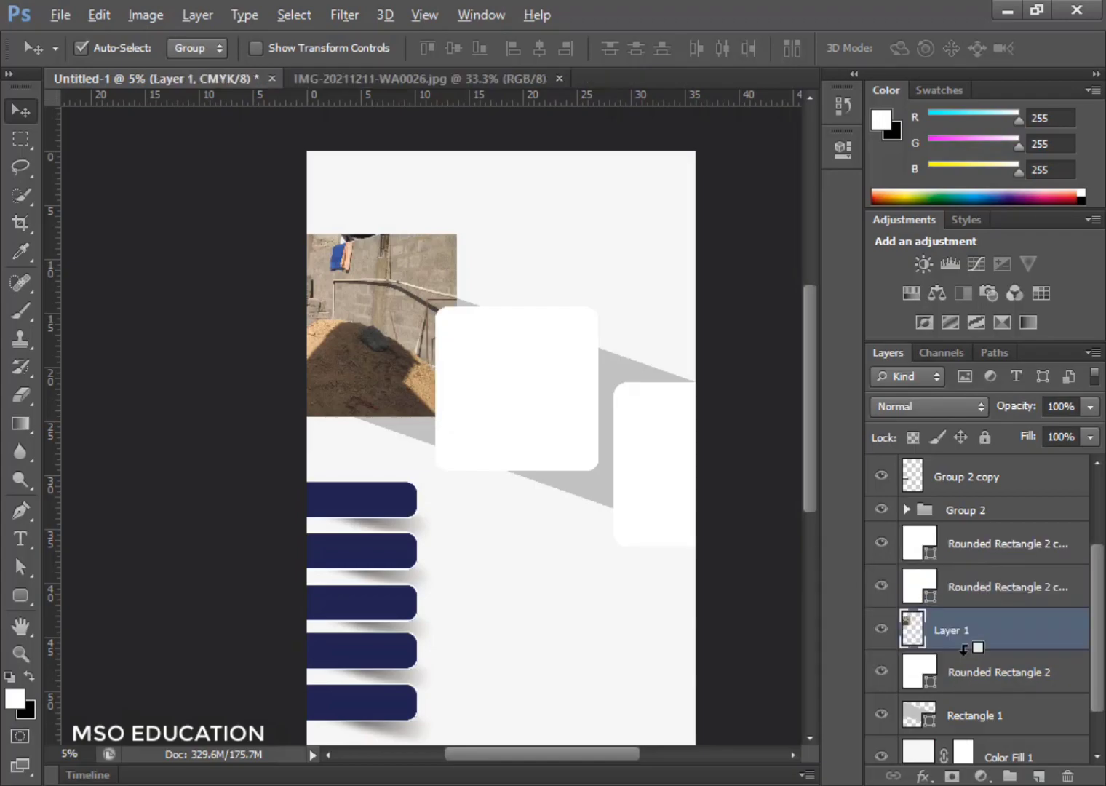
left_click(964, 648, "alt")
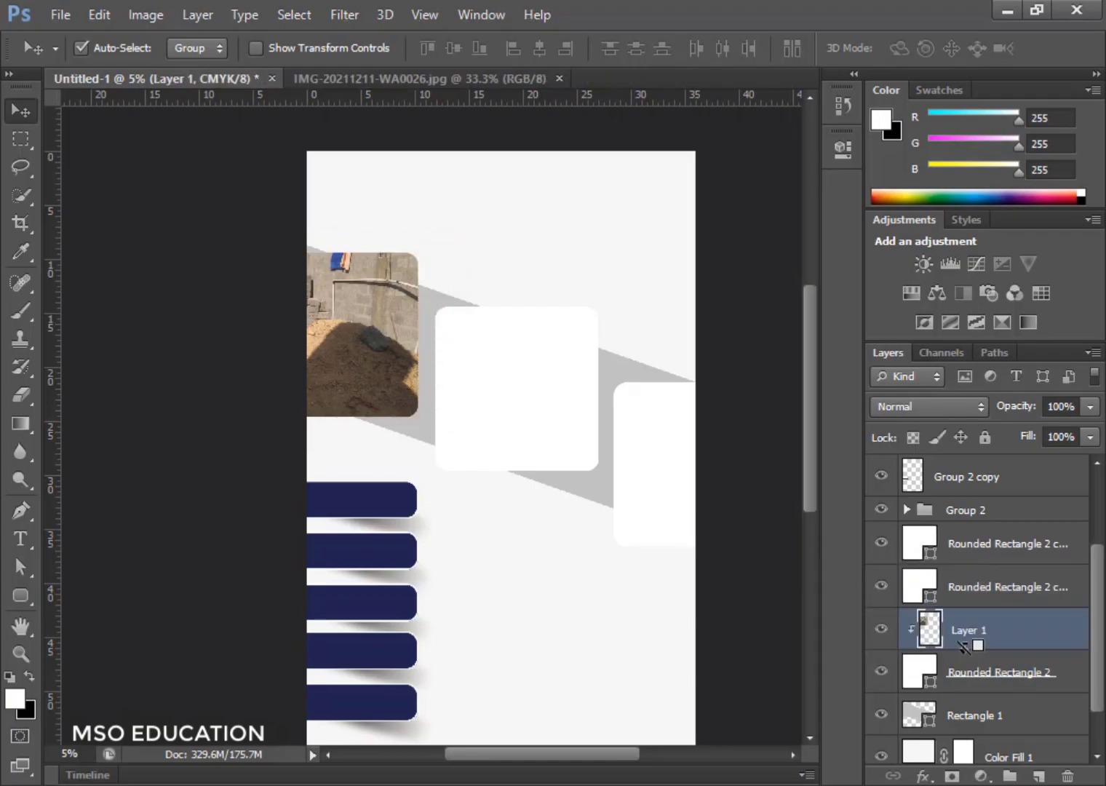
left_click(989, 689, "alt")
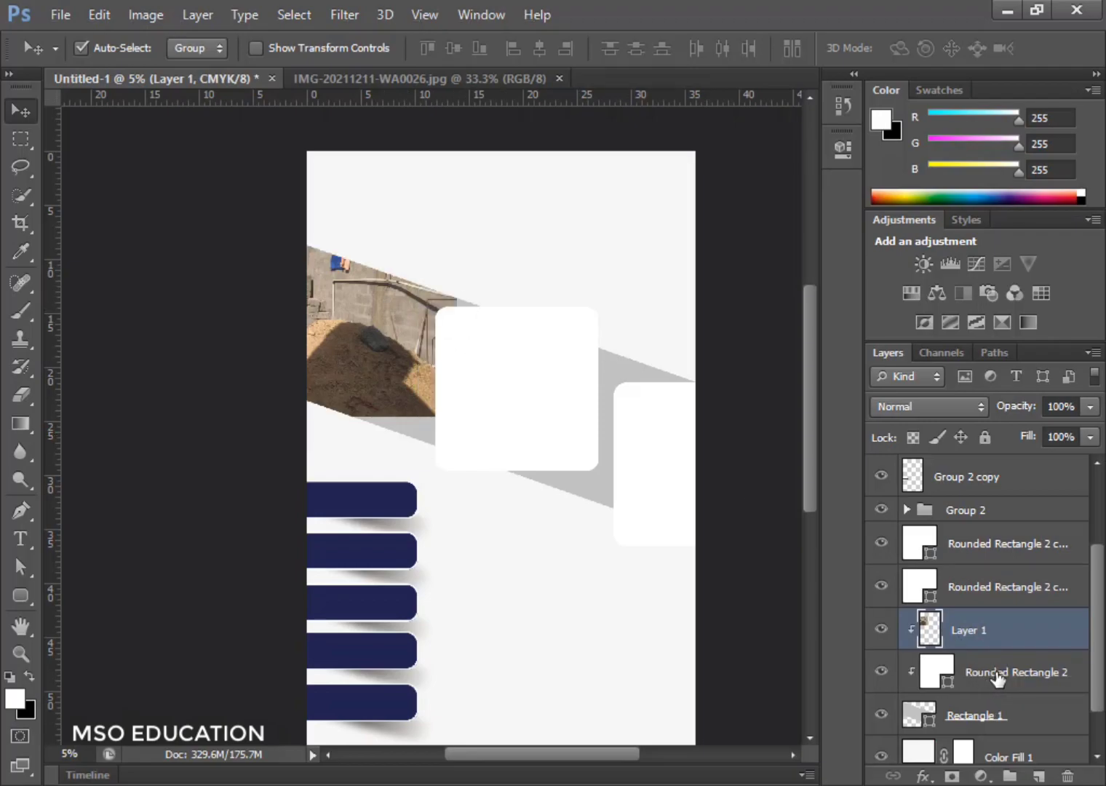
left_click(991, 664, "alt")
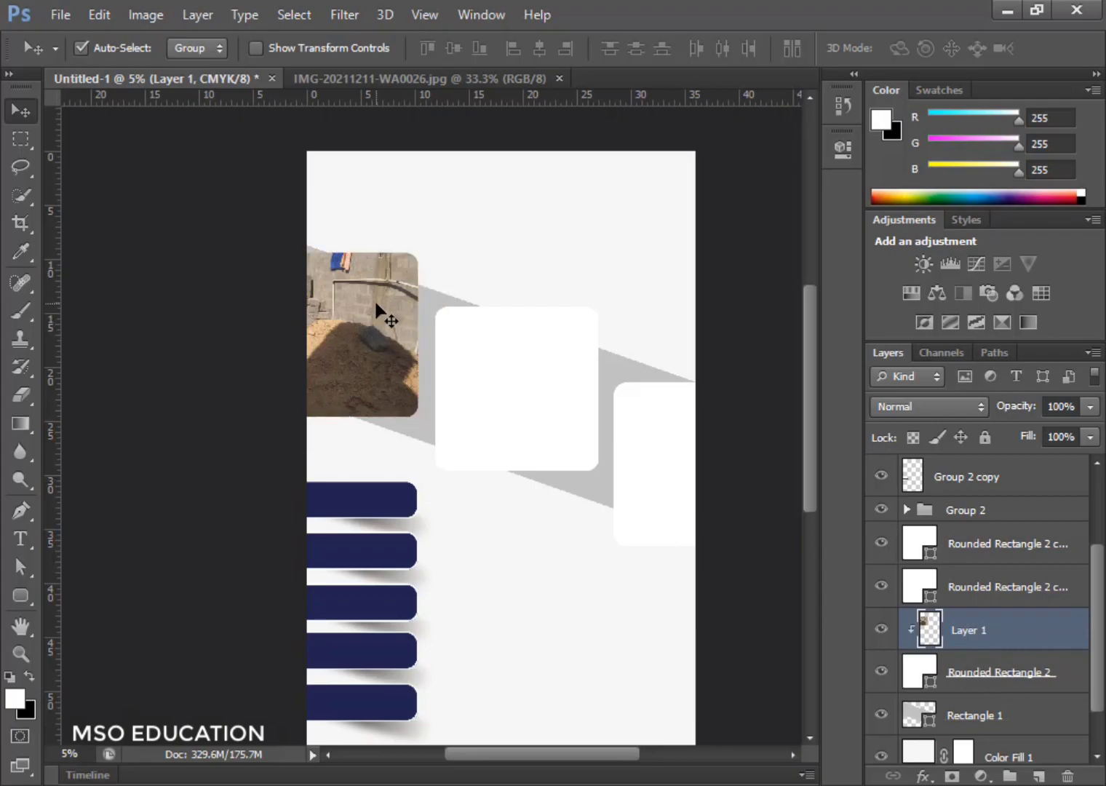
Step: Reposition and rescale the photo inside the first frame so the sand pile and stacked blocks fill it
mouse_move(355, 348)
left_mouse_down()
mouse_move(378, 338)
mouse_move(387, 355)
mouse_move(371, 356)
mouse_move(352, 336)
left_mouse_up()
key("ctrl+t")
left_click_drag(270, 397, 269, 426)
double_click(381, 349)
Step: Group the photo with its frame, merge the group into one layer, and clip it to the slanted band
left_click(978, 668, "shift")
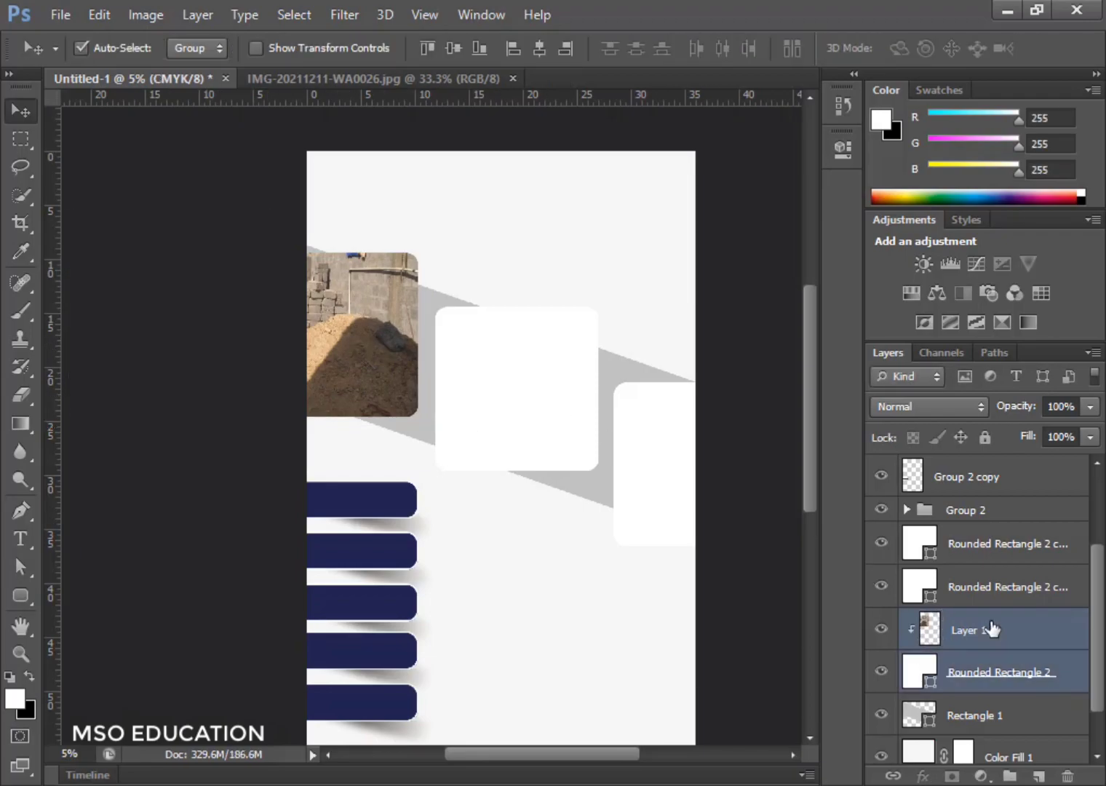
key("ctrl+g")
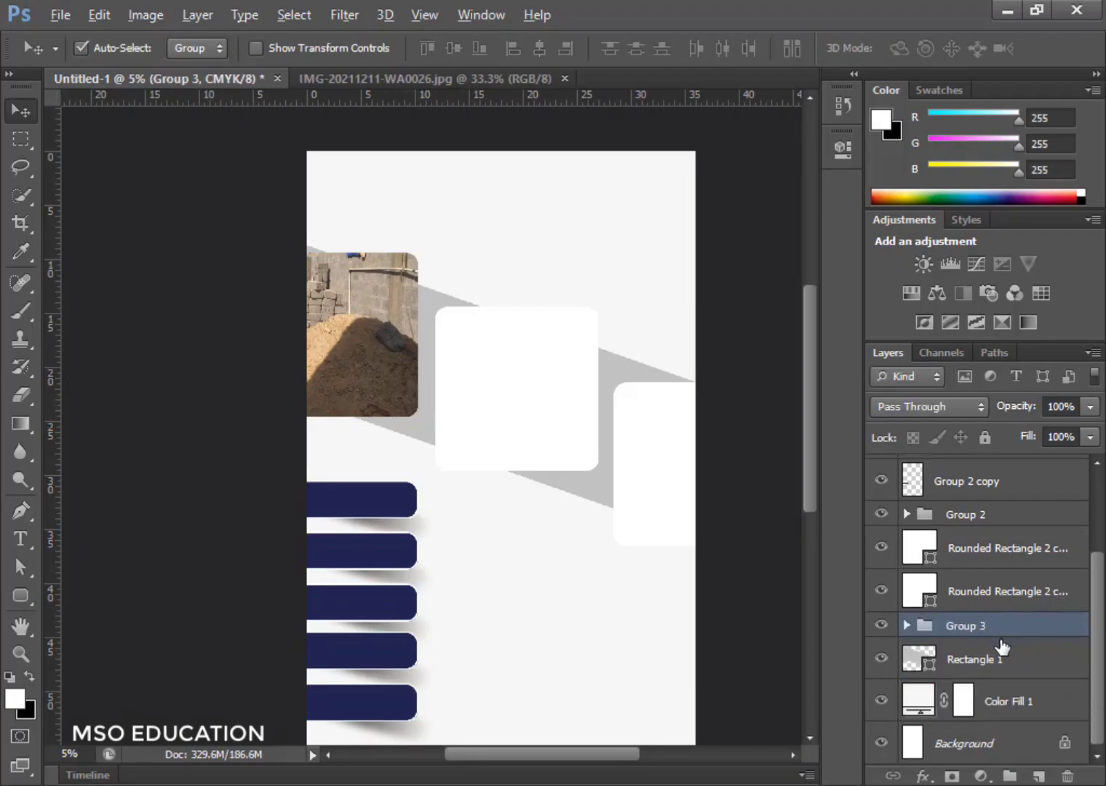
right_click(962, 626)
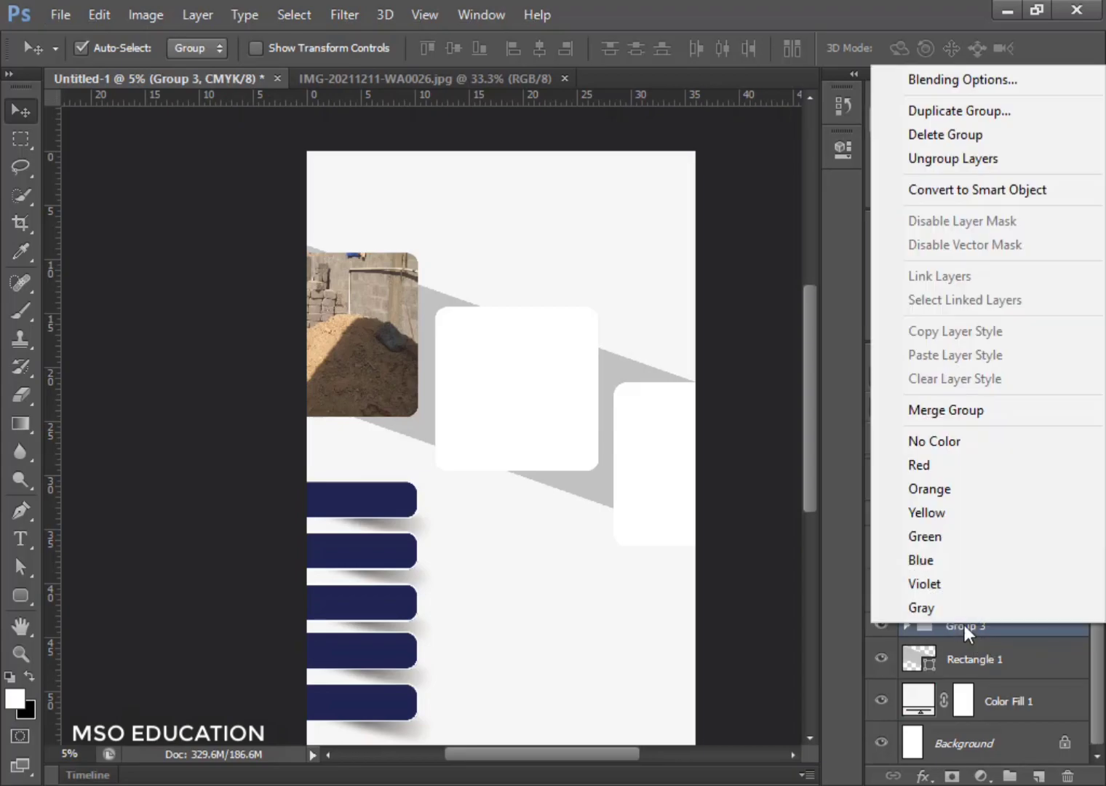
left_click(987, 411)
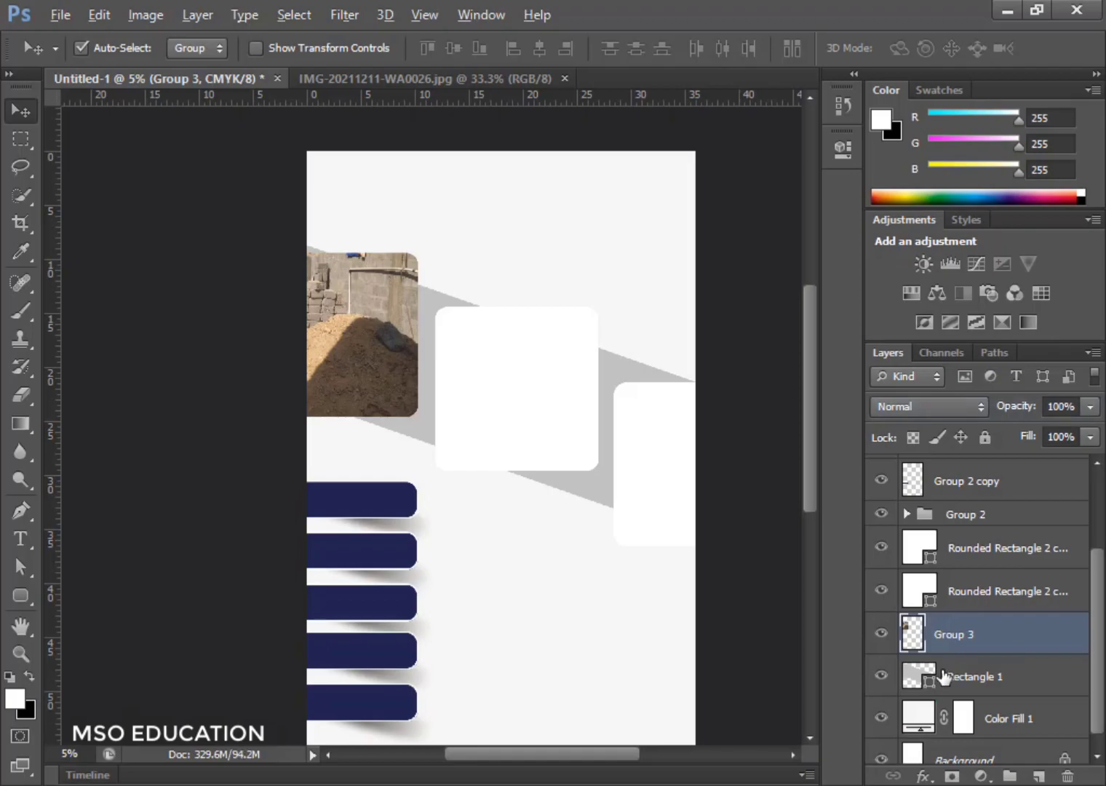
left_click(957, 649, "alt")
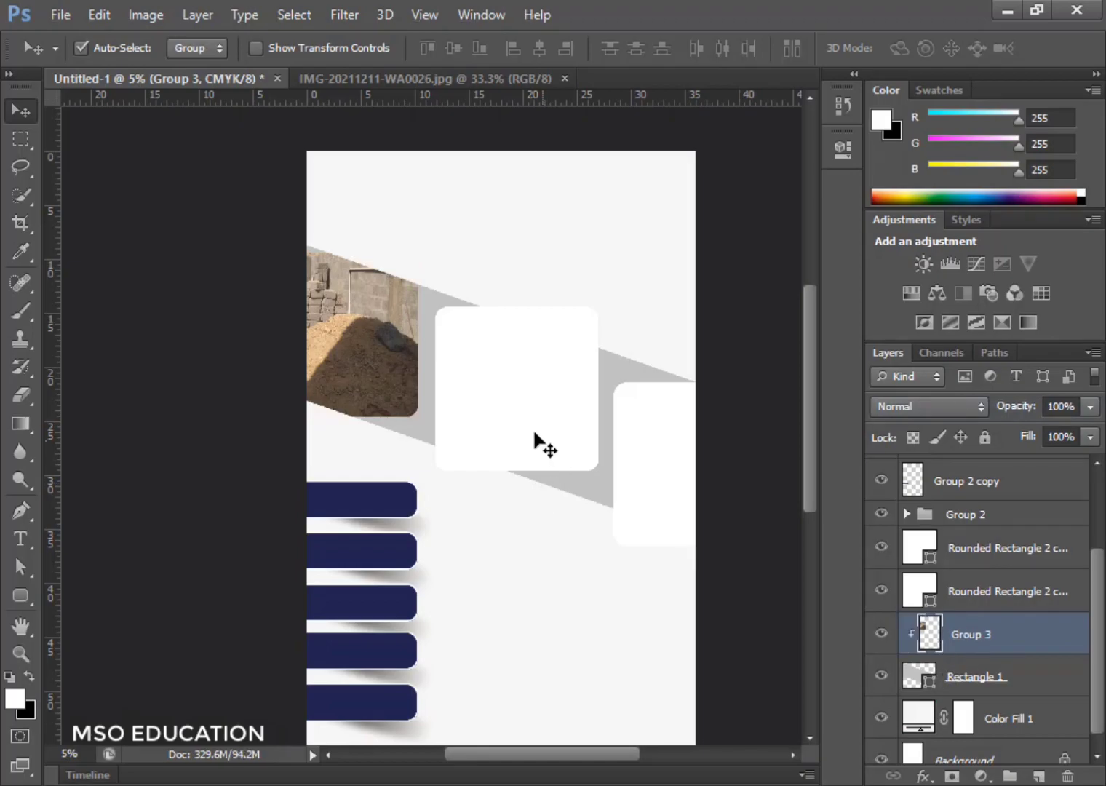
Step: Move the middle white frame slightly up, and open the photo IMG-20211211-WA0025
left_click_drag(525, 421, 518, 414)
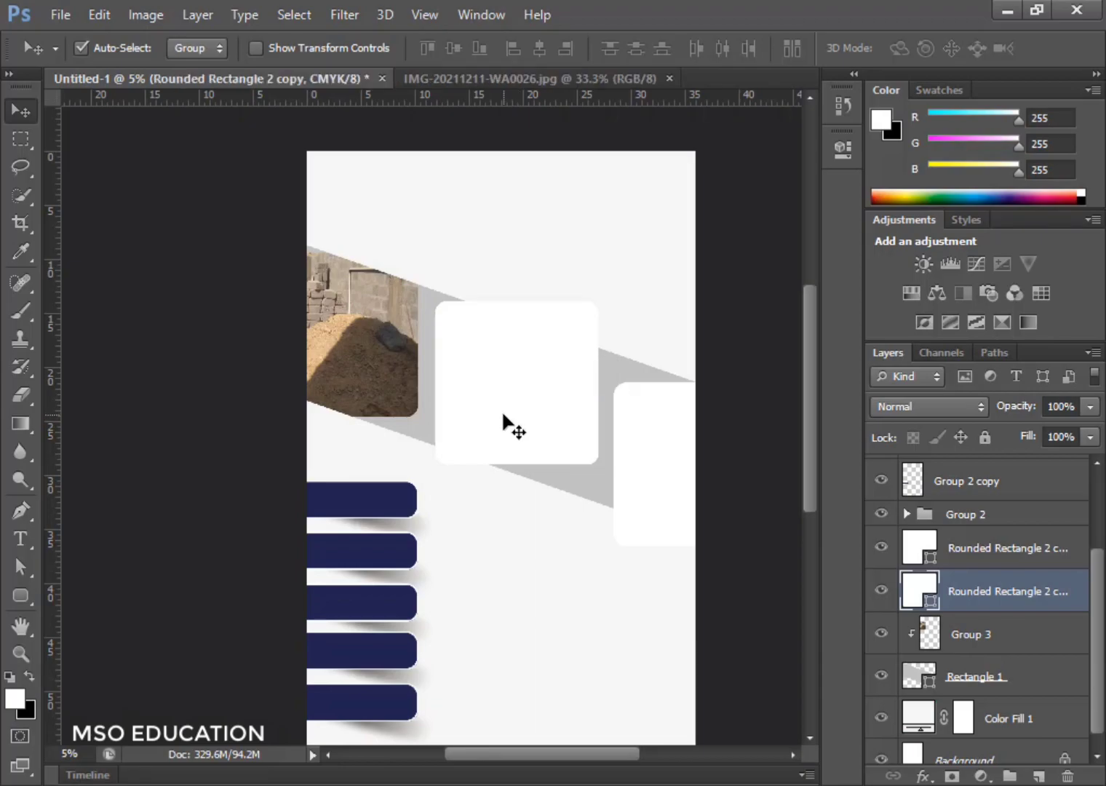
key("ctrl+o")
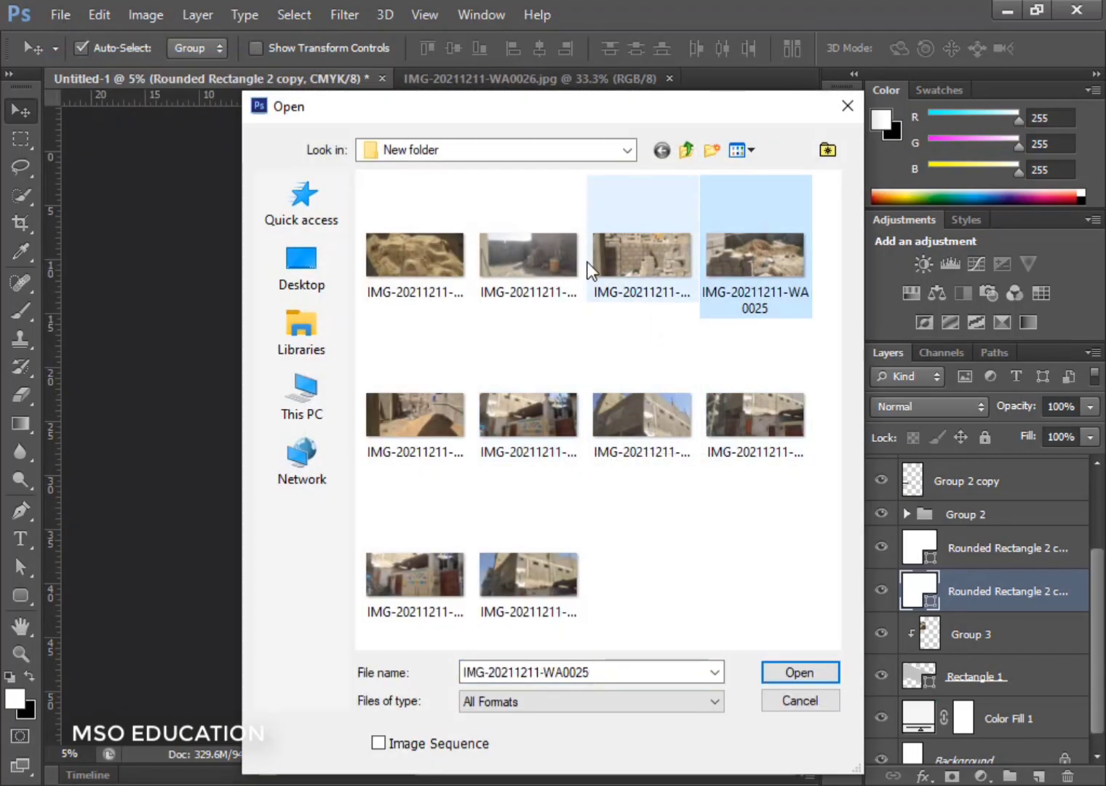
right_click(752, 271)
mouse_move(784, 418)
left_click(531, 430)
key("ctrl+s")
left_click(972, 100)
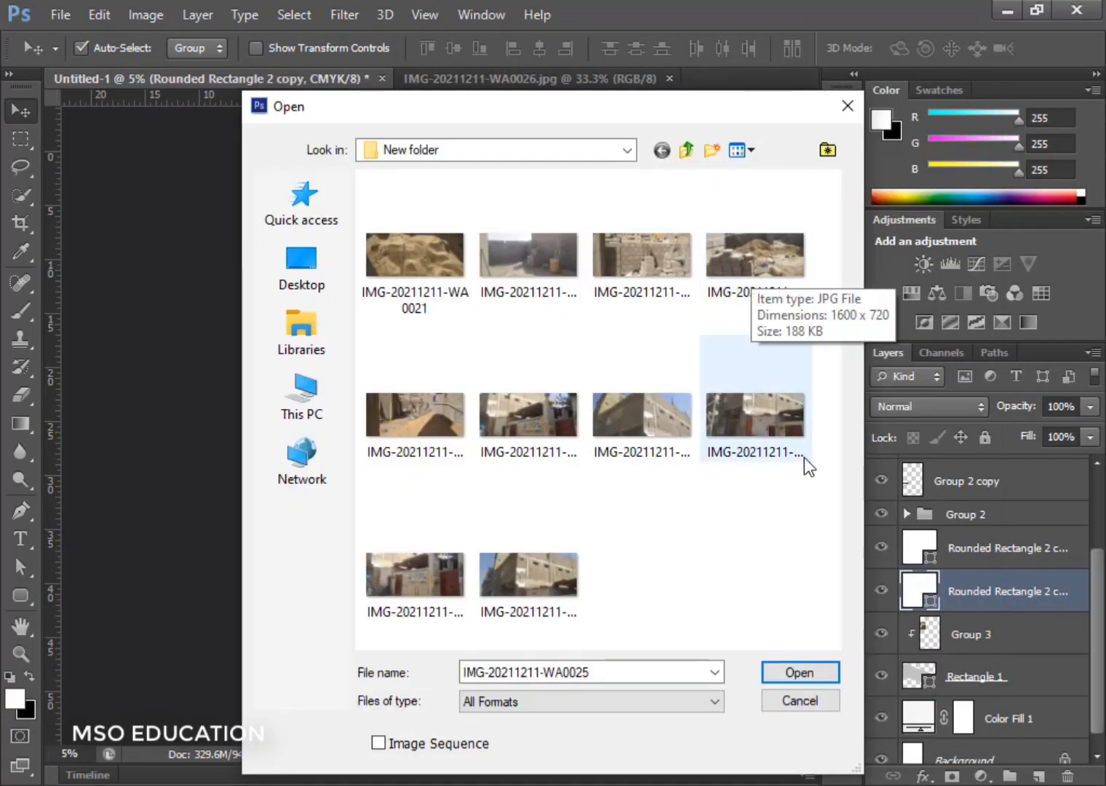
double_click(751, 271)
Step: Copy the whole photo into the banner, and enlarge it to cover the middle white frame
key("ctrl+a")
key("ctrl+c")
key("ctrl+shift+Tab")
key("ctrl+shift+Tab")
key("ctrl+v")
key("ctrl+t")
left_click_drag(479, 447, 654, 575)
left_click_drag(525, 406, 523, 356)
left_click_drag(578, 442, 563, 376)
key("Return")
Step: Clip the photo to the middle frame, and merge the pair into one layer clipped to the slanted band
left_click(965, 734, "alt")
scroll(999, 670, "down", 2)
left_click(999, 671, "shift")
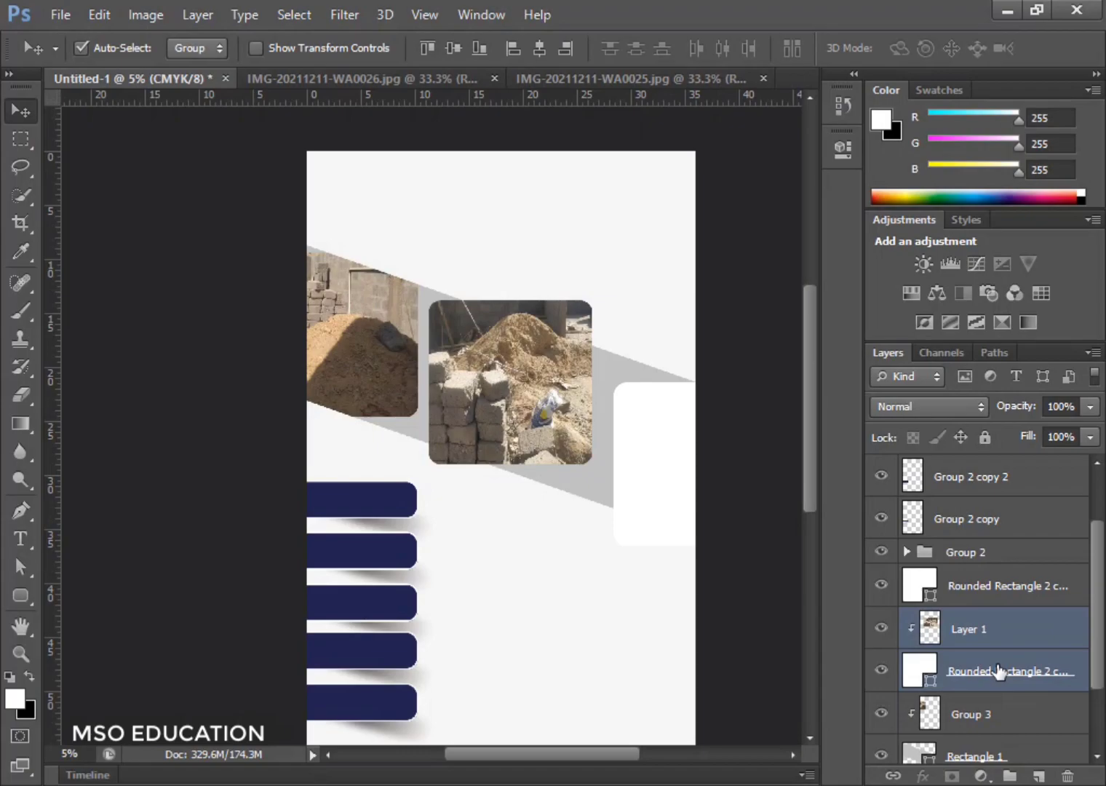
key("ctrl+g")
key("ctrl+e")
left_click(990, 648, "alt")
Step: Tighten the frame spacing by shifting the middle photo slightly left and the third white frame up and left
left_click_drag(519, 411, 513, 411)
left_click_drag(643, 456, 627, 441)
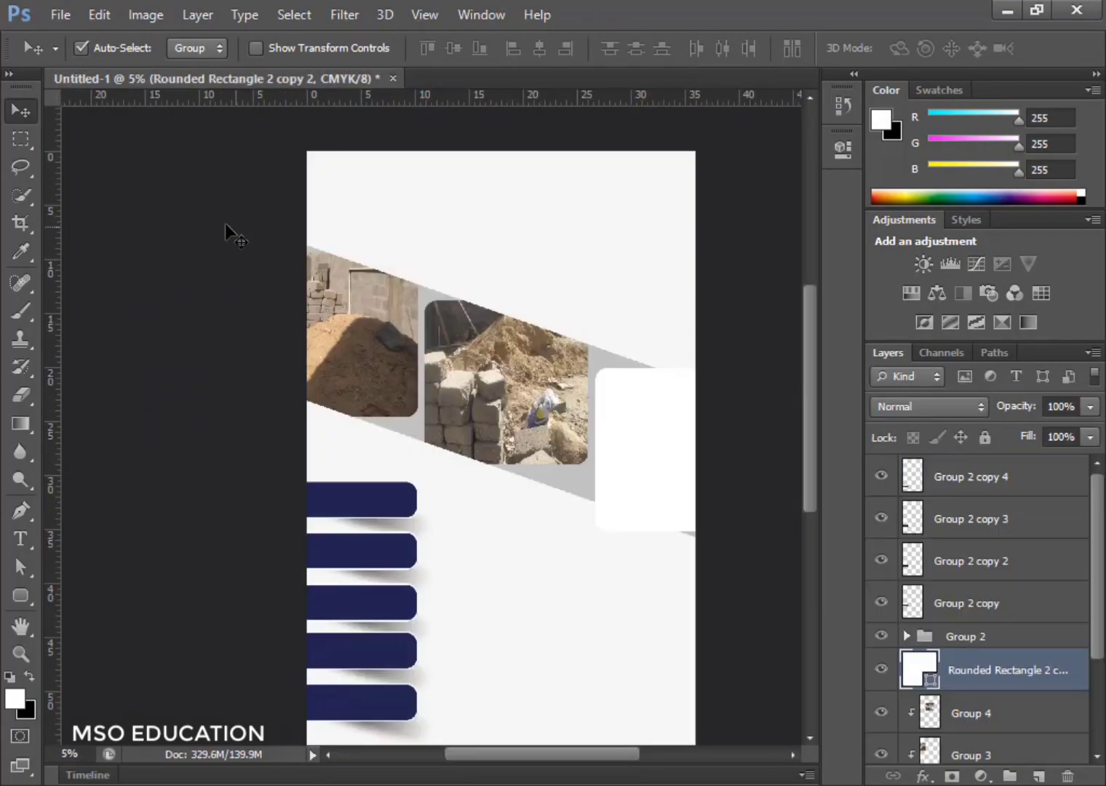
Step: Preview the building photos in the folder and open IMG-20211211-WA0030
key("ctrl+o")
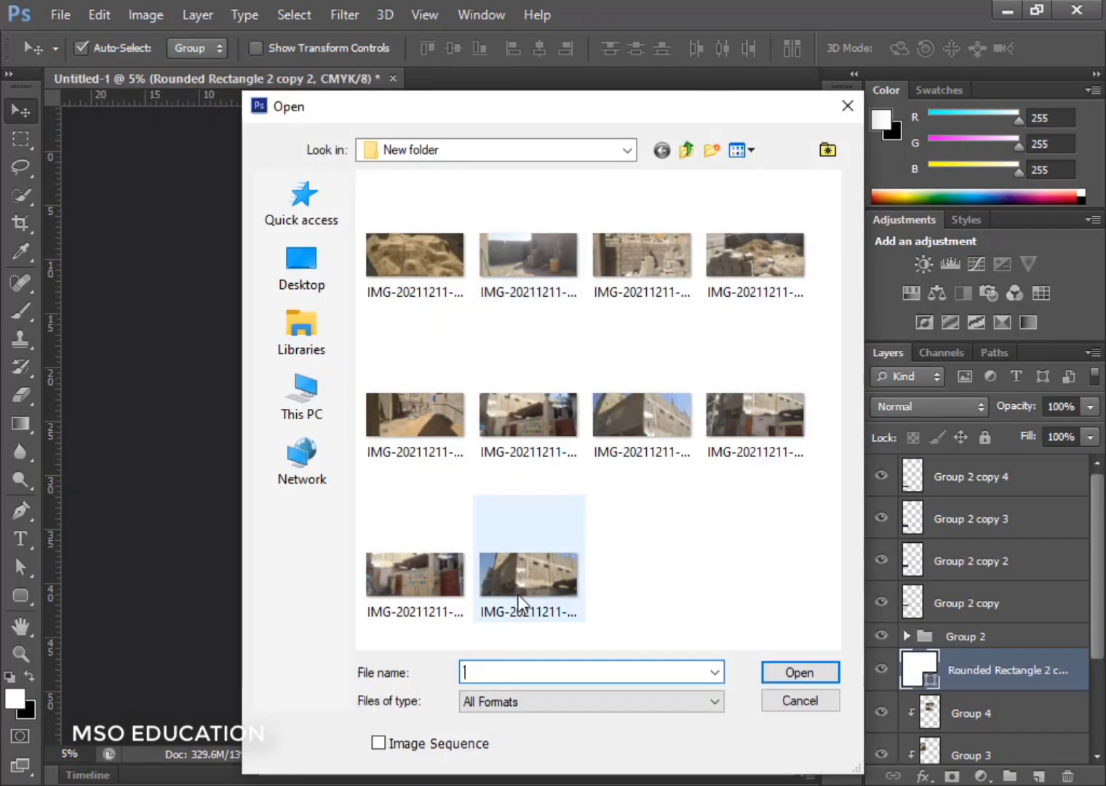
double_click(646, 423)
left_click(558, 325)
key("ctrl+o")
left_click(551, 433)
right_click(668, 425)
mouse_move(736, 422)
left_click(538, 471)
left_click(983, 88)
double_click(567, 426)
left_click(558, 324)
key("ctrl+o")
key("Escape")
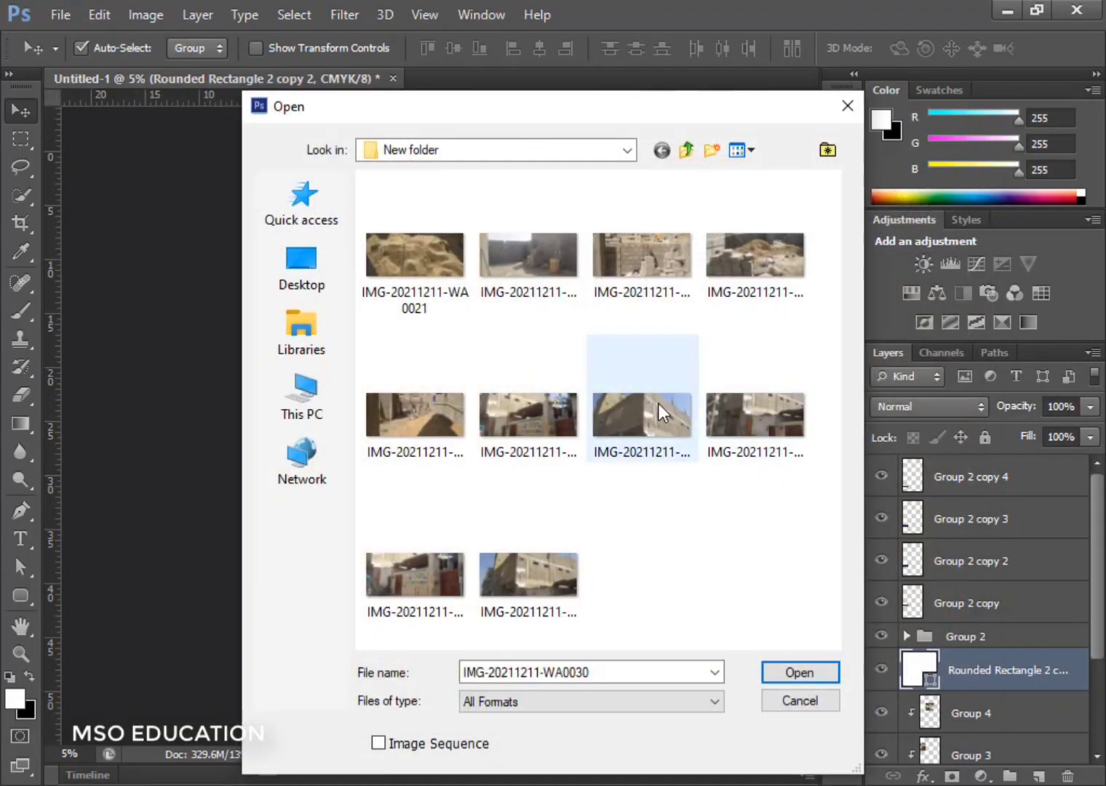
double_click(658, 404)
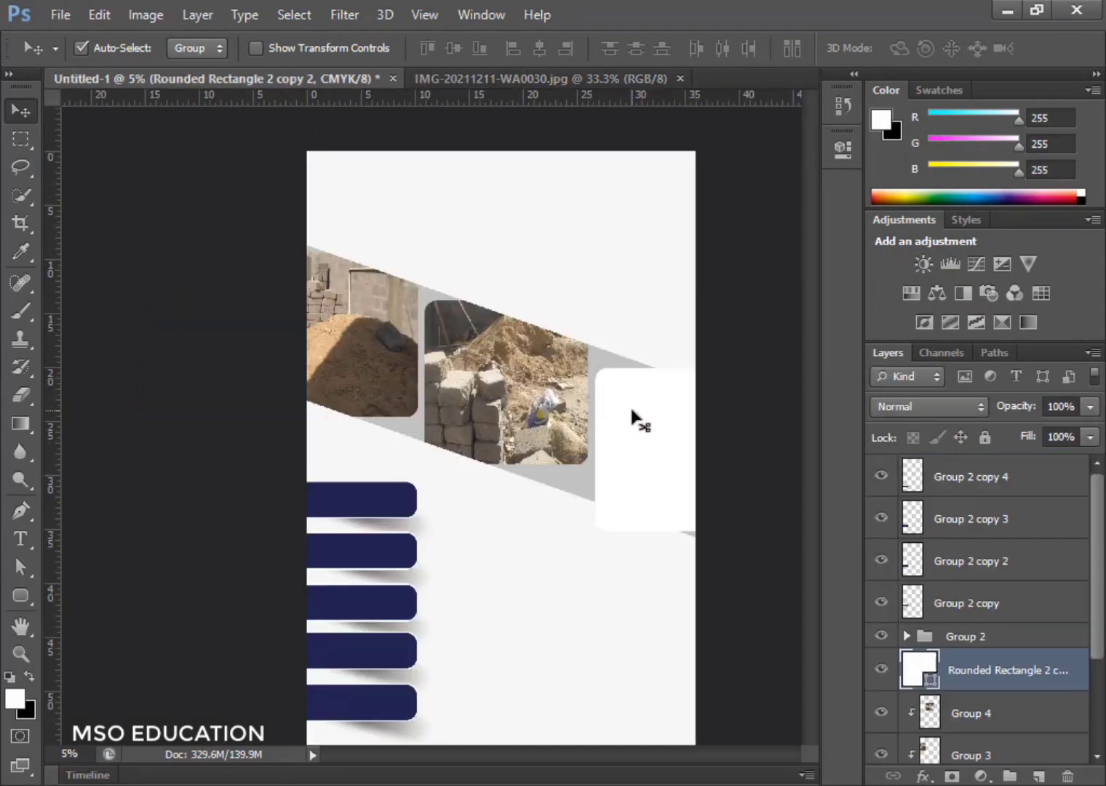
Step: Paste the building photo into the banner, and enlarge it over the lower part of the third white frame
key("ctrl+v")
key("ctrl+t")
left_click_drag(480, 451, 721, 555)
left_click_drag(548, 526, 628, 494)
key("Return")
Step: Open the photo IMG-20211211-WA0031 and paste it into the banner above the first building photo's layer
left_click(60, 15)
left_click(88, 64)
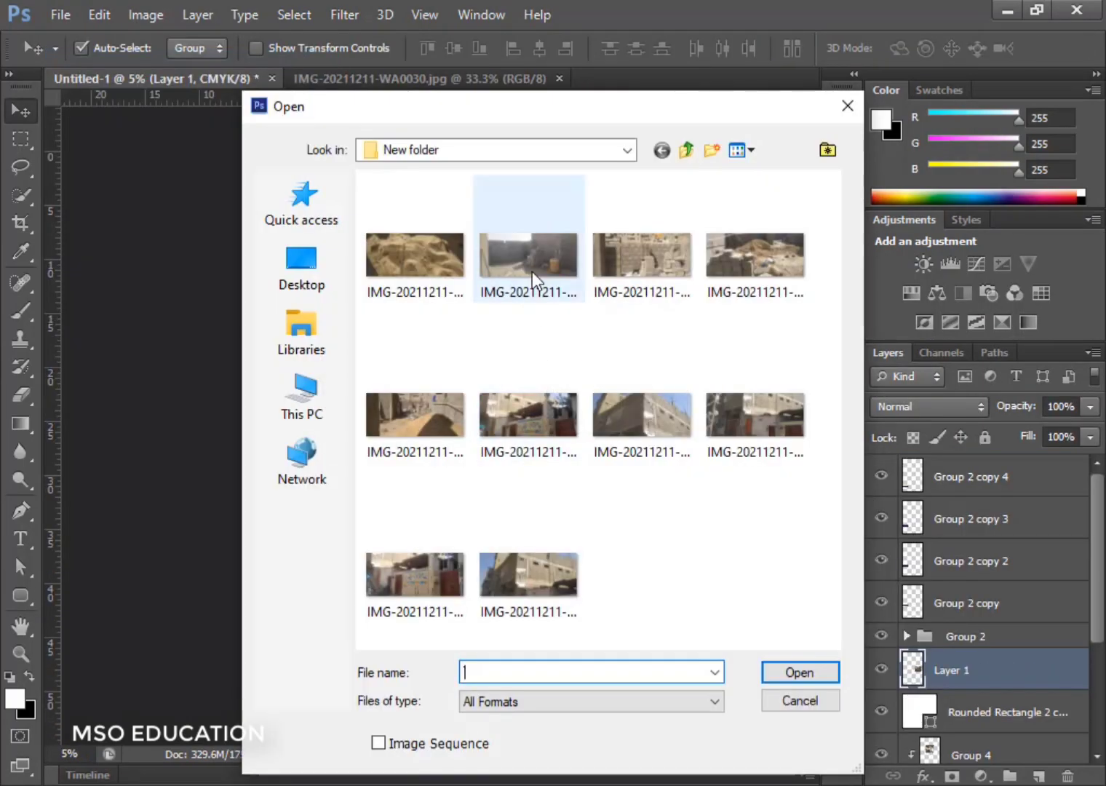
left_click(640, 266)
left_click_drag(444, 109, 461, 180)
left_click(534, 275)
left_click(651, 483)
left_click(547, 483)
left_click(552, 320)
left_click(812, 738)
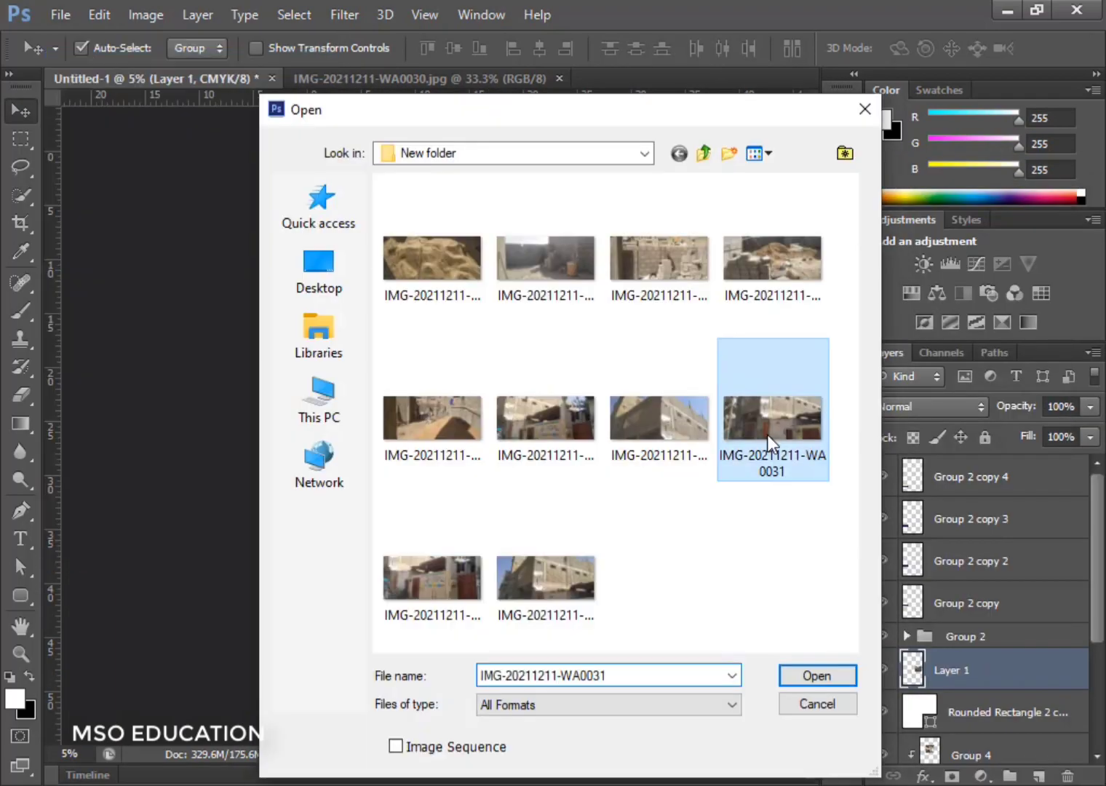
right_click(766, 434)
mouse_move(748, 425)
left_click(468, 422)
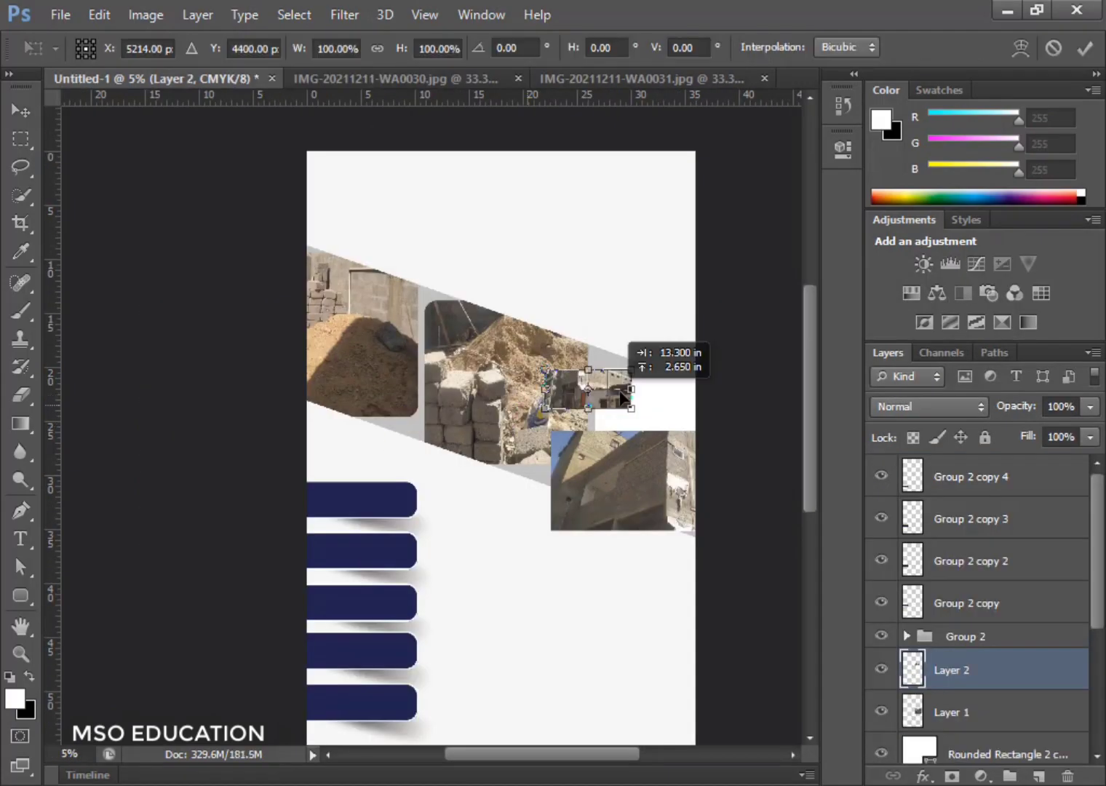
Step: Enlarge the second building photo and stack both building photos vertically to cover the third white frame
left_click_drag(614, 393, 611, 355)
left_click_drag(637, 487, 653, 487)
left_click(959, 704, "shift")
key("ctrl+e")
key("ctrl+alt+g")
left_click_drag(645, 428, 651, 473)
key("ctrl+alt+z")
key("ctrl+alt+z")
key("ctrl+alt+z")
left_click(991, 718, "shift")
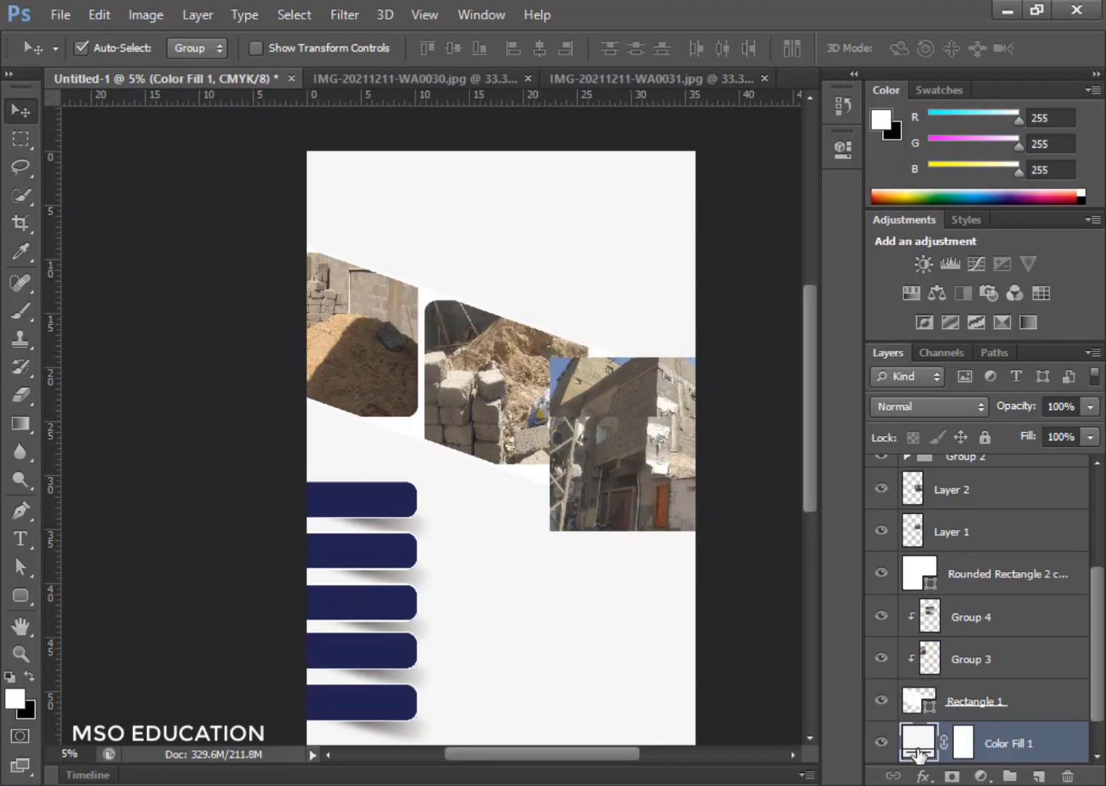
Step: Recolor the banner's Color Fill 1 background layer to a light beige
double_click(918, 749)
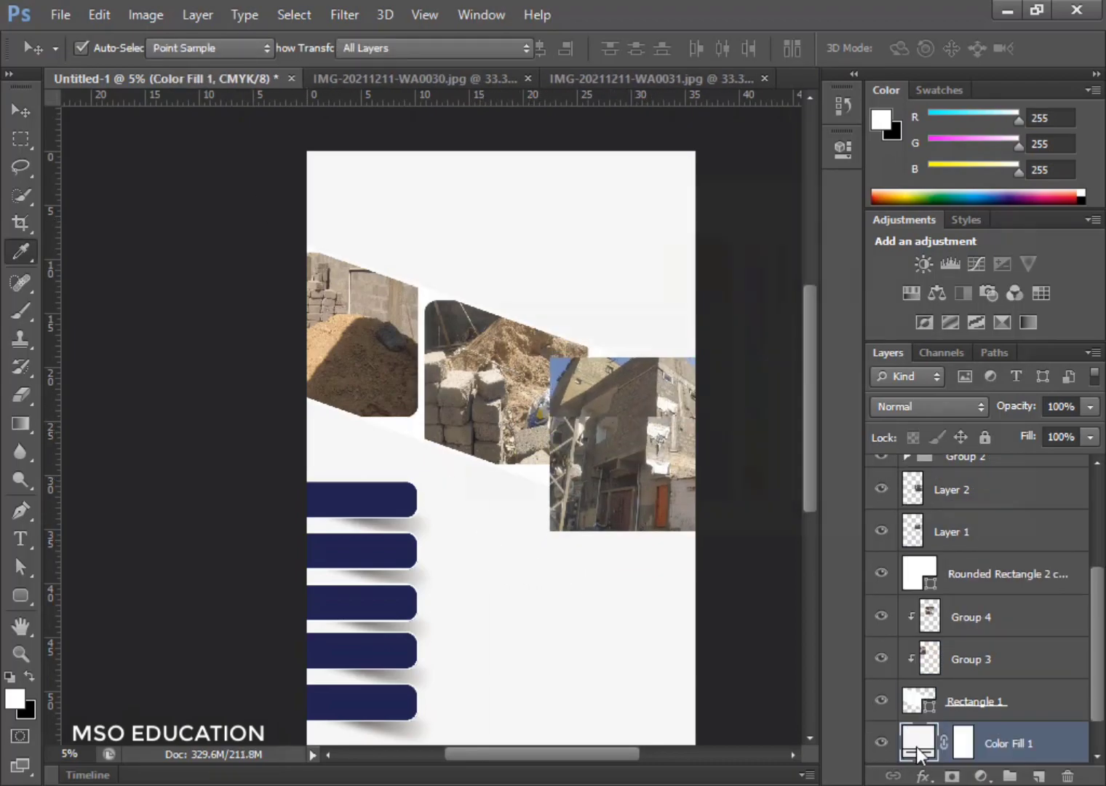
left_click(516, 224)
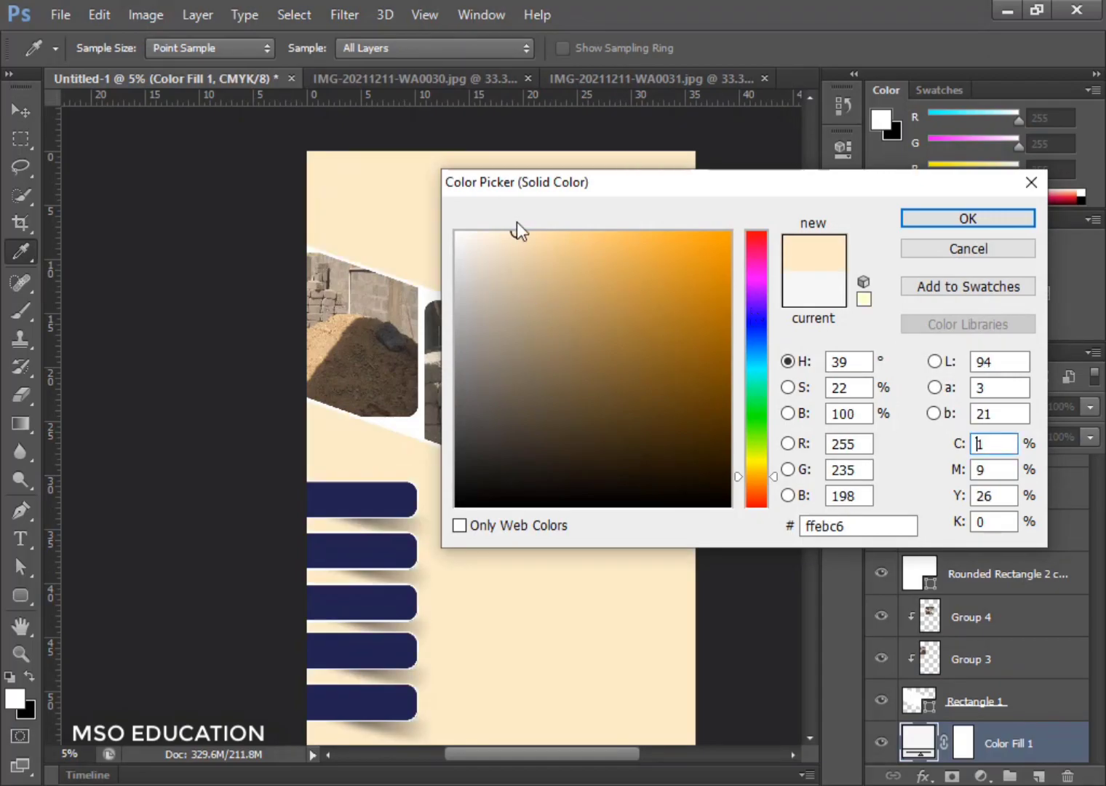
left_click(491, 232)
left_click_drag(491, 232, 501, 264)
left_click(943, 212)
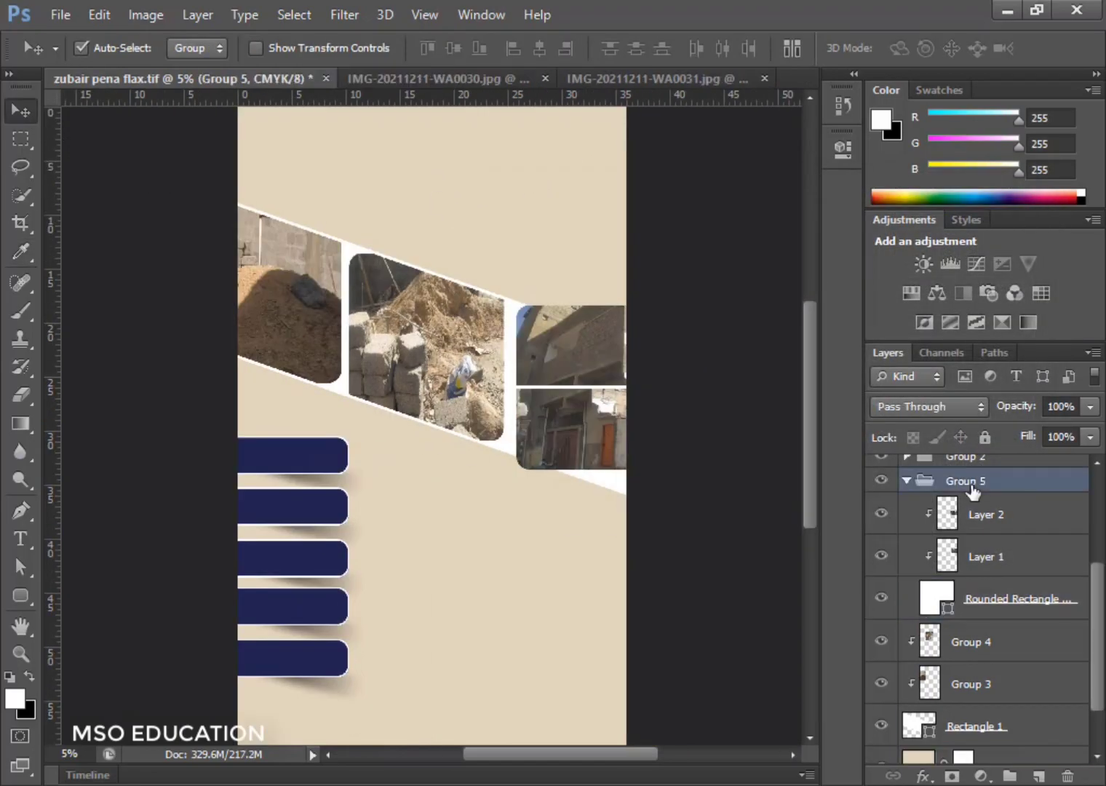
Step: Merge Group 5 with the two building photos into one layer and clip it to the slanted white band
right_click(904, 482)
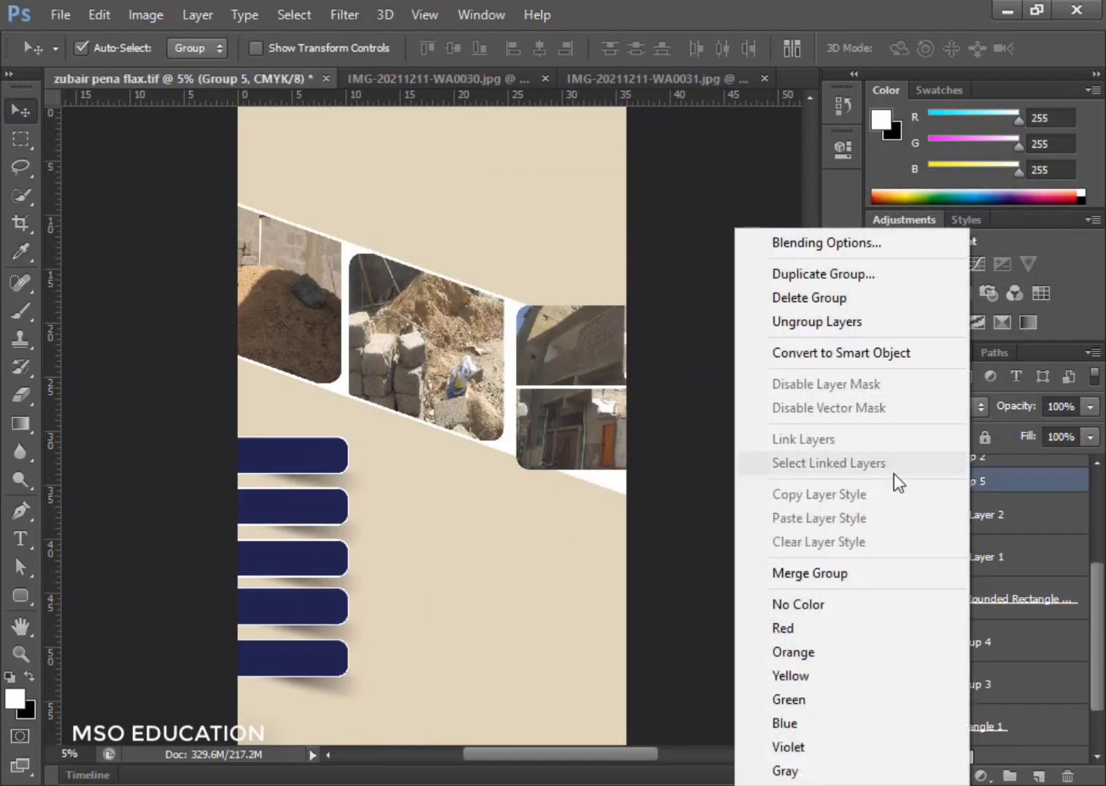
left_click(902, 573)
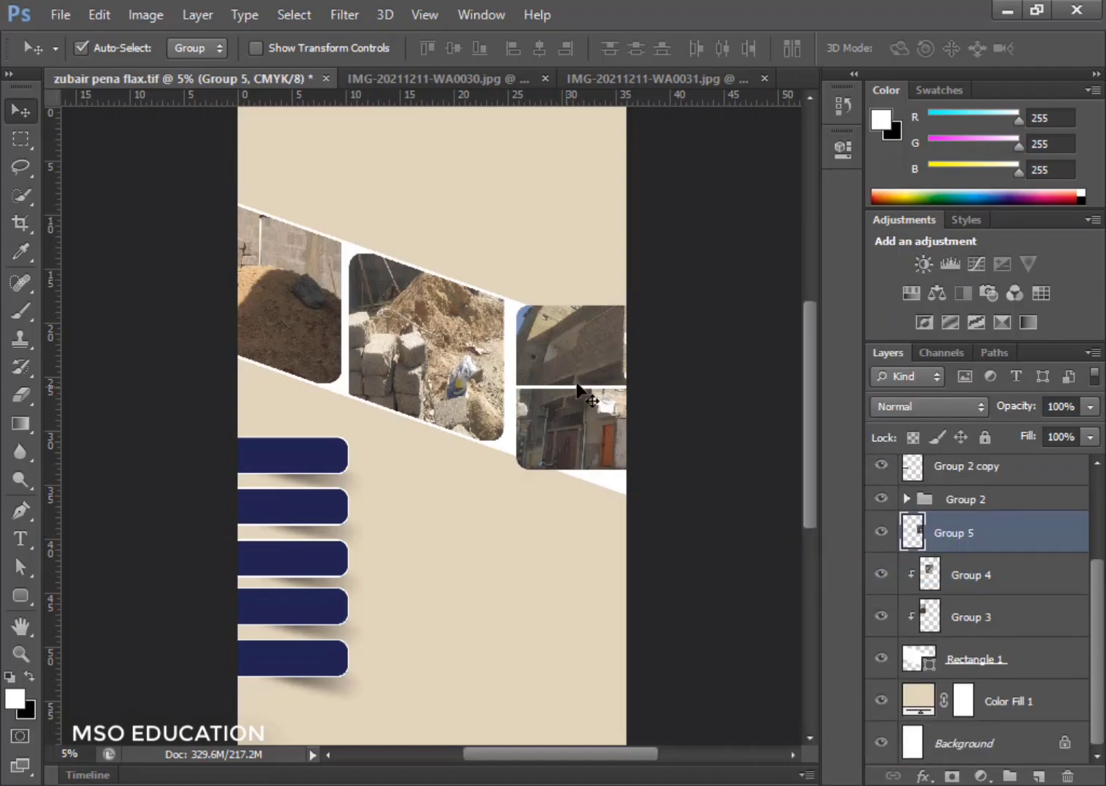
left_click(955, 551, "alt")
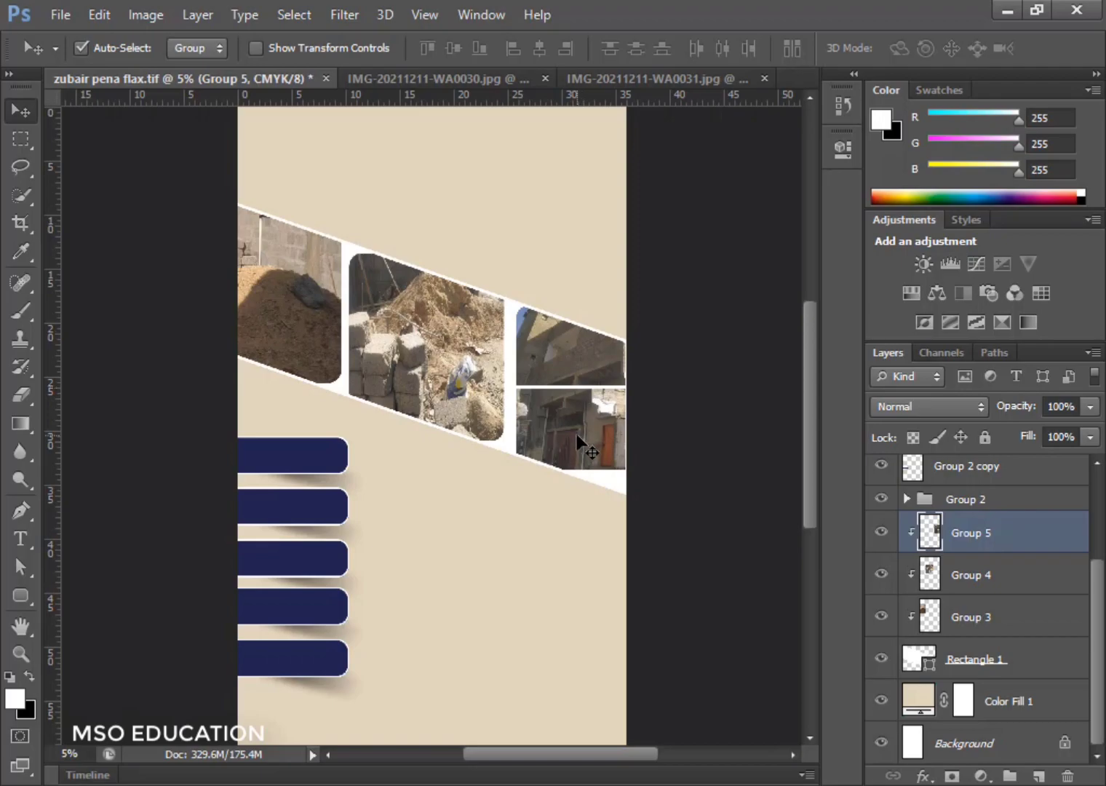
Step: Enlarge the clipped building photos to about 115% to fill the end of the slanted band, and save the banner
key("ctrl+t")
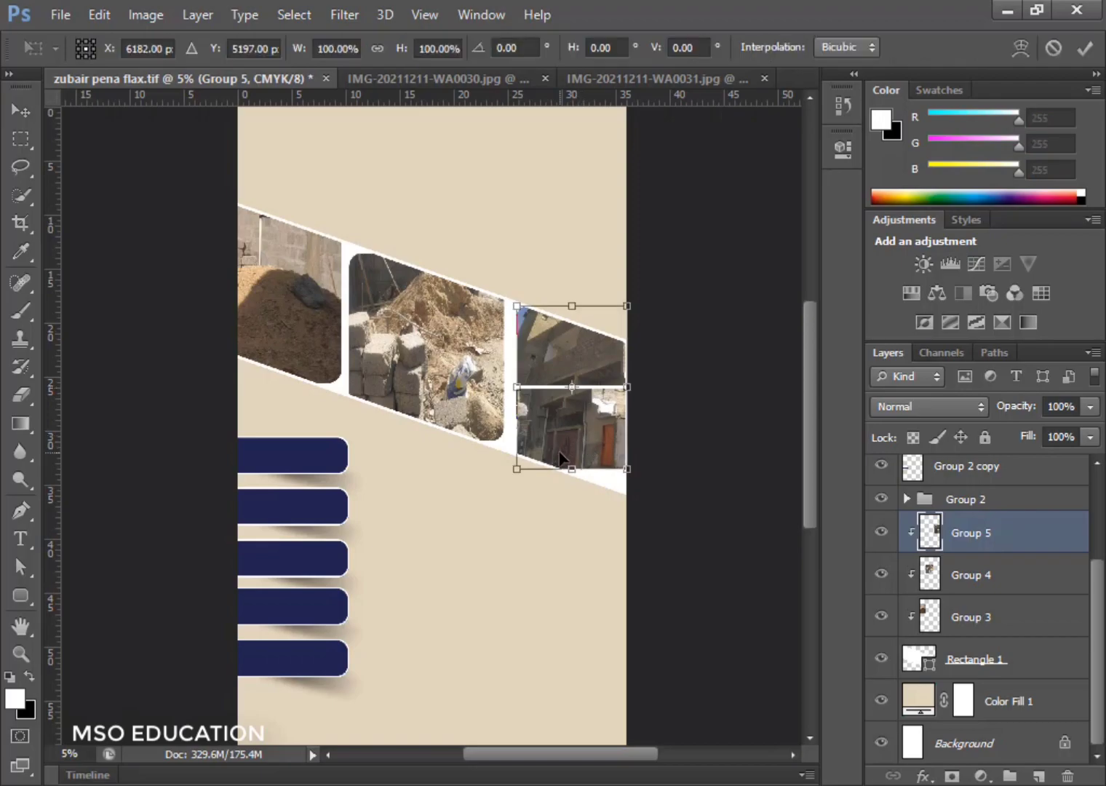
left_click_drag(628, 470, 643, 489)
double_click(613, 437)
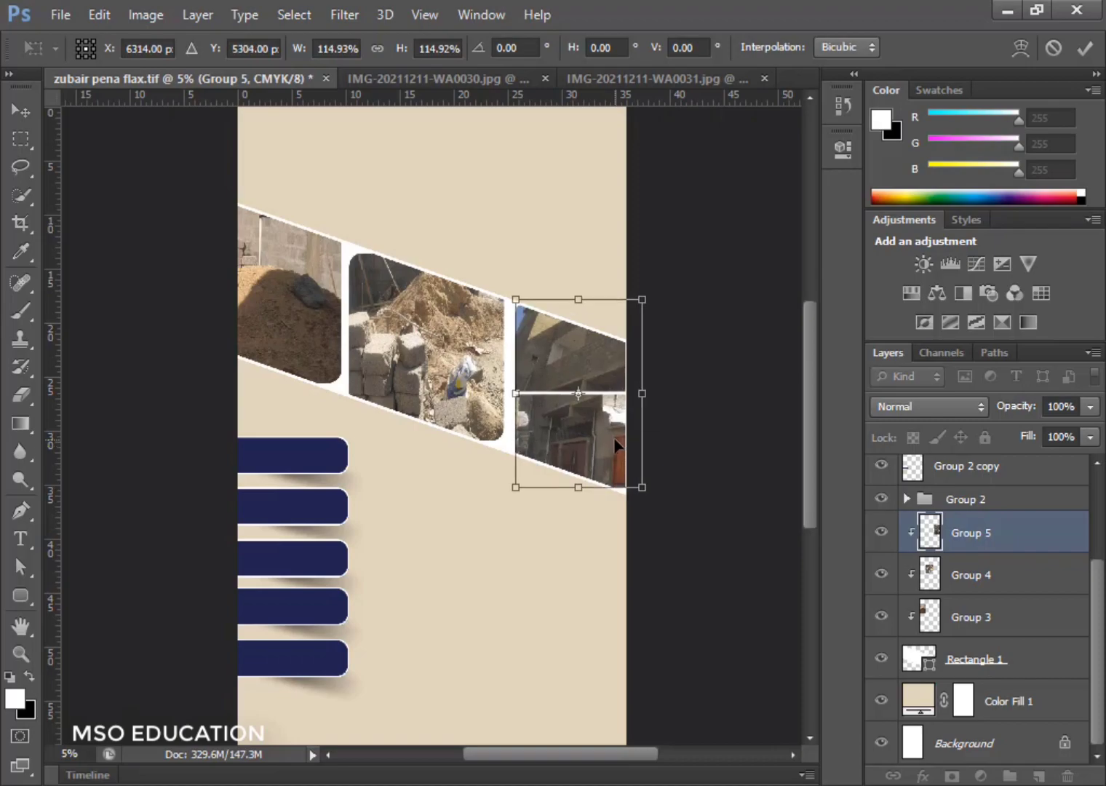
left_click(452, 424)
key("ctrl+s")
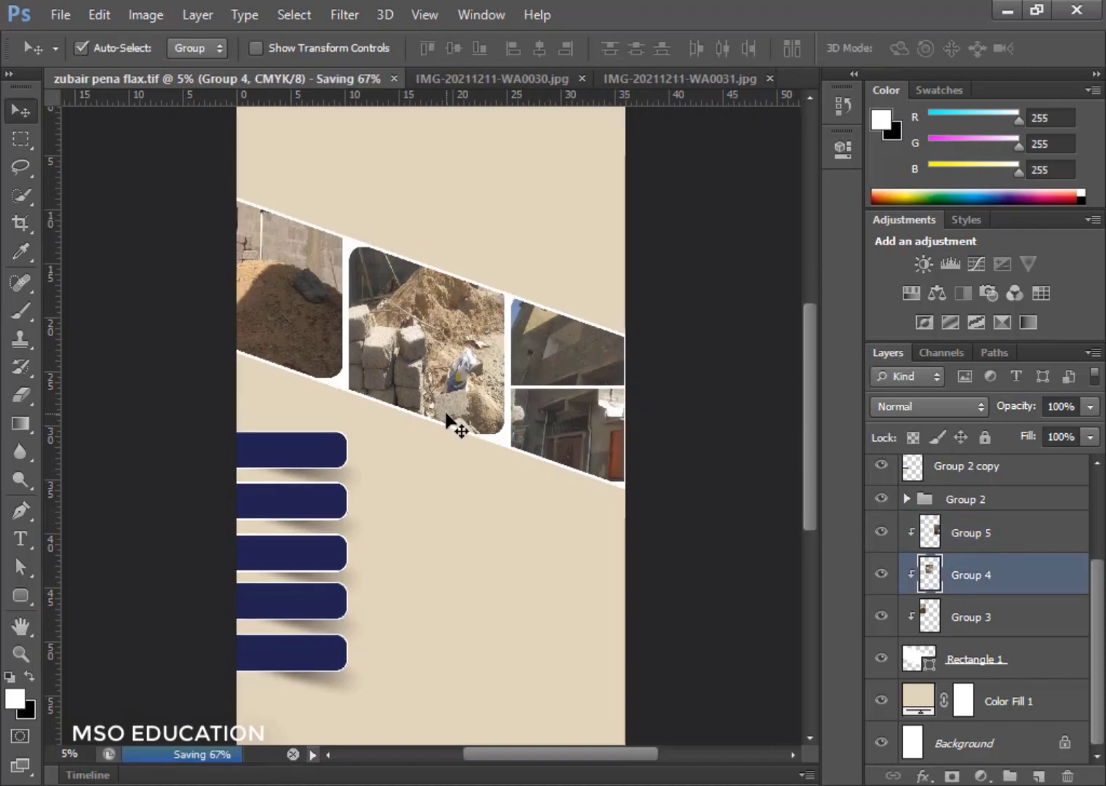
Step: Draw a 6000 by 500 px rounded rectangle with 200 px radius near the banner's lower edge and move its layer above Group 2
scroll(451, 427, "down", 4)
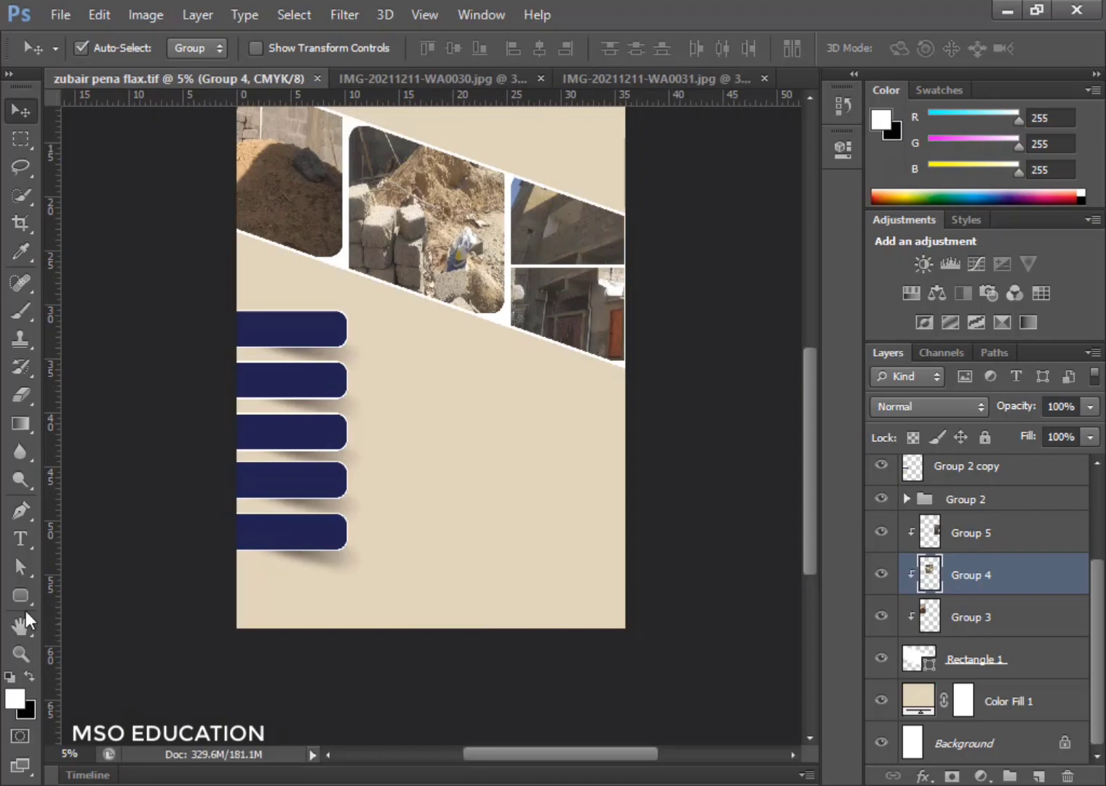
left_click(22, 597)
left_click(93, 613)
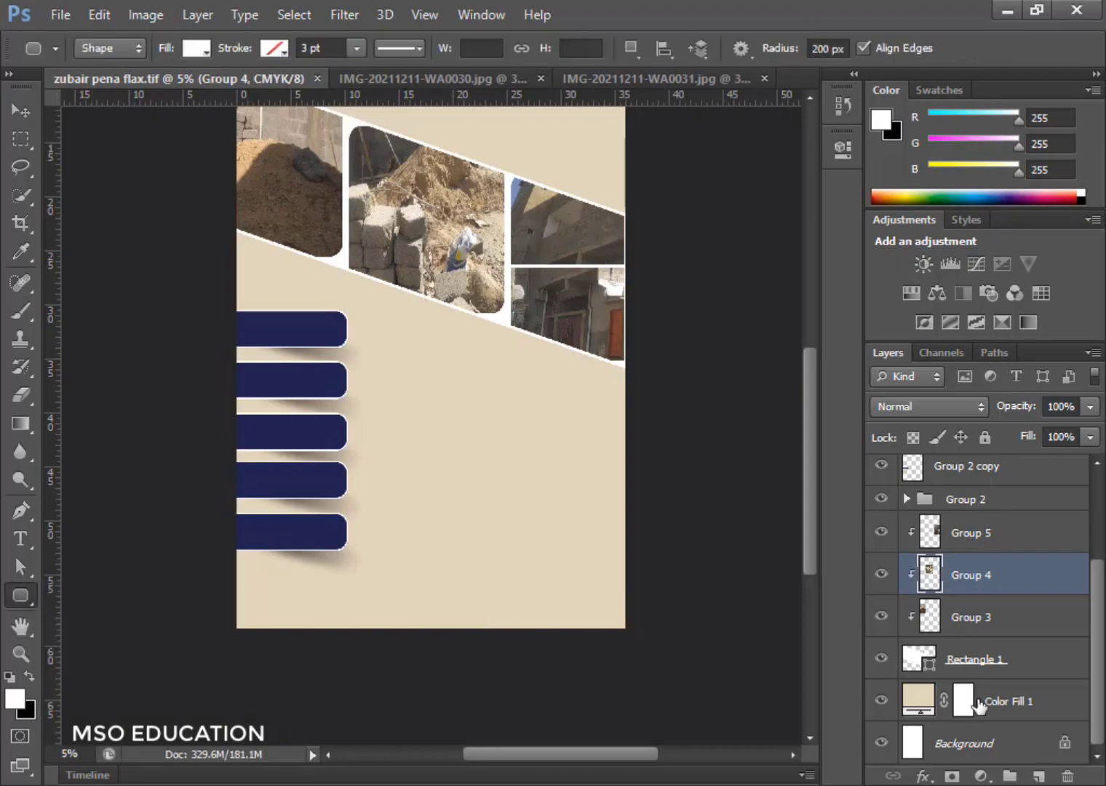
left_click(1039, 776)
left_click_drag(261, 588, 584, 615)
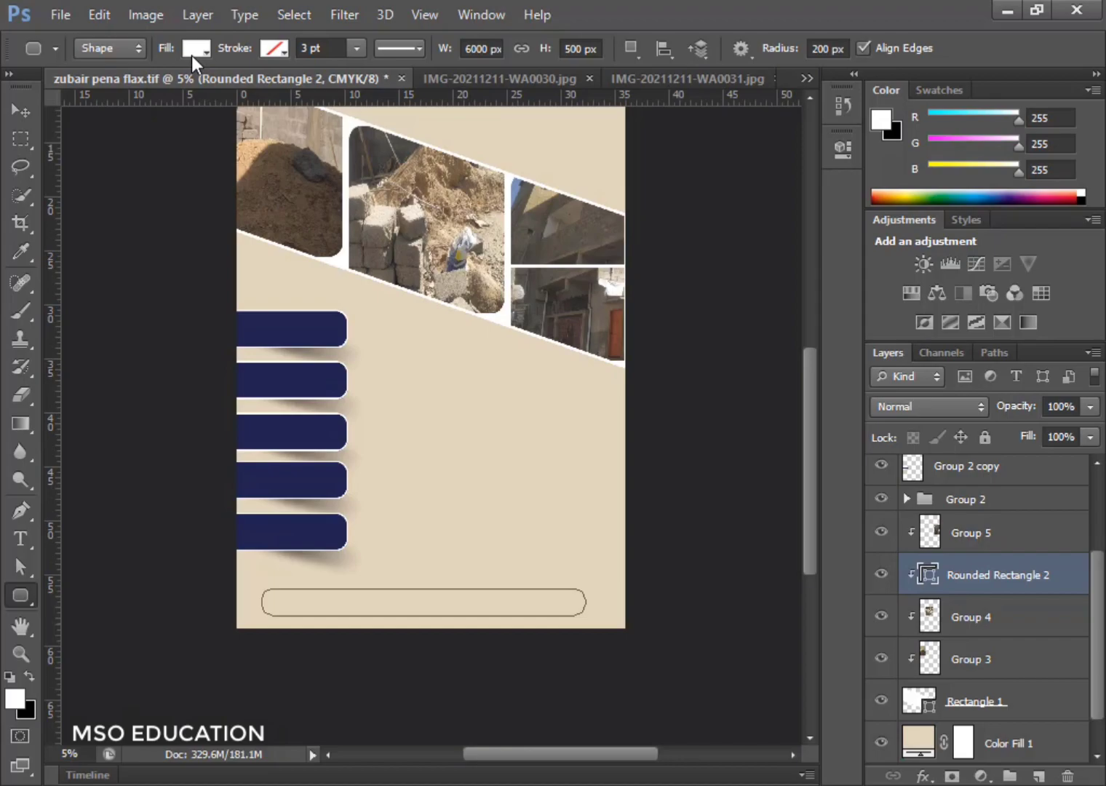
left_click_drag(955, 585, 946, 493)
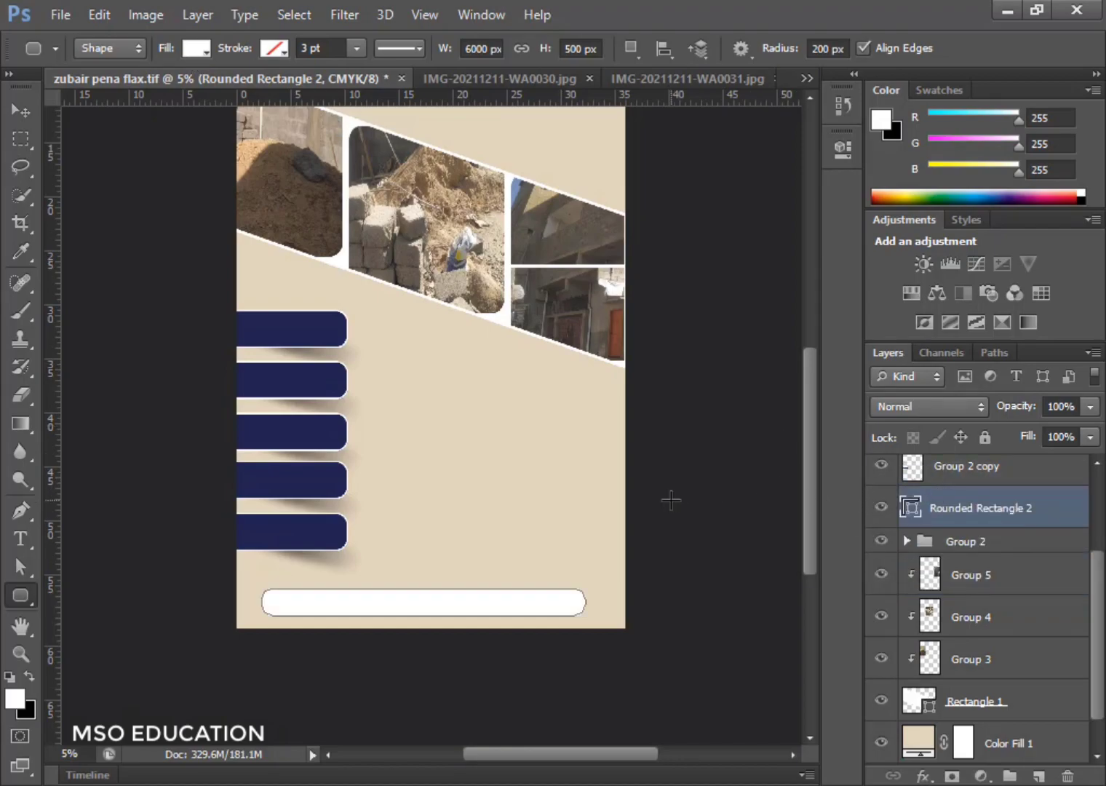
Step: Fill the long rounded rectangle with dark green 1d5609
left_click(198, 49)
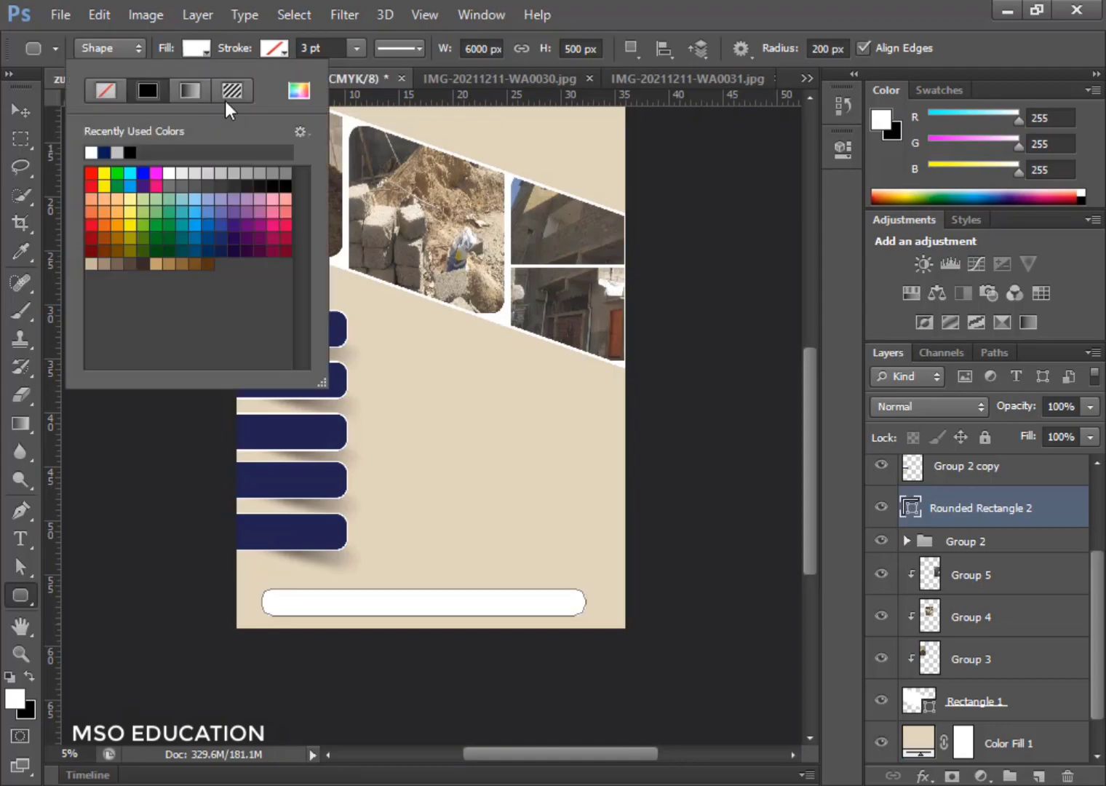
left_click(300, 91)
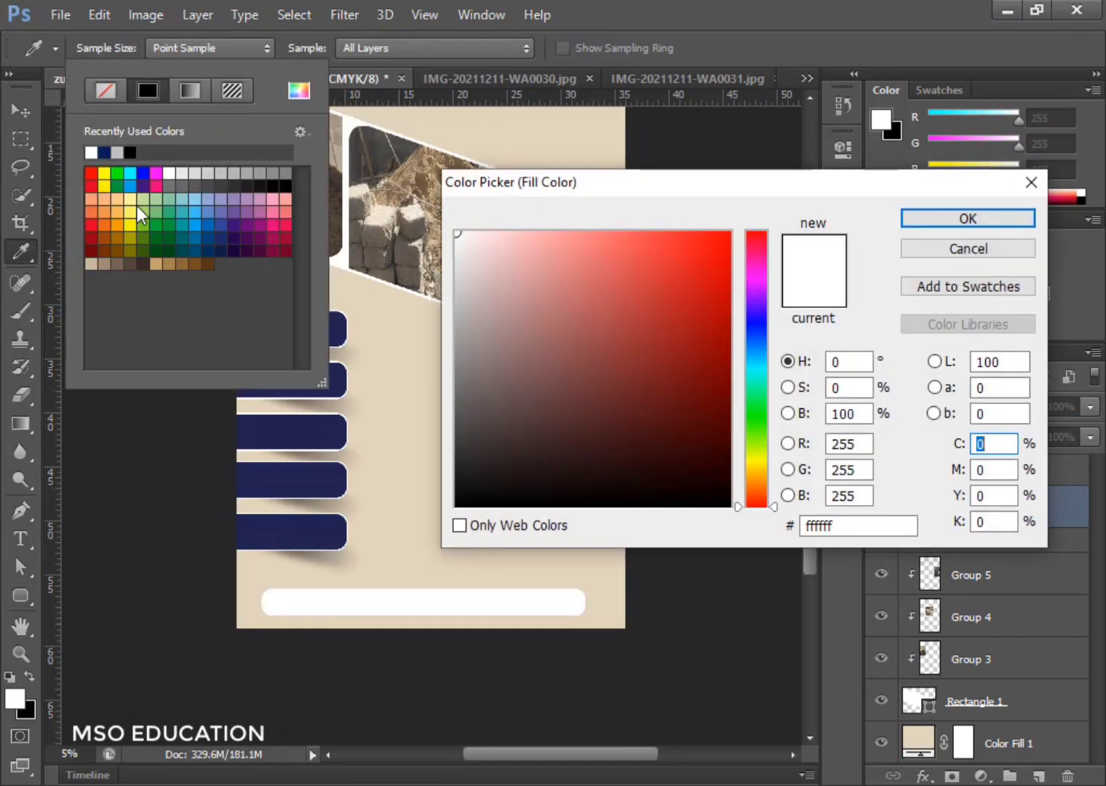
left_click(756, 426)
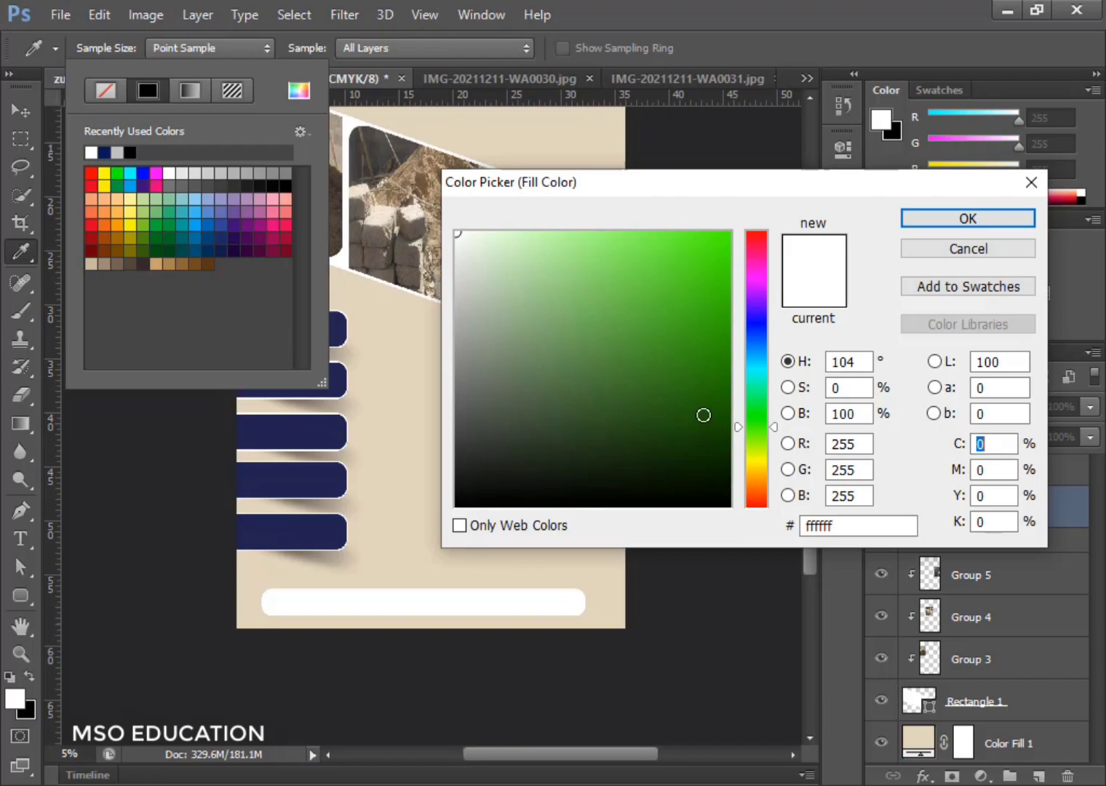
left_click(702, 413)
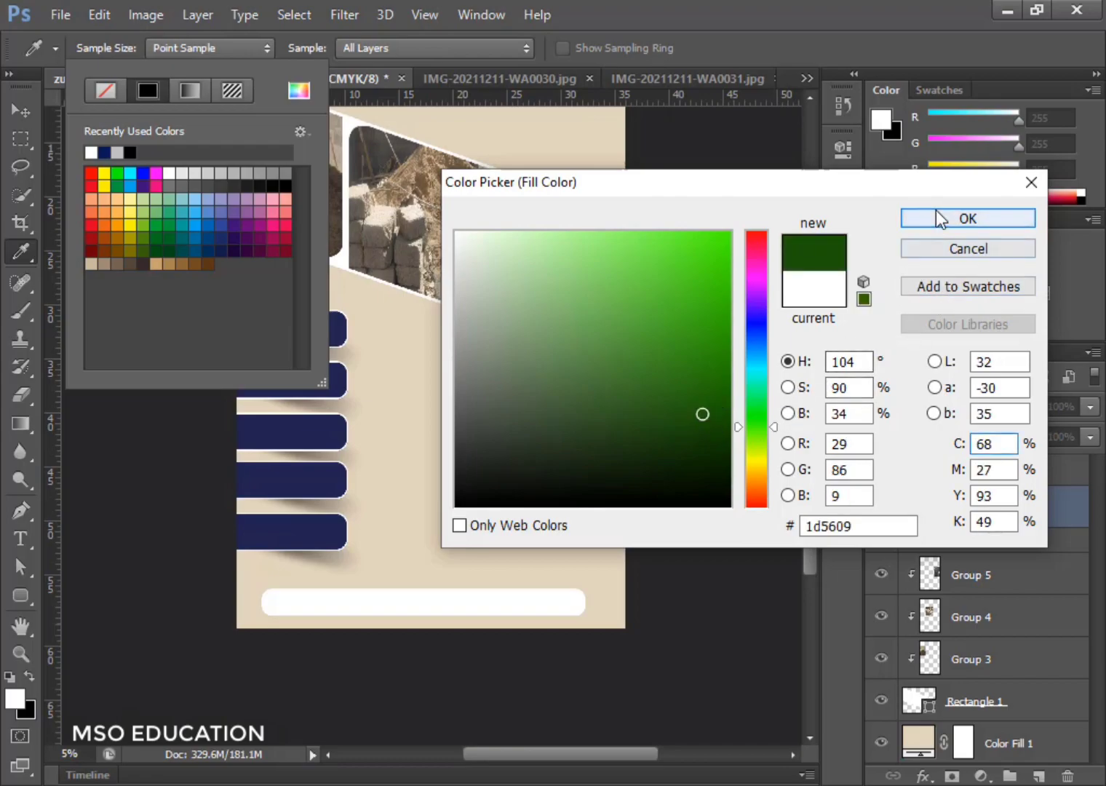
left_click(941, 218)
Step: Give the green rounded bar a white stroke and increase its width to 10 pt
left_click(284, 51)
left_click(183, 151)
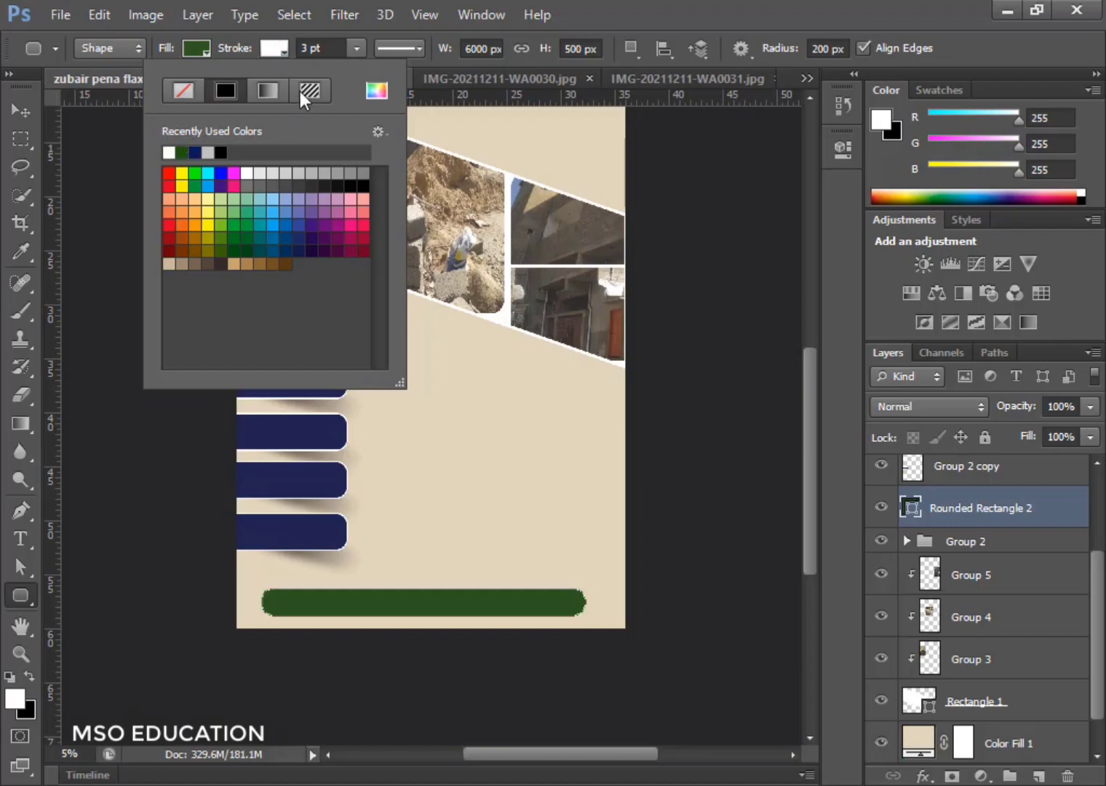
left_click(338, 51)
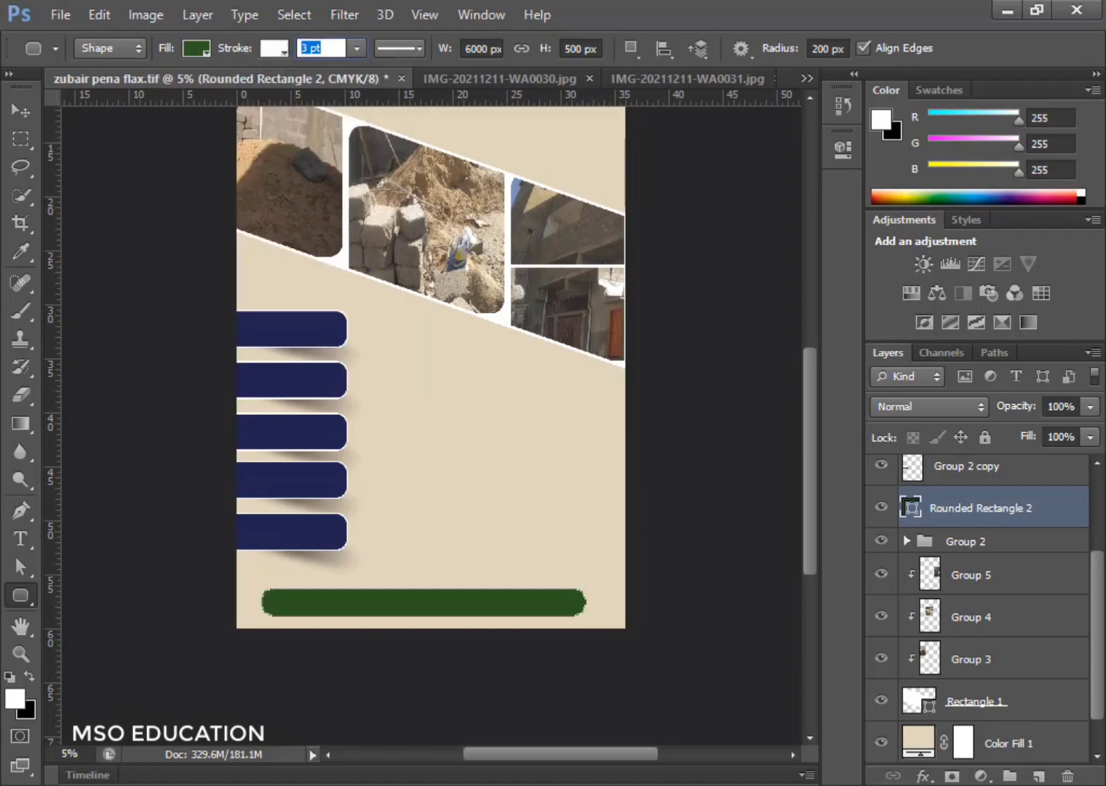
left_click(21, 104)
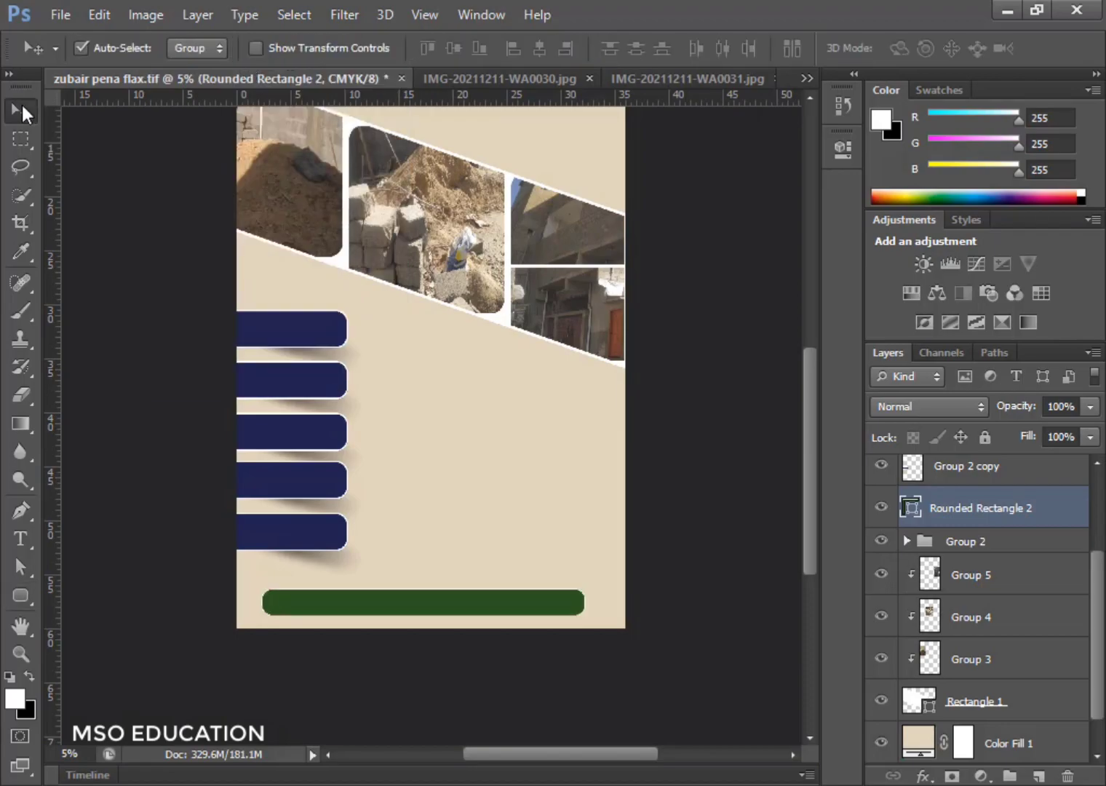
left_click(20, 595)
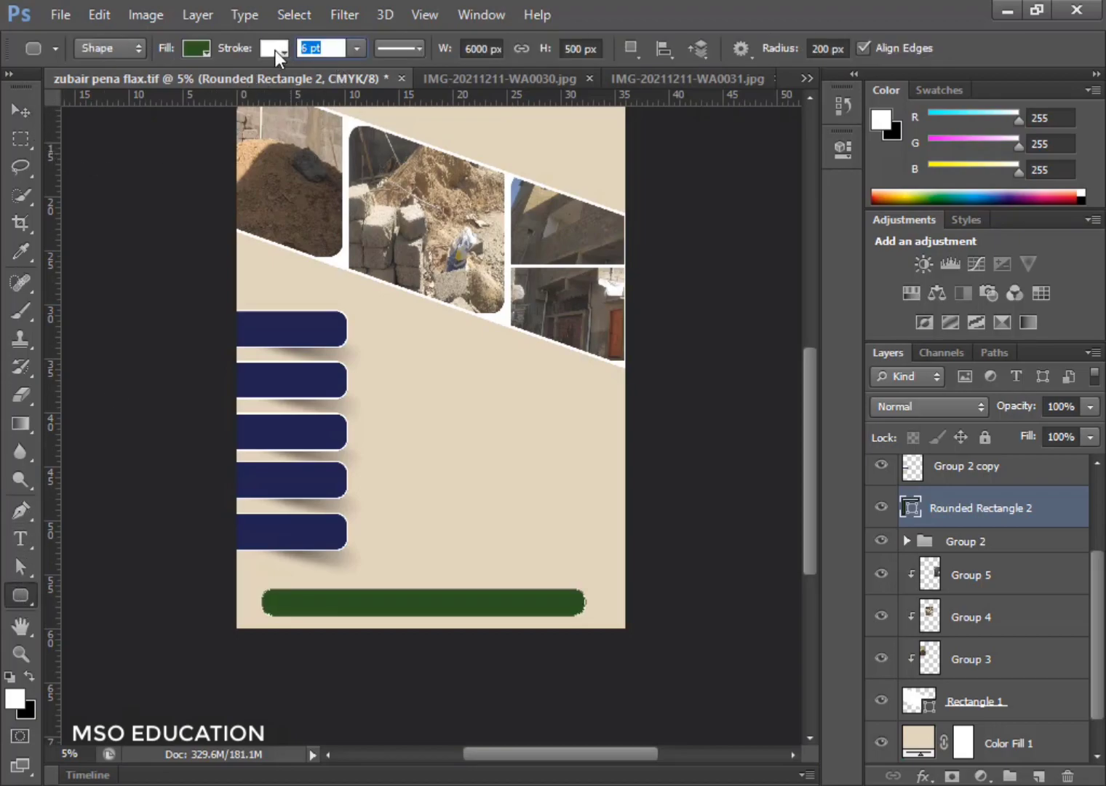
type("10")
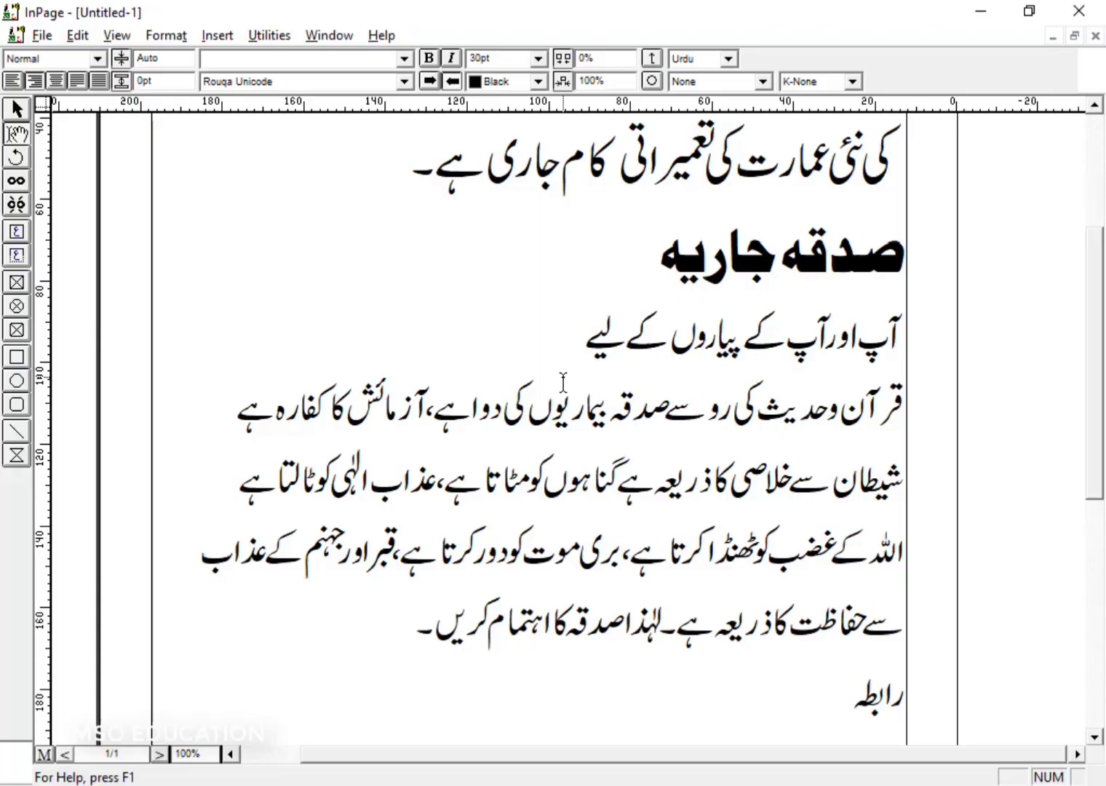
Step: In InPage, export page 1 of the Urdu text document as the EPS picture zubair.eps in the desktop's EPS folder
scroll(599, 413, "up", 3)
key("ctrl+1")
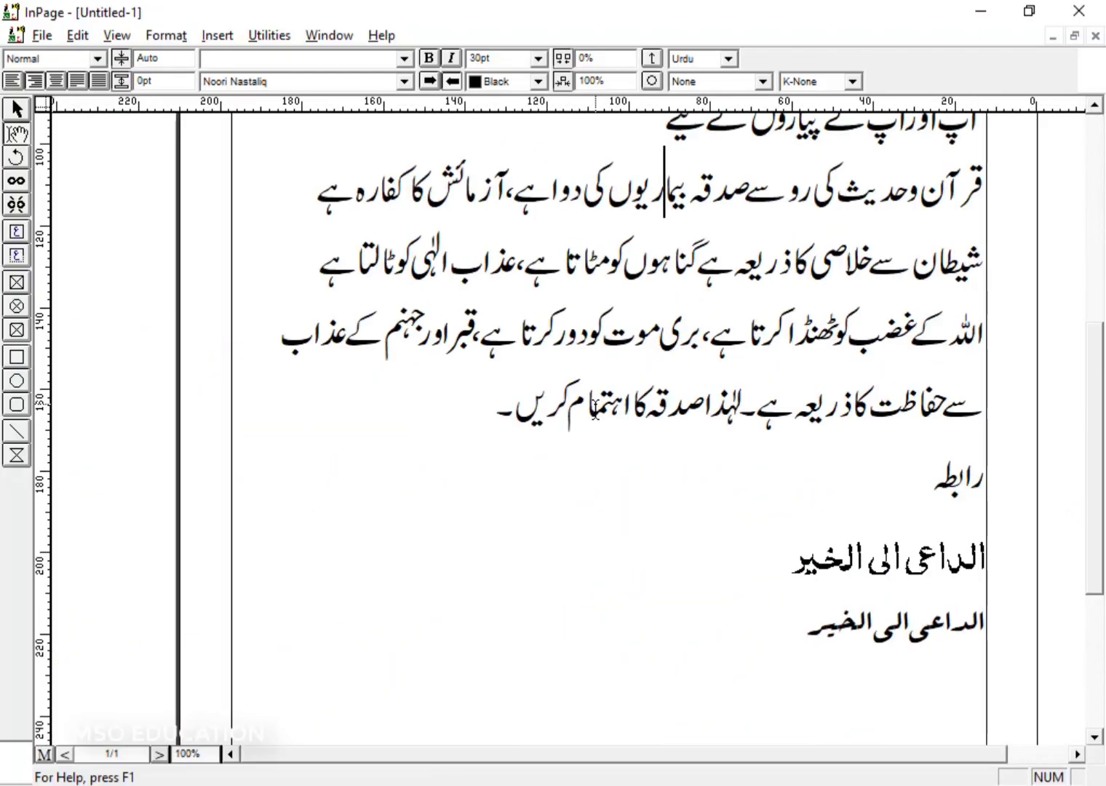
key("ctrl+5")
scroll(642, 311, "up", 1)
scroll(666, 325, "down", 1)
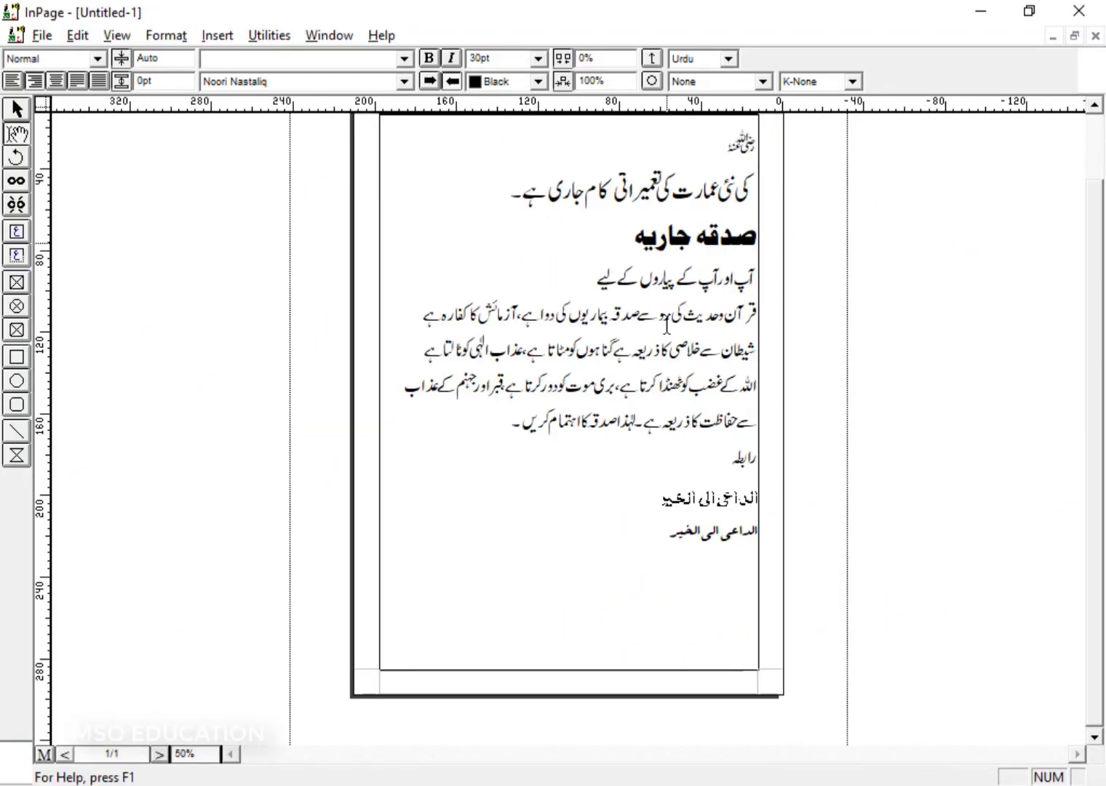
key("ctrl+1")
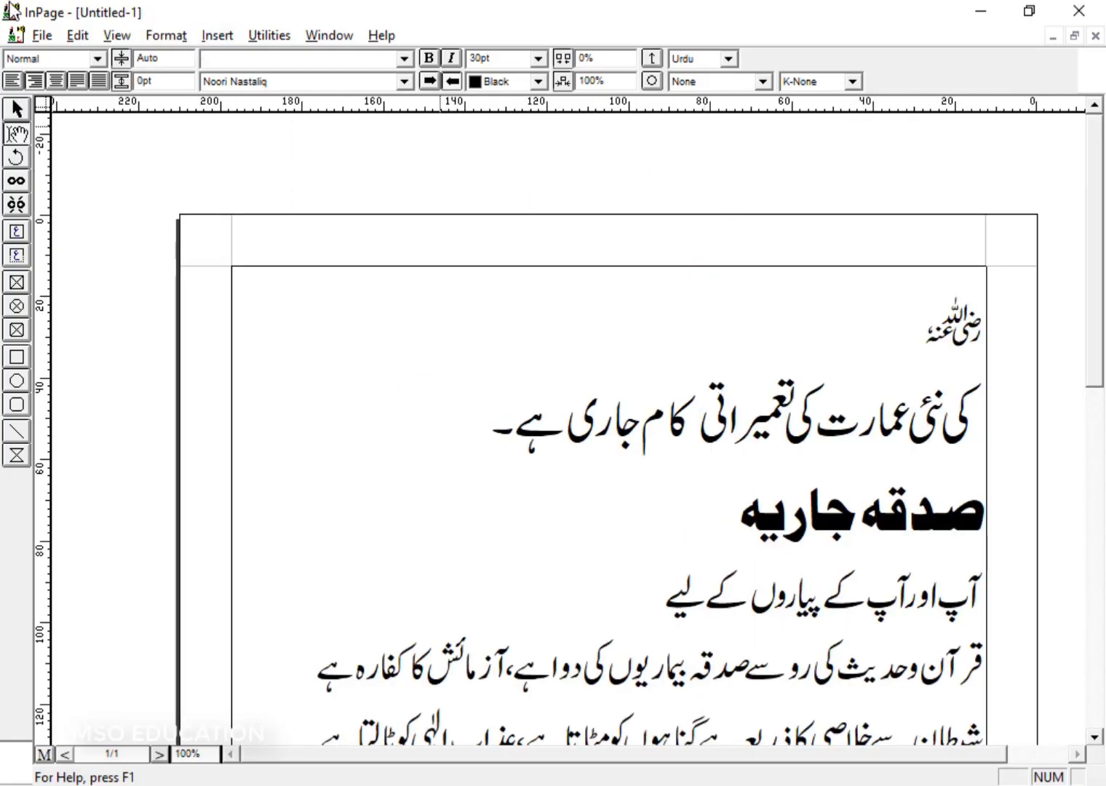
left_click(42, 35)
left_click(138, 286)
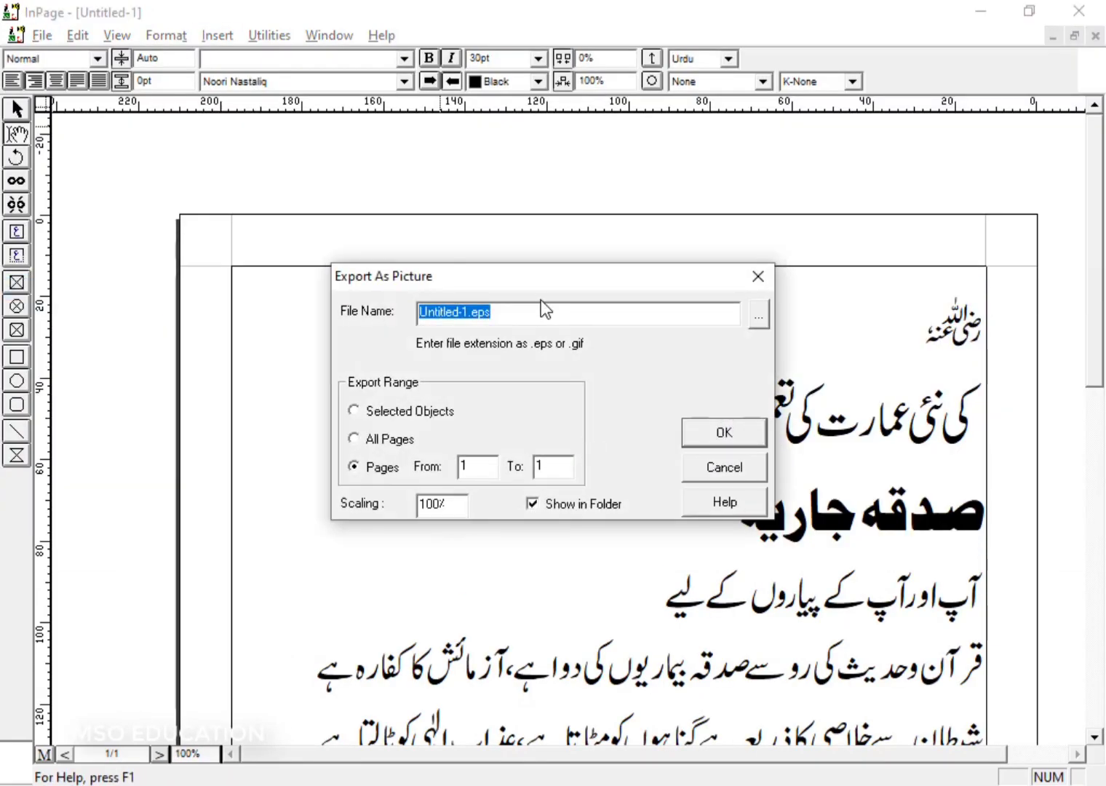
left_click(759, 313)
left_click(575, 593)
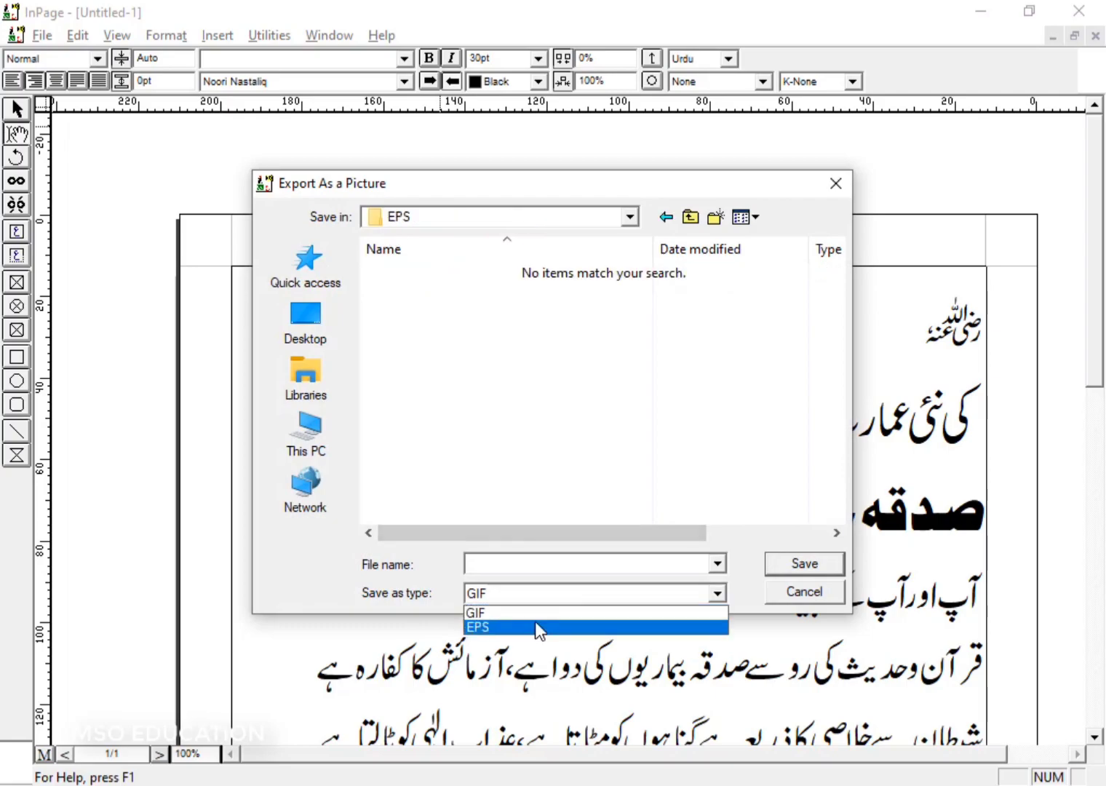
left_click(536, 625)
left_click(519, 566)
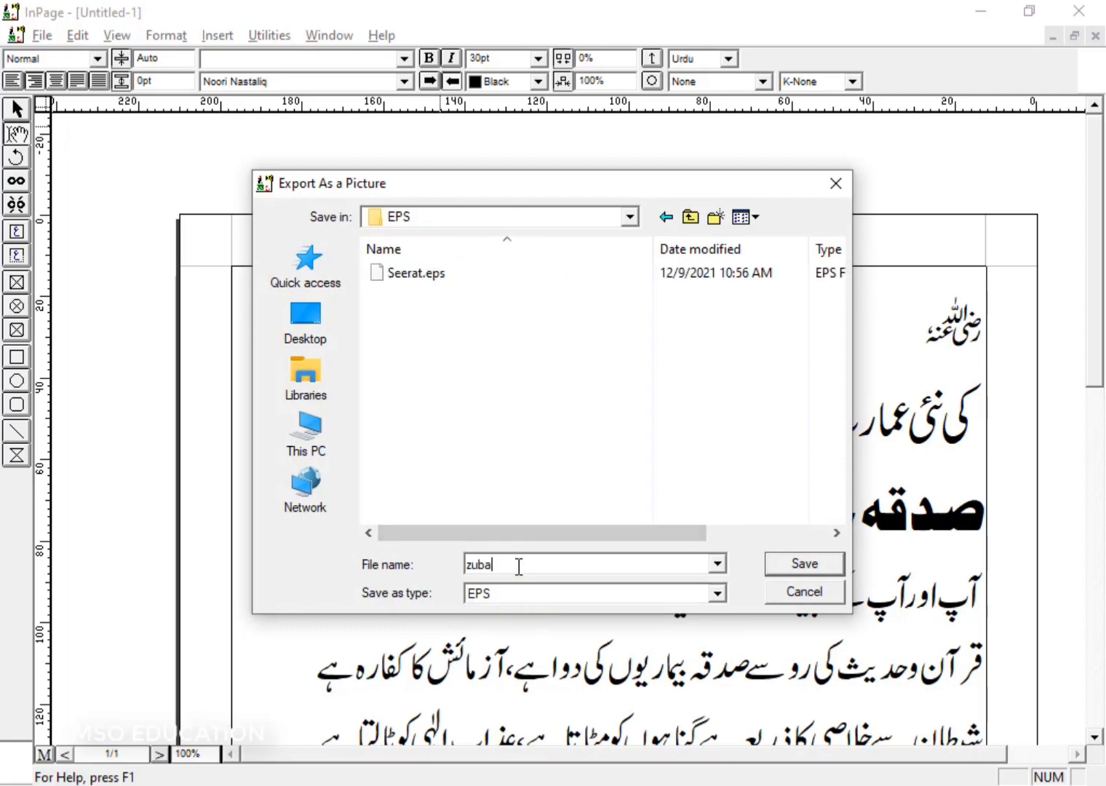
key("Return")
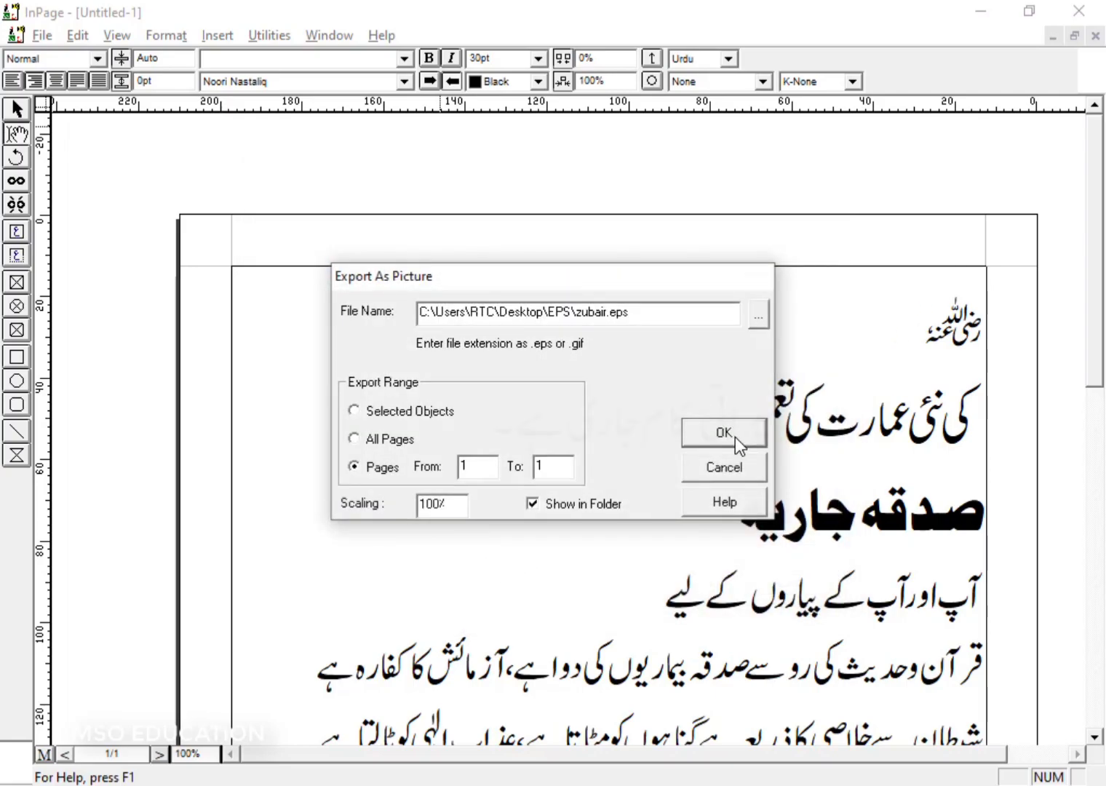
left_click(736, 436)
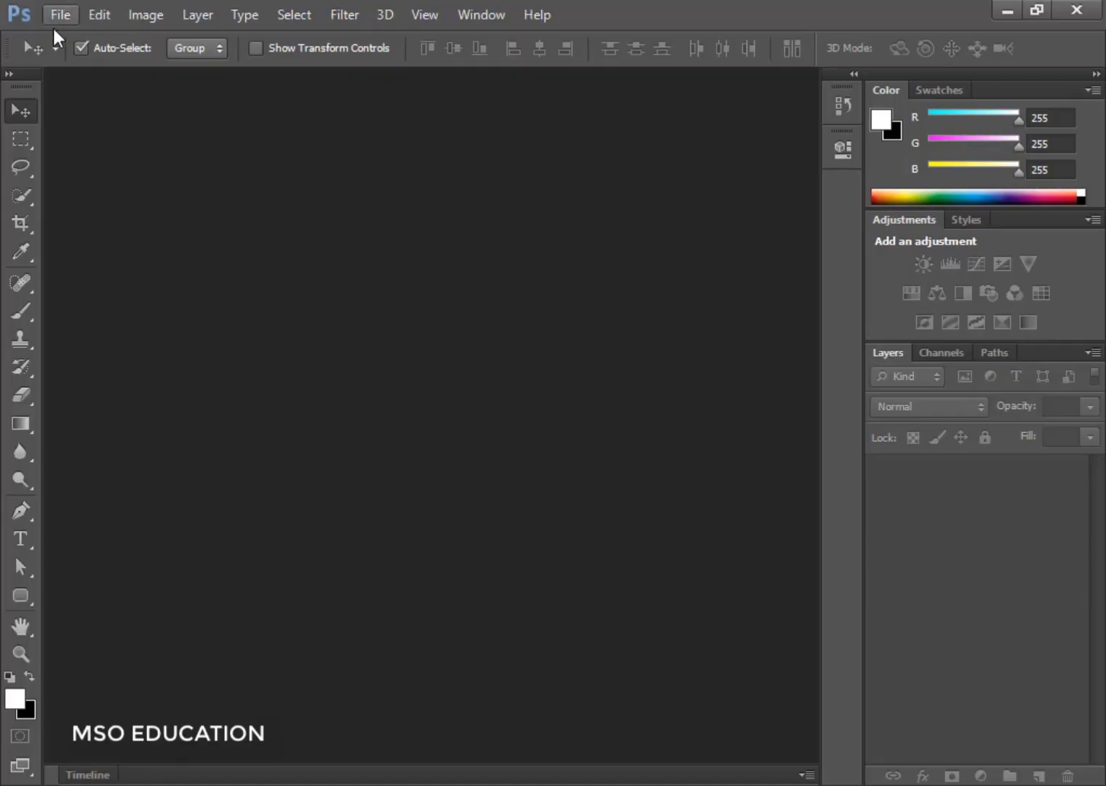
Step: In Photoshop, open the EPS text files together and rasterize zubair 02.eps at 300 pixels/inch
left_click(60, 16)
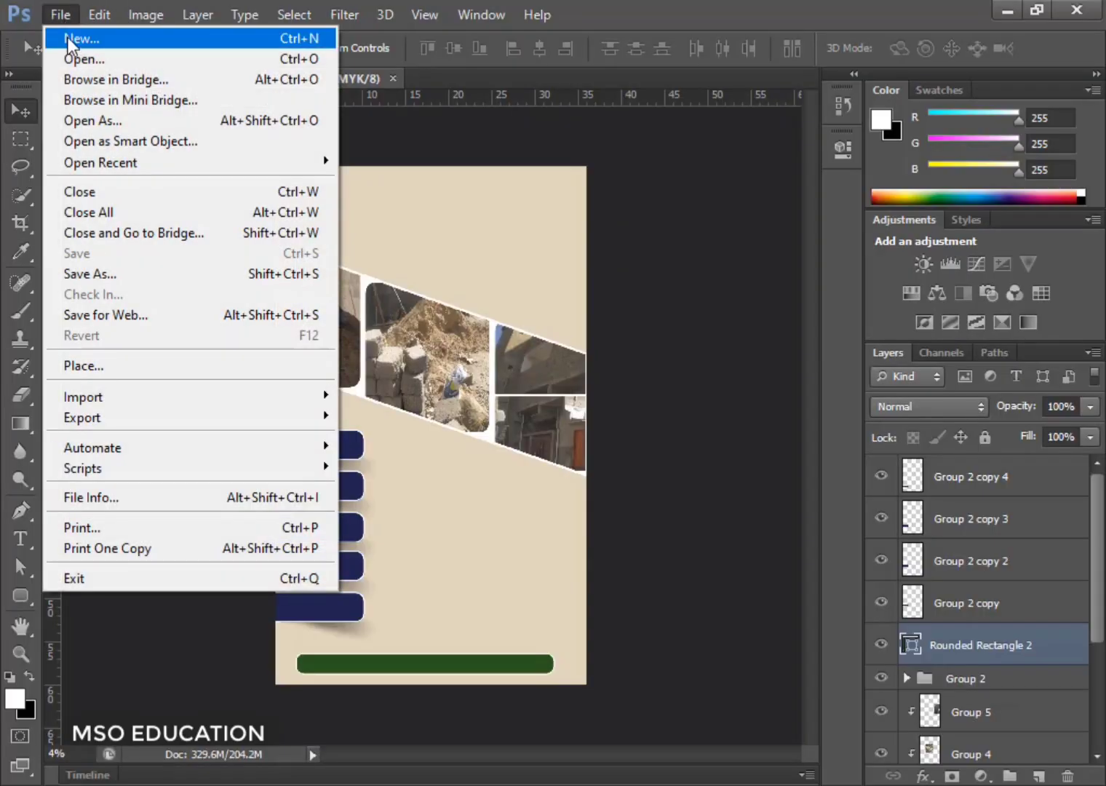
left_click(72, 60)
left_click(442, 249, "shift")
key("Return")
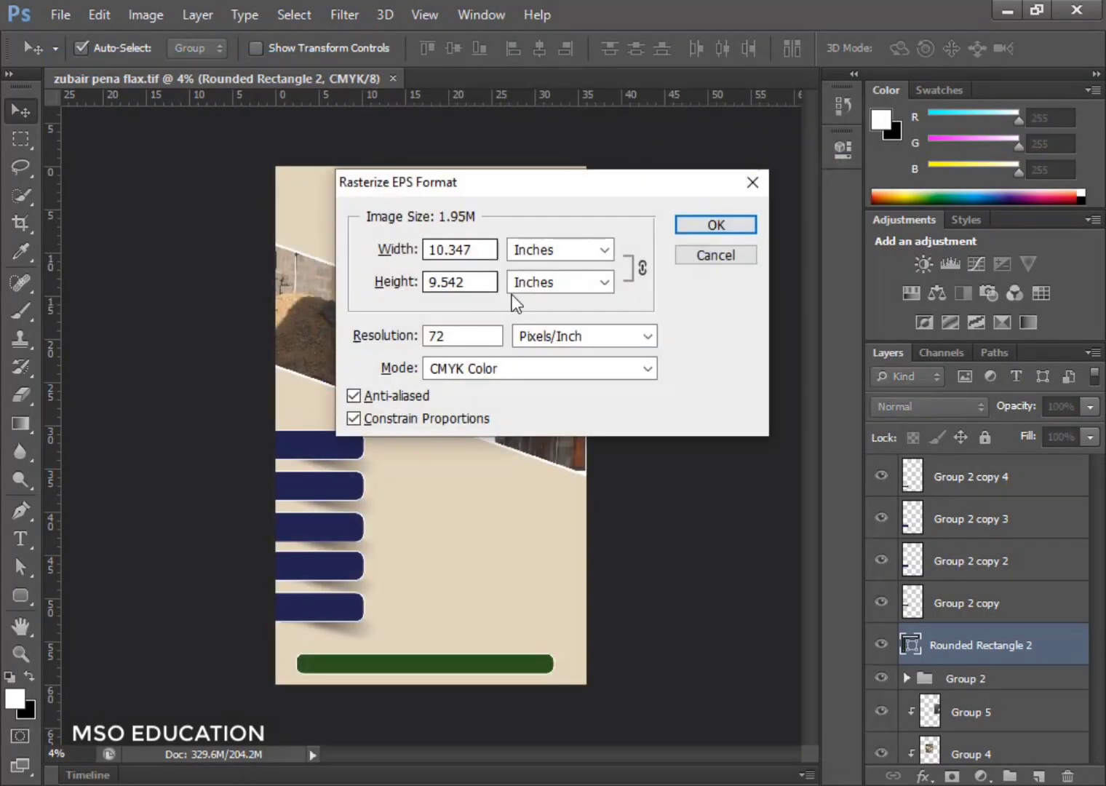
left_click_drag(395, 340, 278, 309)
type("300")
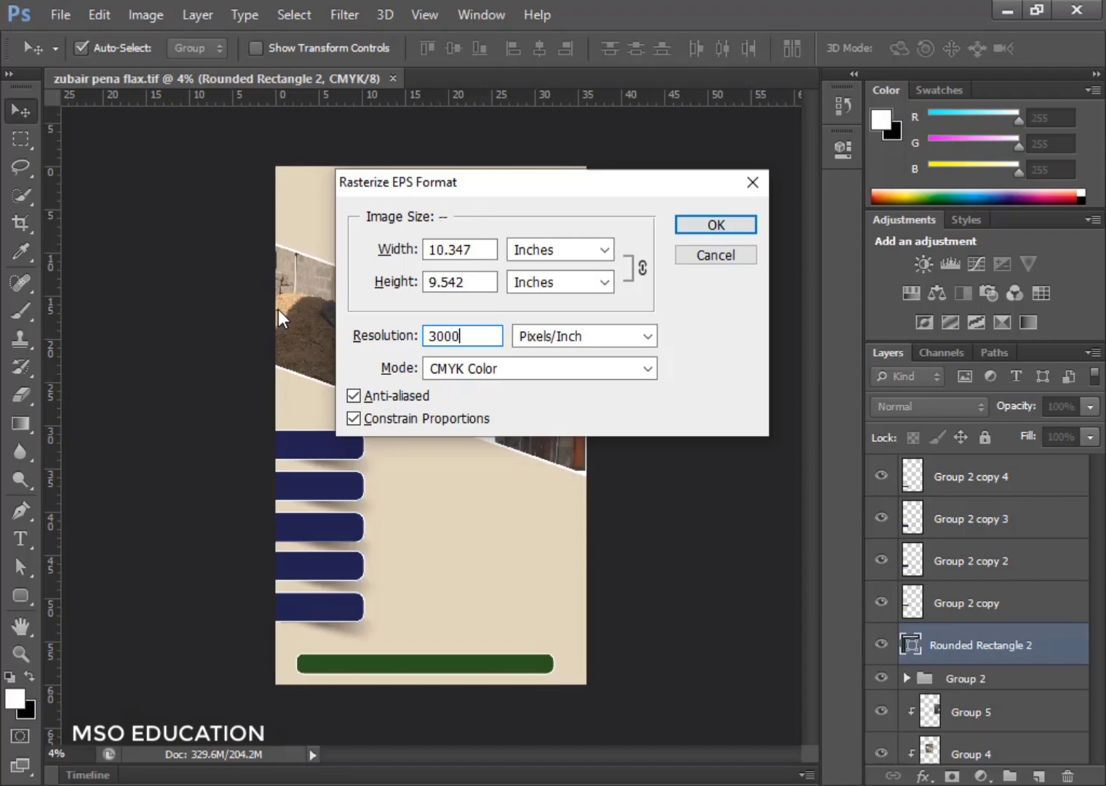
key("Return")
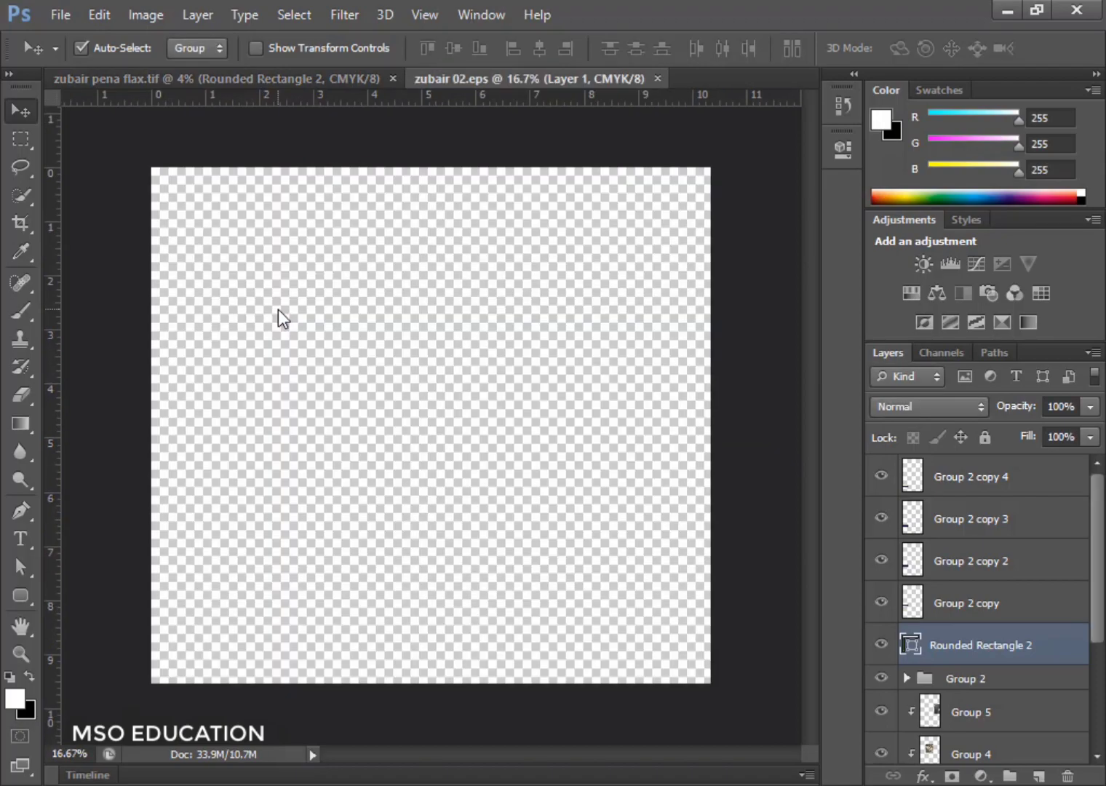
Step: Rasterize zubair.eps at a resolution of 300 pixels/inch
key("Tab")
key("Tab")
key("Tab")
key("Tab")
key("Tab")
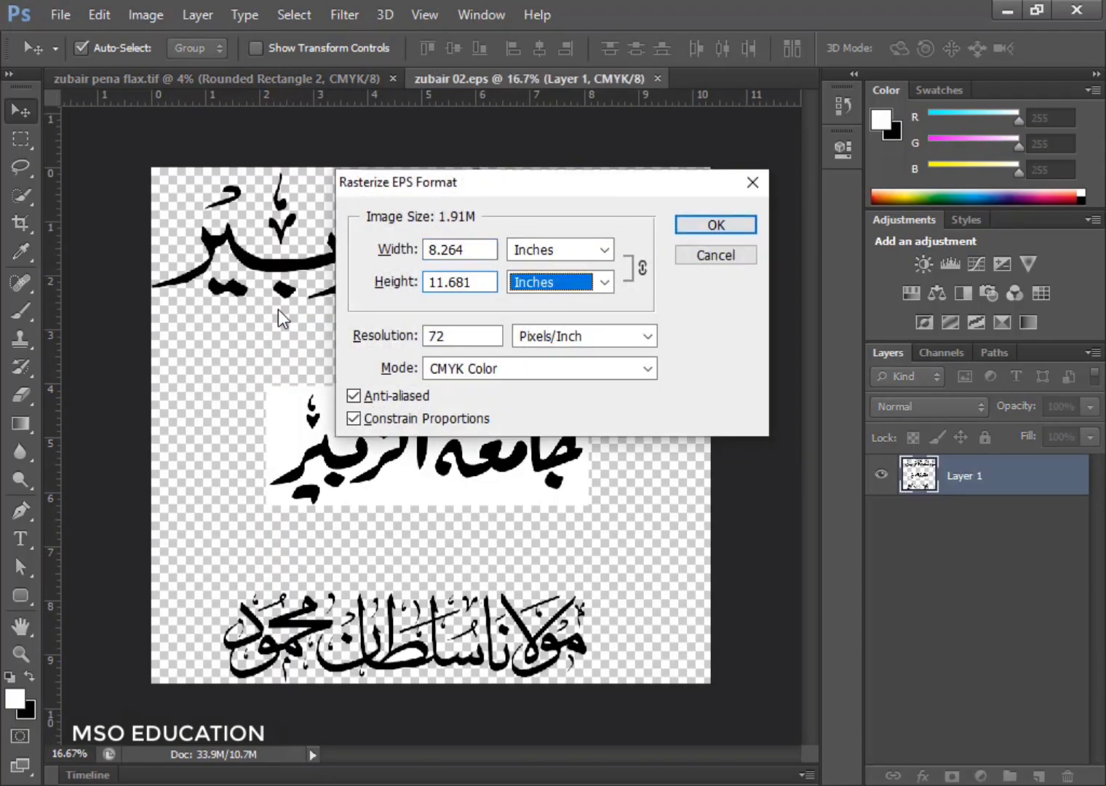
type("300")
key("Return")
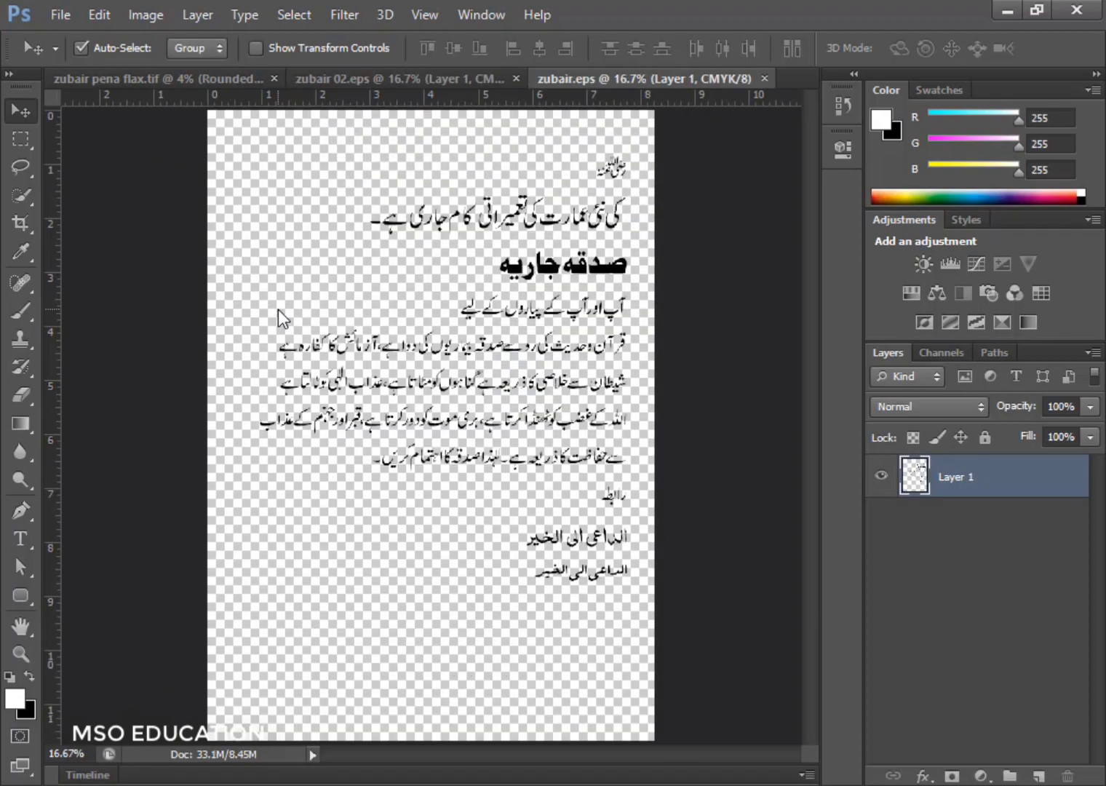
Step: Cut the four-line Urdu paragraph out of zubair.eps
key("ctrl+plus")
key("m")
left_click_drag(694, 314, 136, 513)
key("ctrl+x")
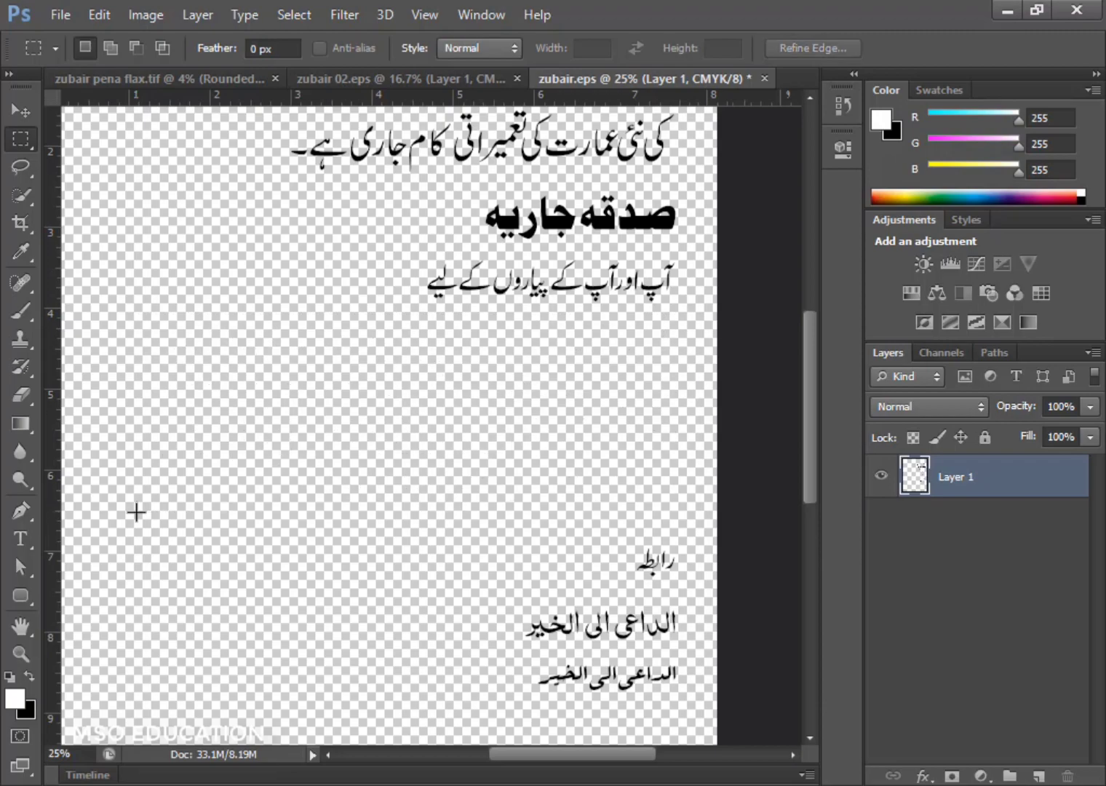
Step: Paste the four-line paragraph into the zubair pena flax.tif banner, enlarge it and place it beside the blue tabs, below the photos
key("ctrl+shift+Tab")
key("ctrl+shift+Tab")
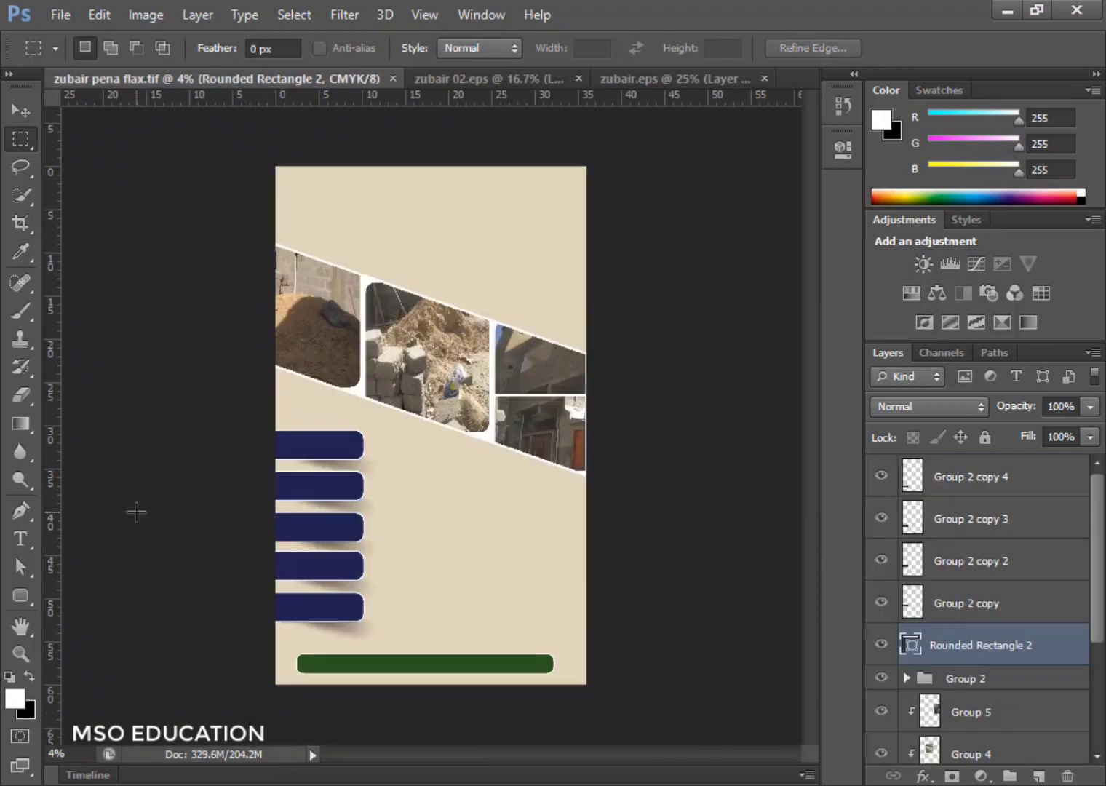
key("v")
left_click(547, 503)
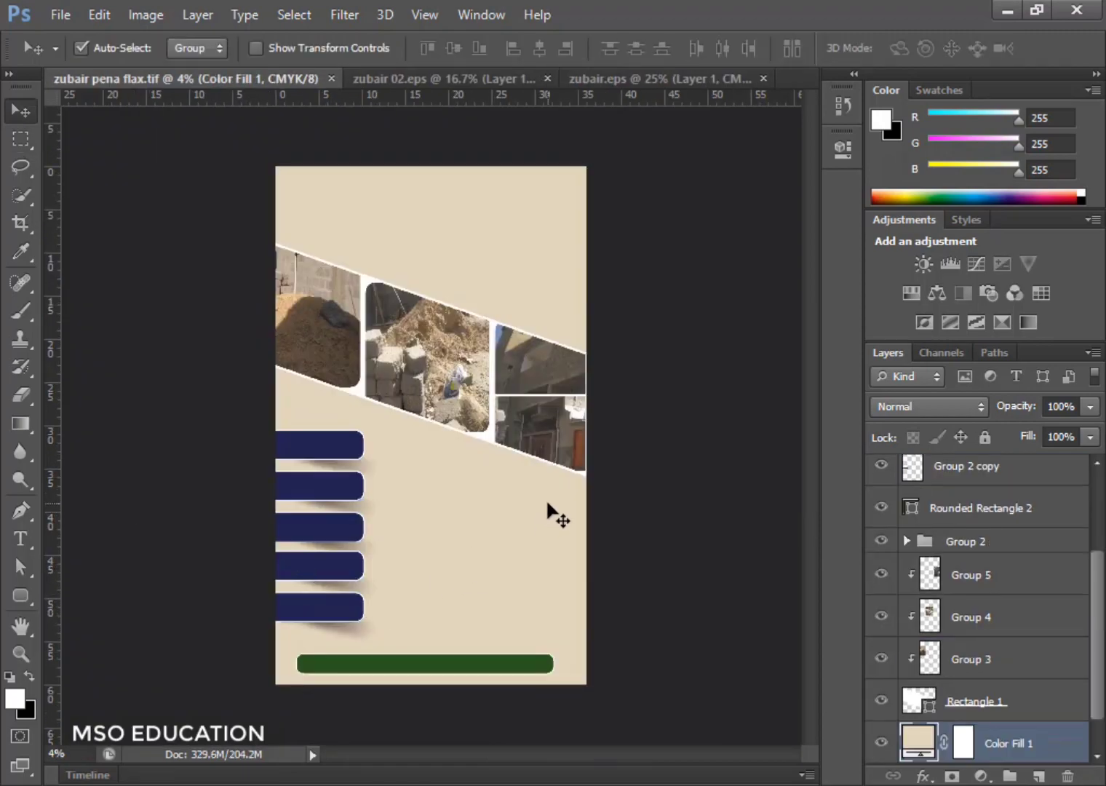
key("ctrl+v")
key("ctrl+t")
left_click_drag(406, 435, 422, 629)
left_click_drag(561, 557, 527, 533)
key("Return")
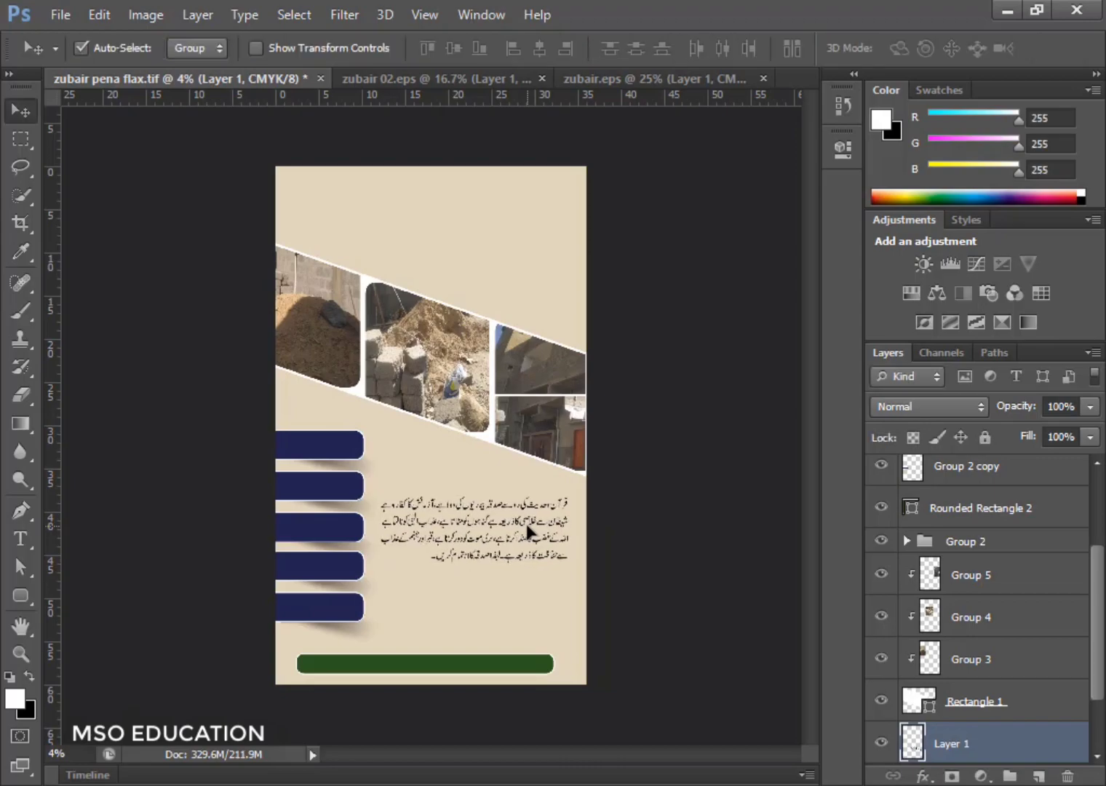
Step: Copy the bold heading صدقہ جاریہ from zubair.eps
left_click(651, 79)
key("m")
mouse_move(692, 180)
left_mouse_down()
mouse_move(511, 241)
mouse_move(394, 312)
left_mouse_up()
key("ctrl+d")
left_click_drag(694, 176, 453, 254)
Step: Paste the heading صدقہ جاریہ into the banner, enlarge it and place it above the photo strip
key("ctrl+shift+Tab")
key("ctrl+shift+Tab")
key("v")
left_click(463, 245)
key("ctrl+t")
key("Return")
key("ctrl+v")
key("ctrl+t")
key("ctrl+plus")
left_click_drag(451, 421, 579, 392)
left_click_drag(530, 422, 591, 219)
key("Return")
Step: Apply a Color Overlay in a slightly darker orange-red to the heading صدقہ جاریہ
double_click(907, 747)
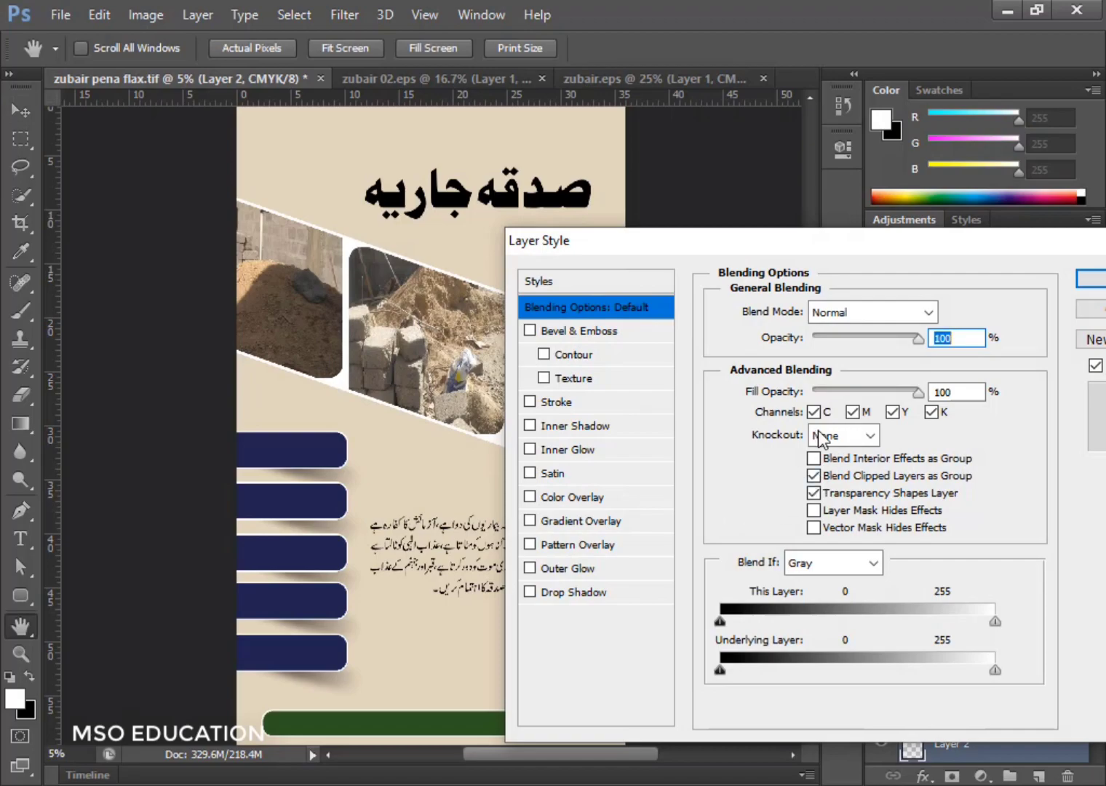
left_click(589, 498)
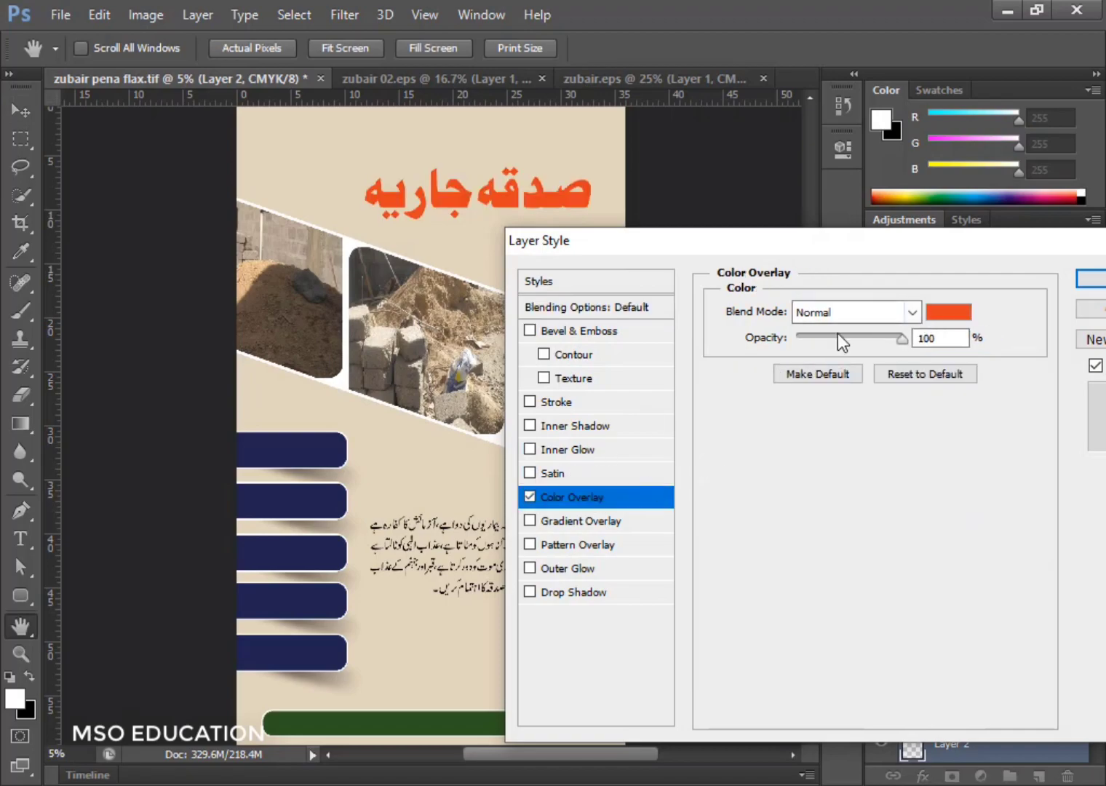
left_click(942, 313)
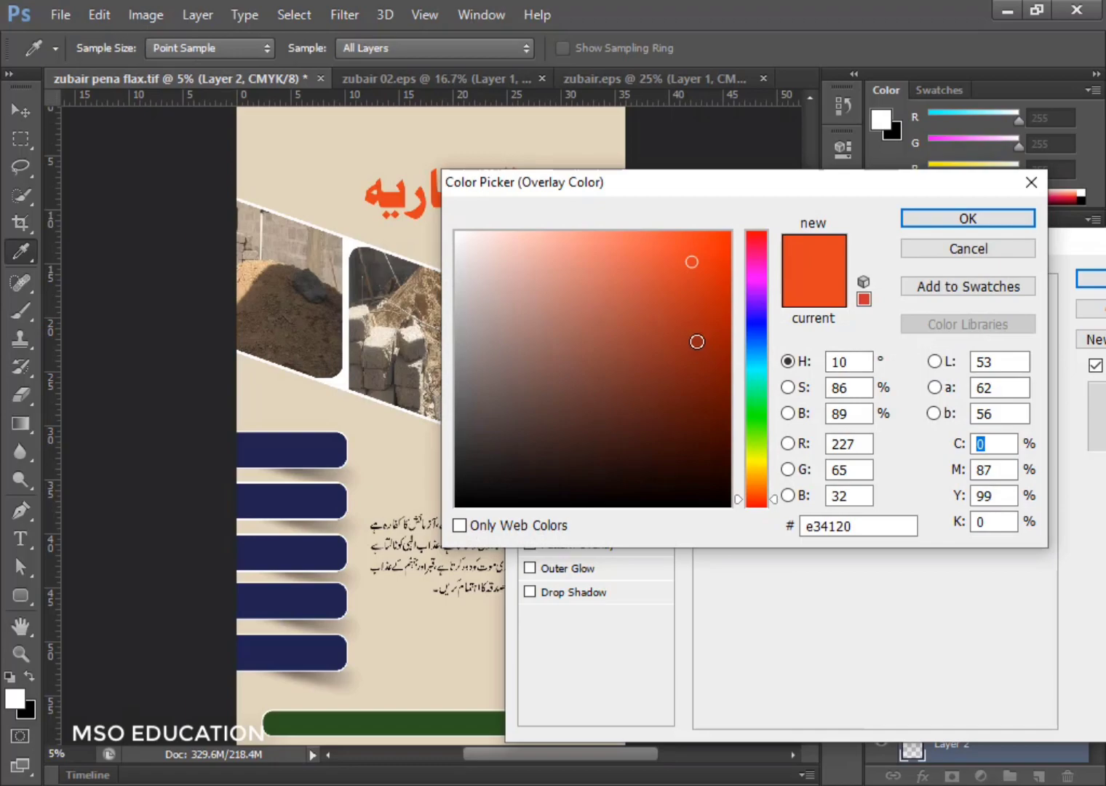
left_click(695, 334)
left_click(682, 312)
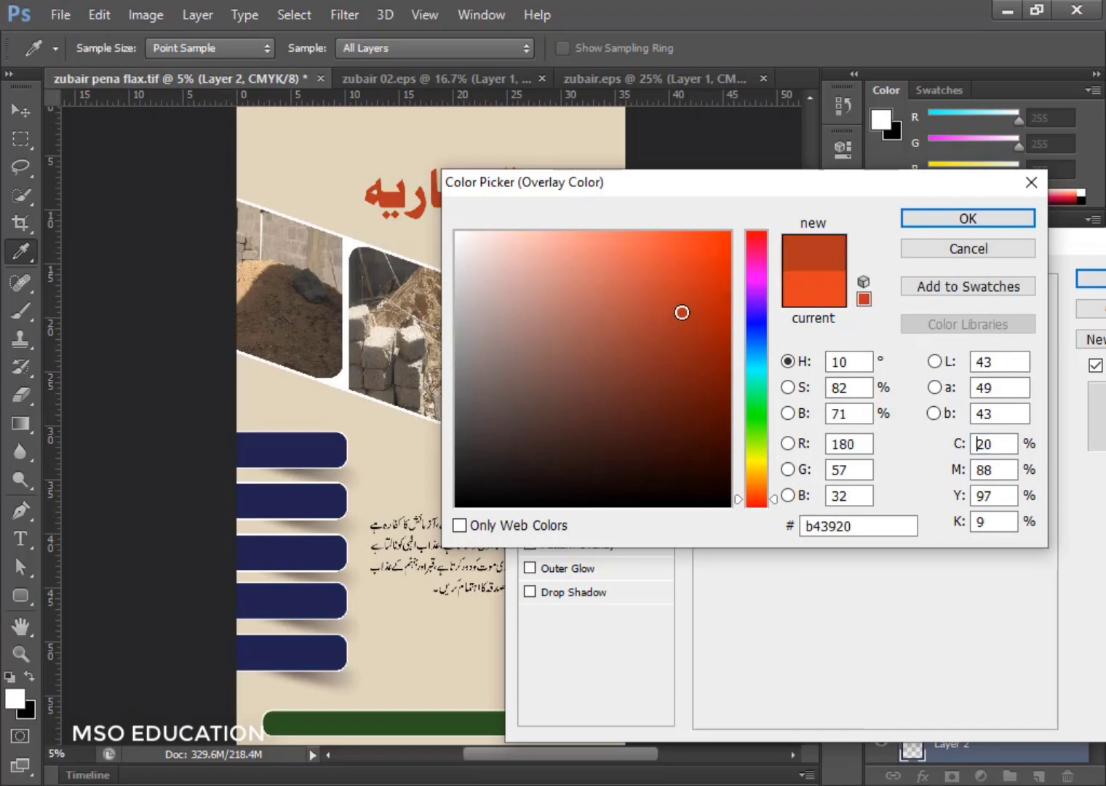
left_click(680, 290)
left_click(948, 220)
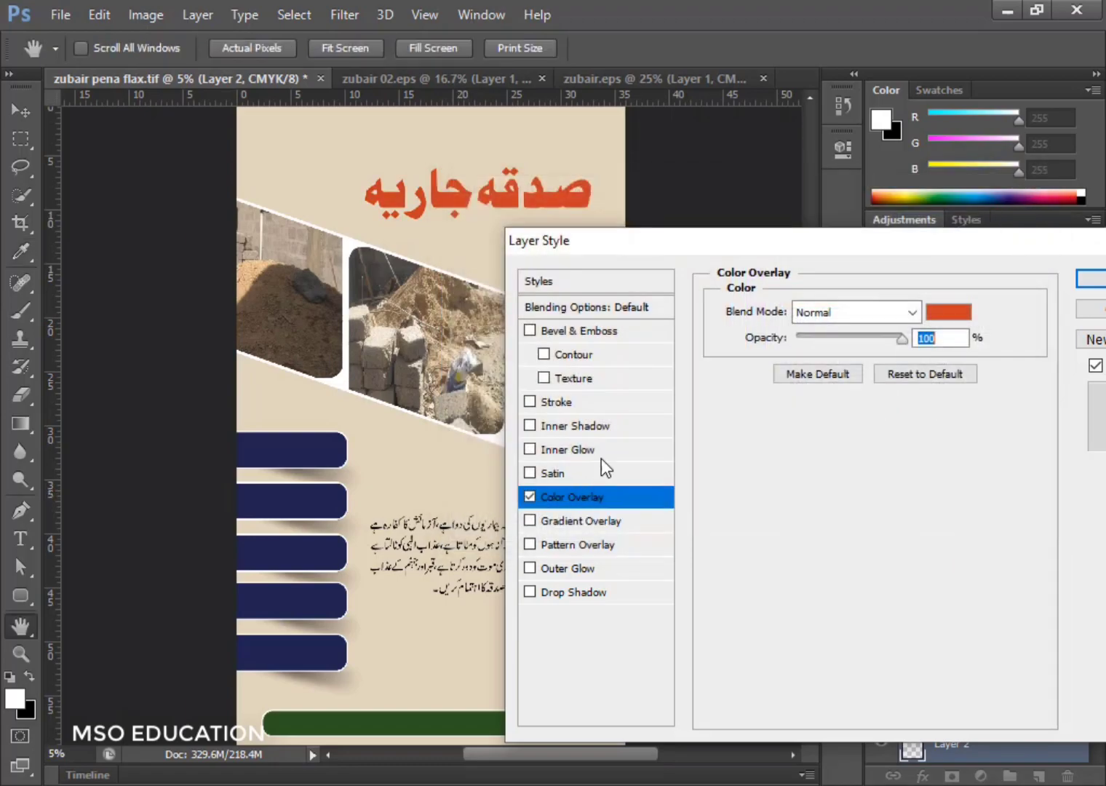
Step: Add a white Stroke to the heading with position Outside and blend mode Lighten
left_click(567, 405)
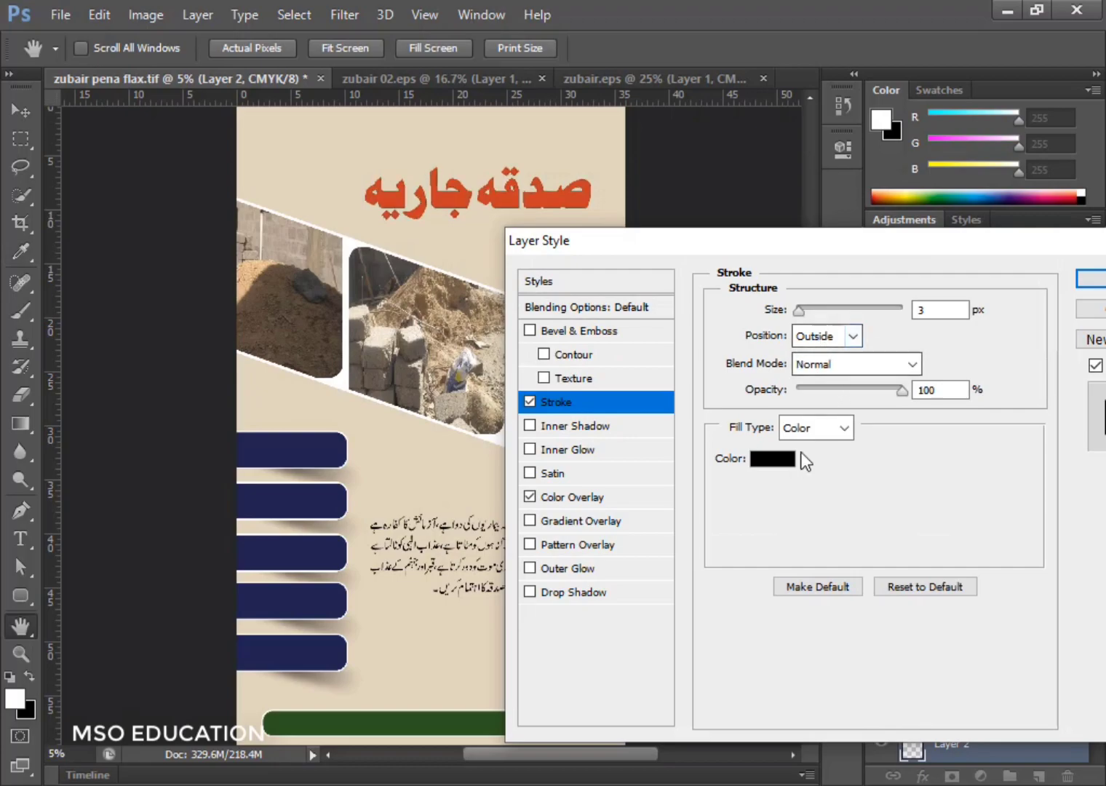
left_click(842, 338)
left_click(852, 357)
left_click(839, 365)
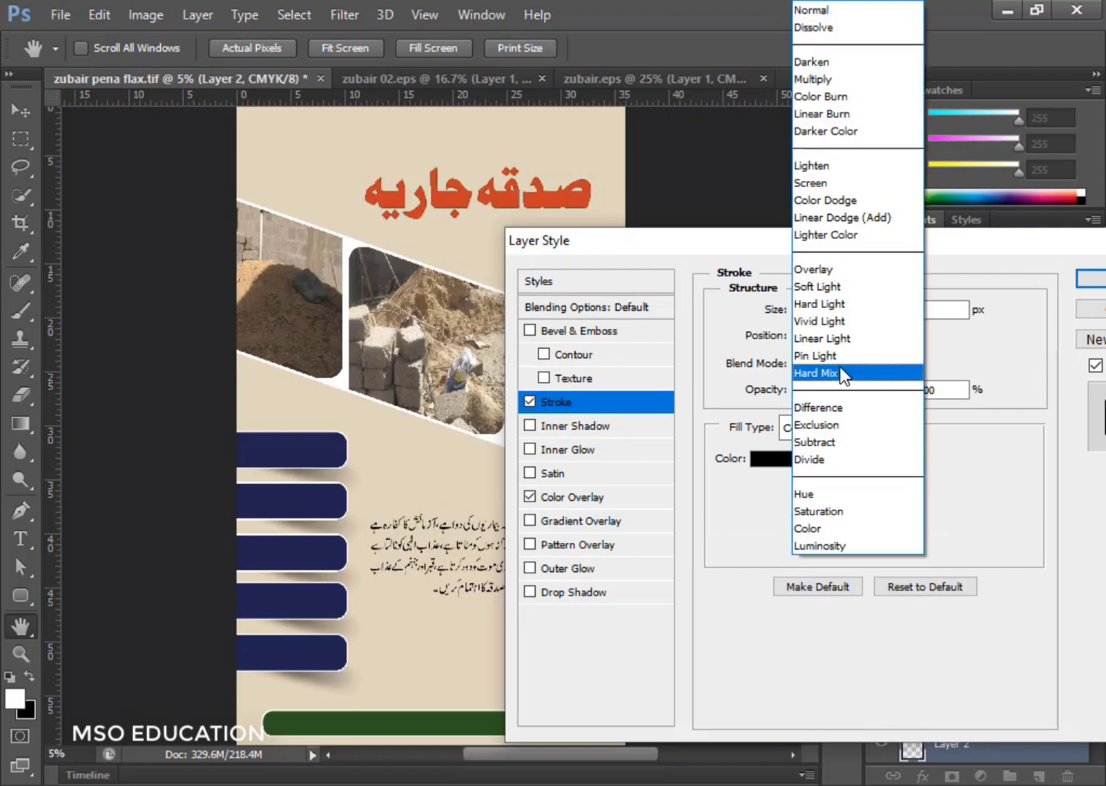
left_click(811, 165)
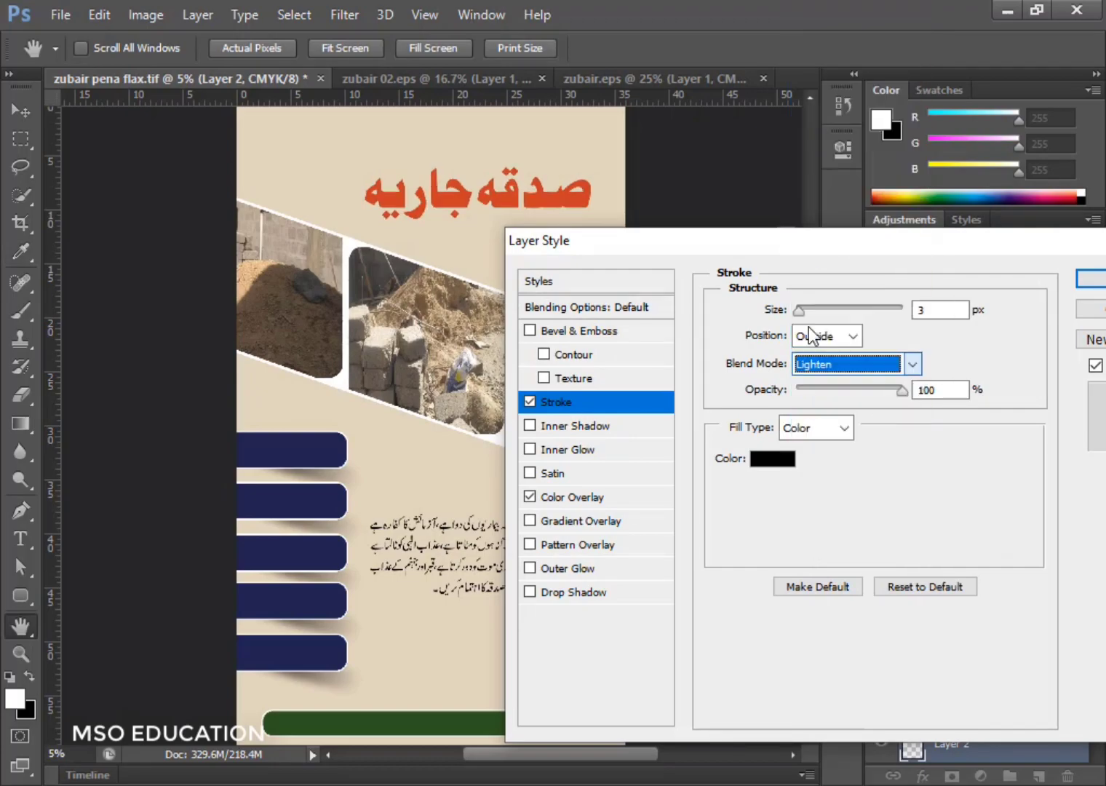
left_click(784, 459)
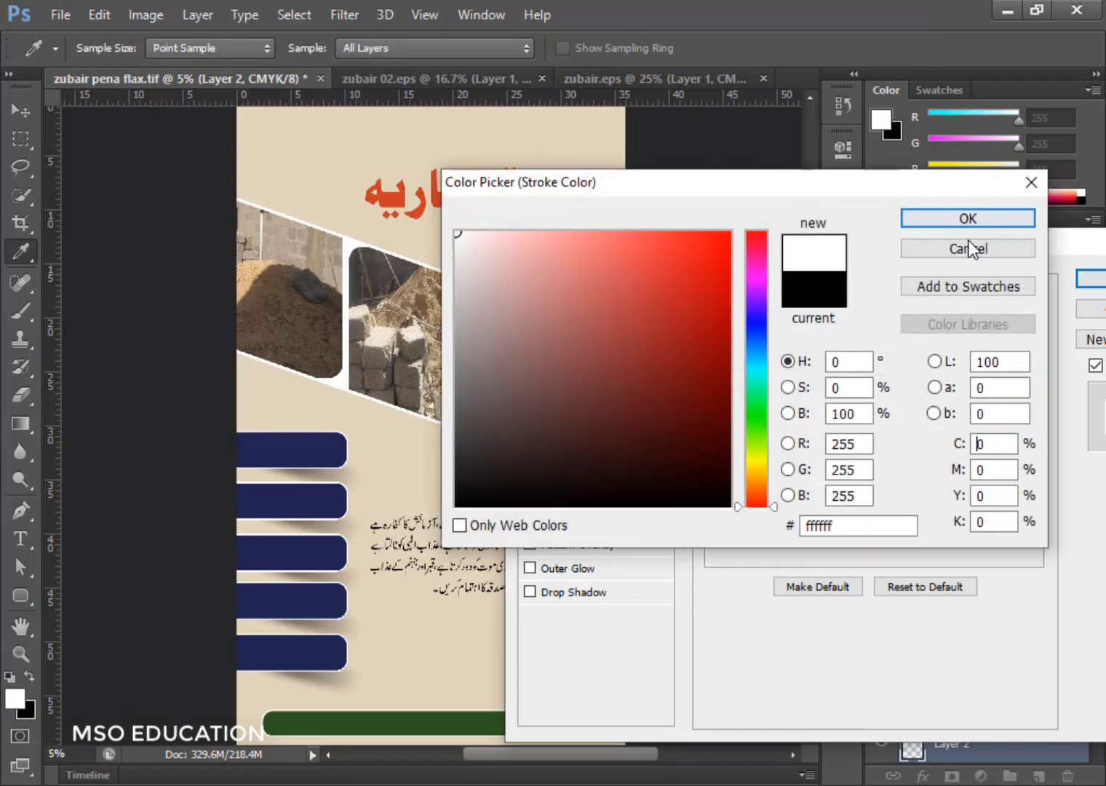
left_click(970, 248)
left_click(786, 462)
left_click_drag(640, 408, 456, 231)
left_click(988, 220)
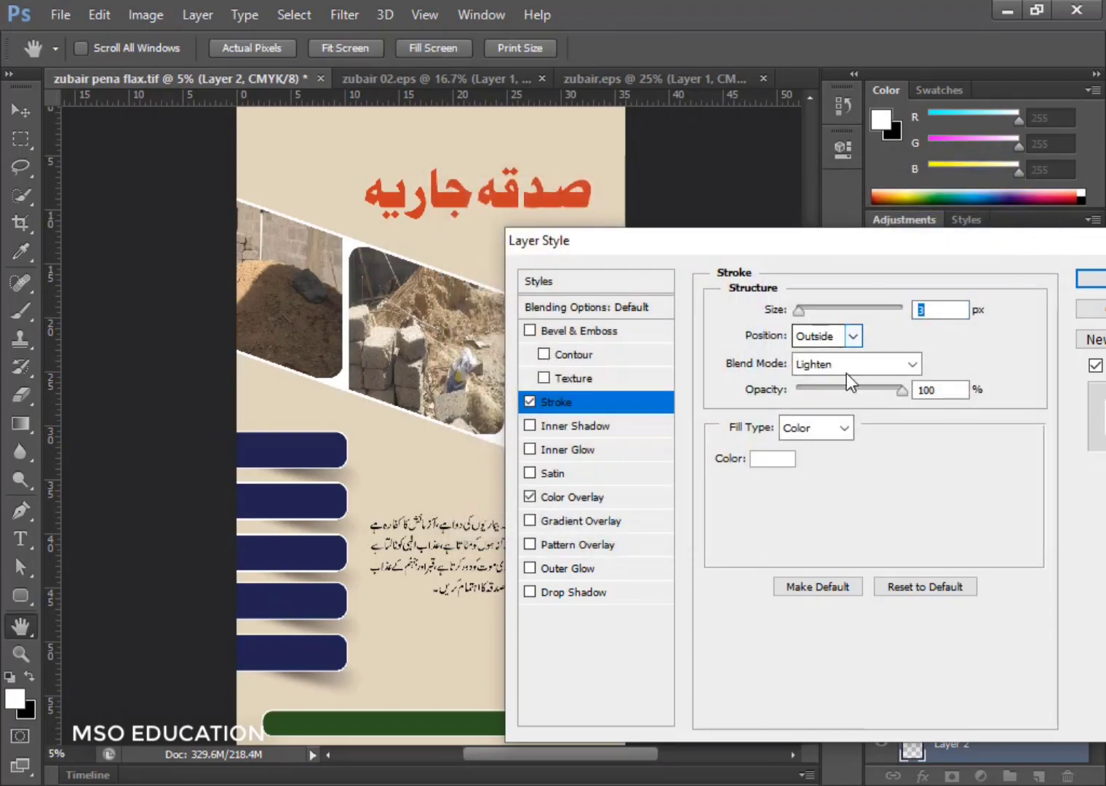
left_click(844, 375)
key("Escape")
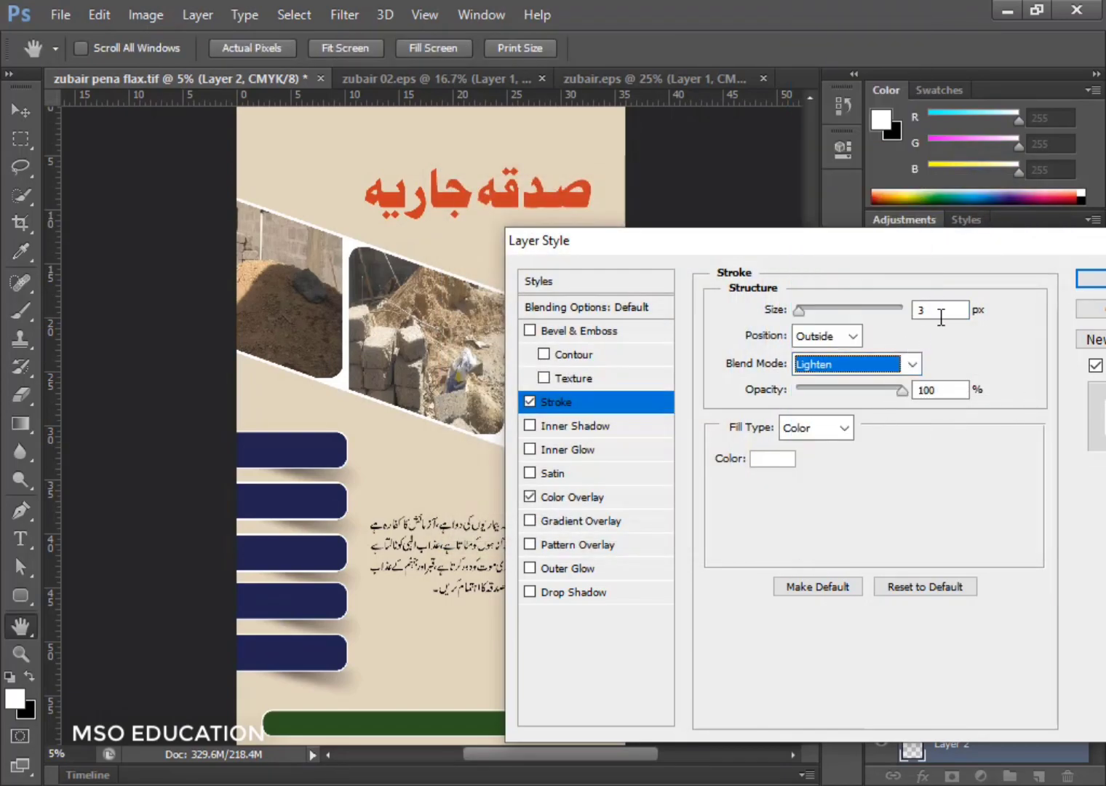
Step: Set the heading's stroke size to 20 px, apply the layer style and save the banner
left_click(940, 312)
type("10")
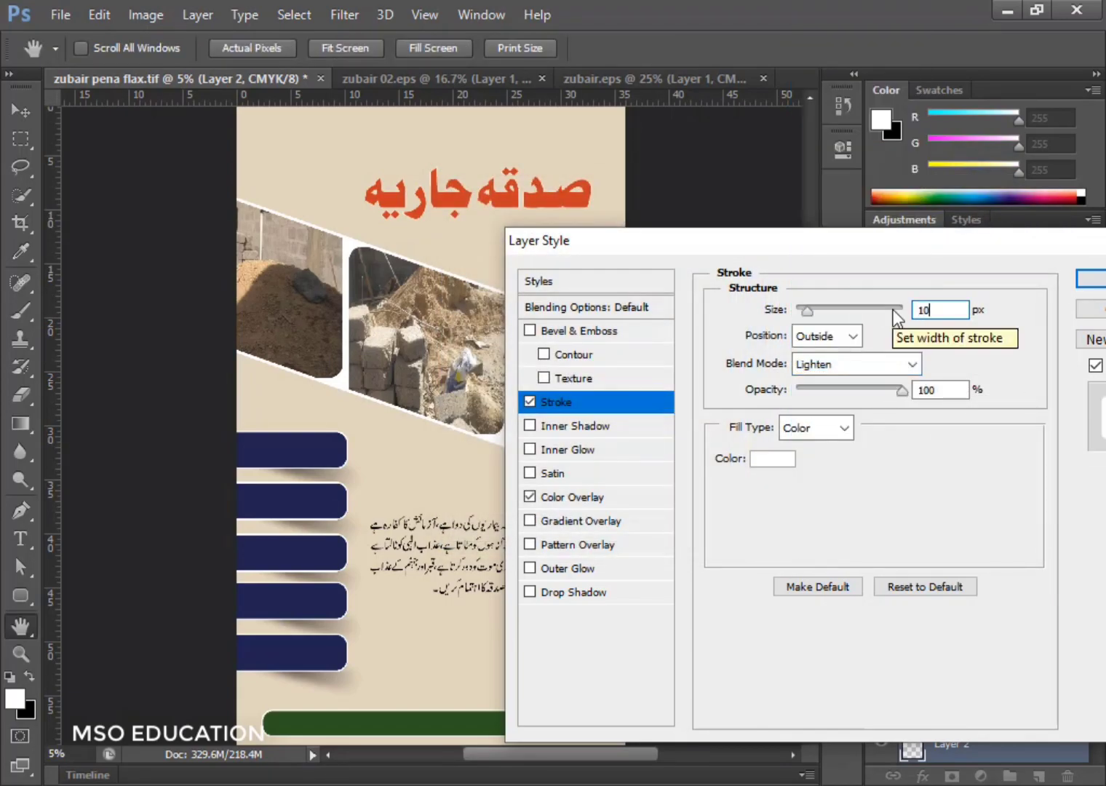
left_click_drag(963, 311, 907, 313)
type("20")
key("Return")
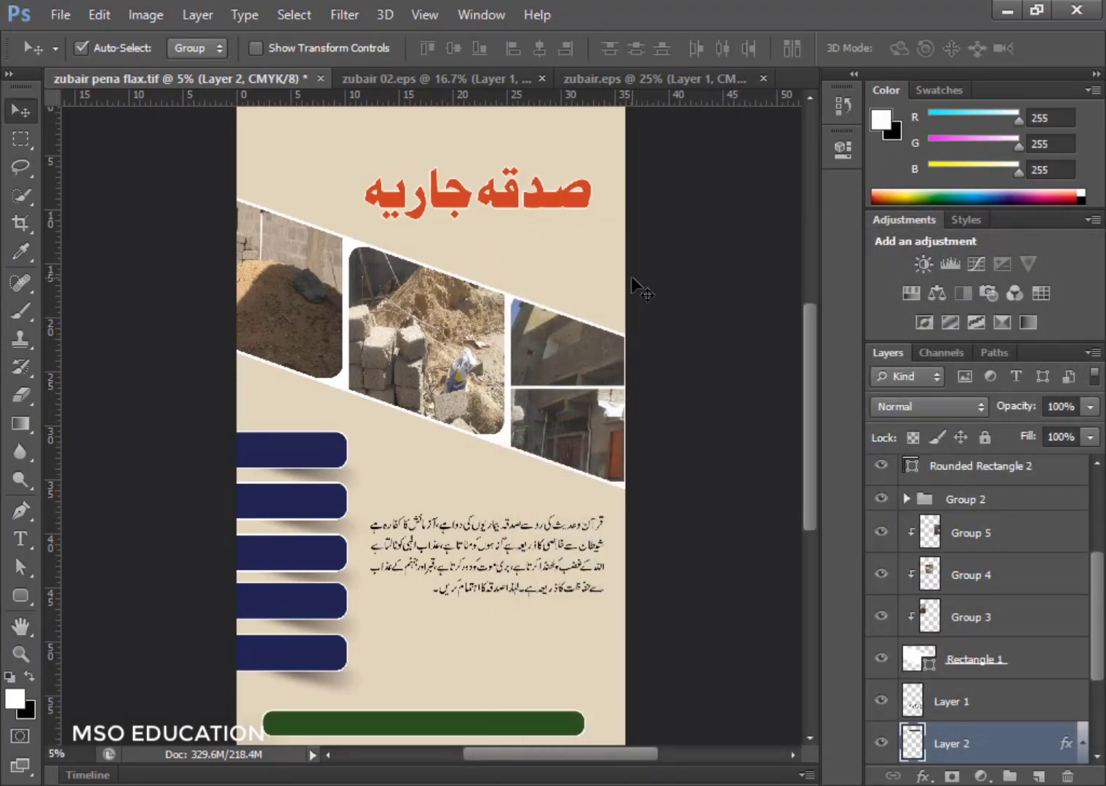
key("ctrl+s")
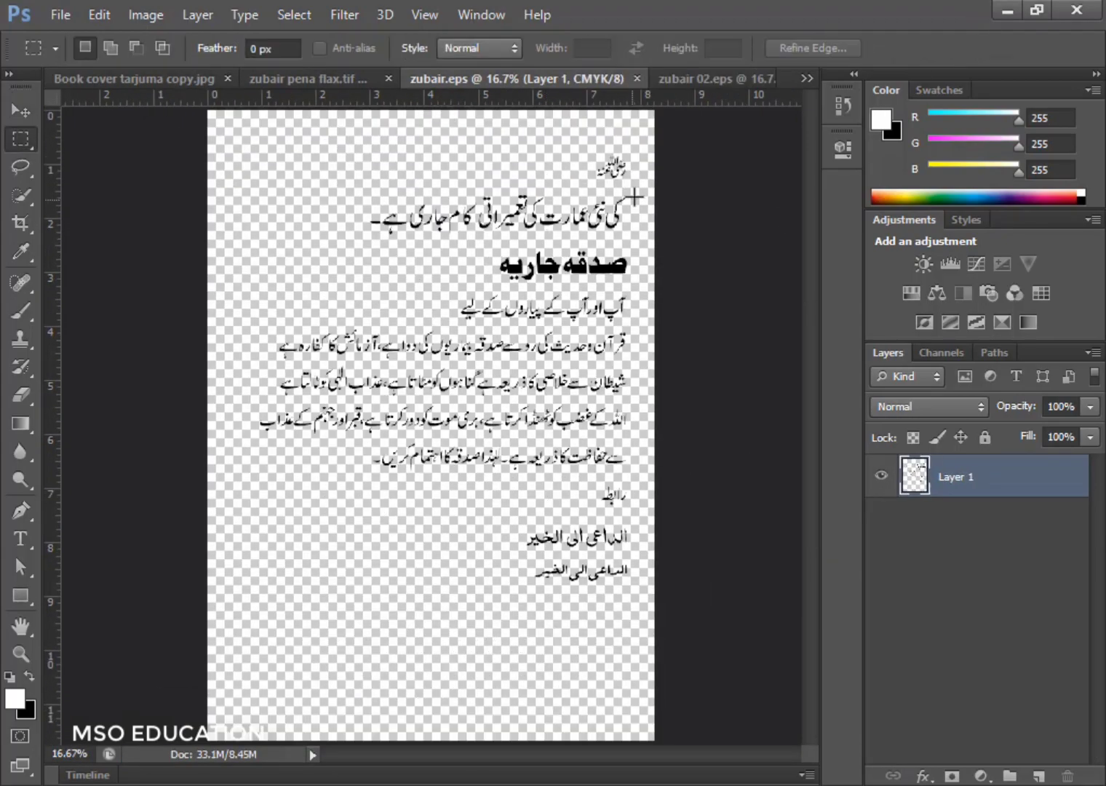
Step: Bring the line آپ اور آپ کے پیاروں کے لیے from zubair.eps into the banner, enlarged beneath the orange-red heading
left_click_drag(629, 291, 432, 315)
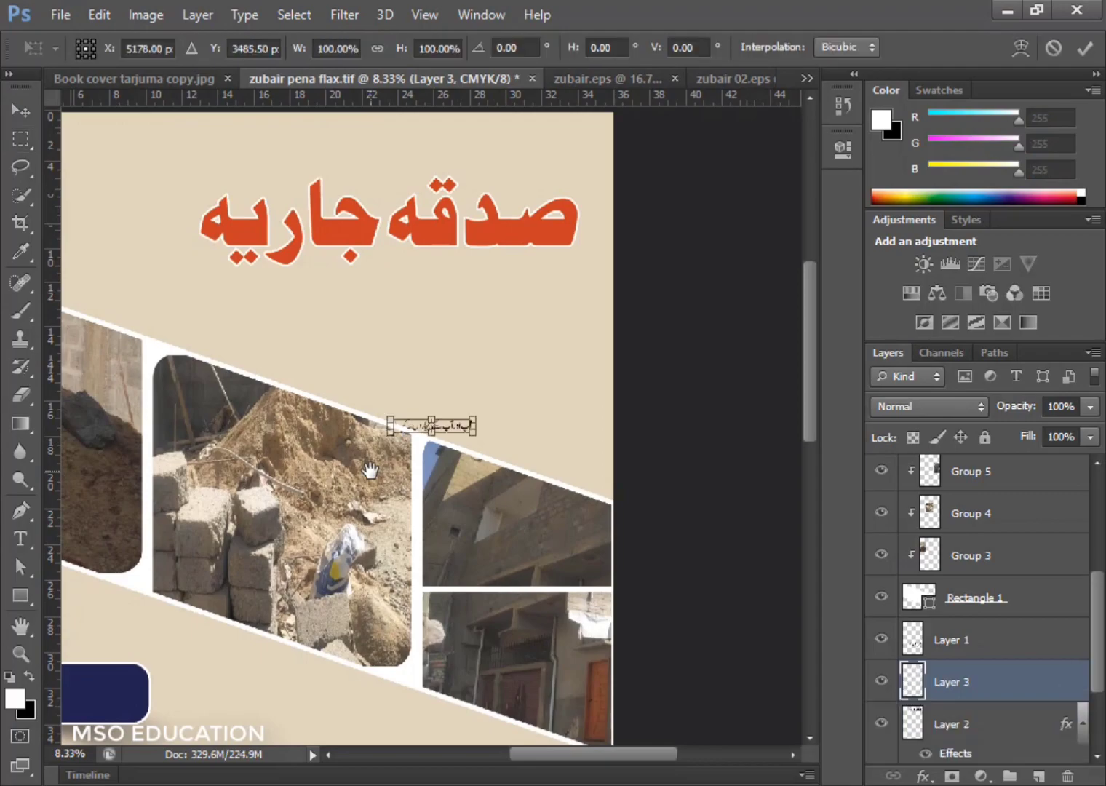
mouse_move(408, 429)
left_mouse_down()
mouse_move(426, 322)
mouse_move(477, 317)
left_mouse_up()
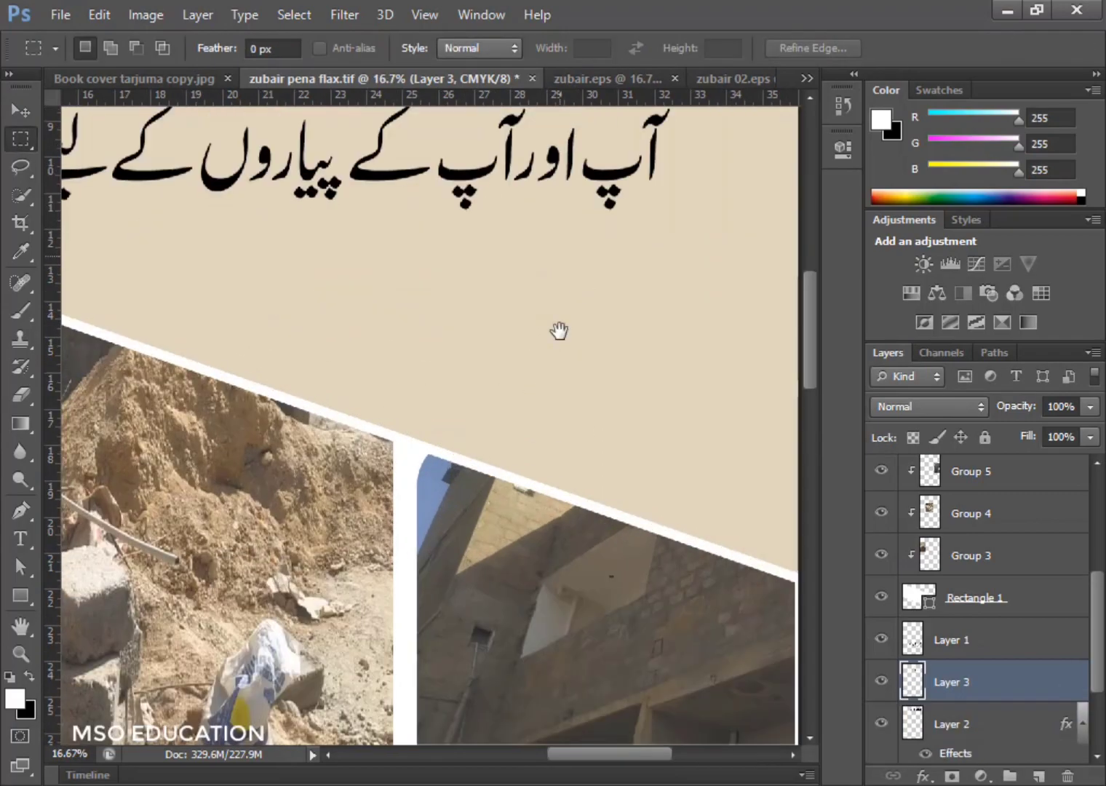
key("ctrl+minus")
key("v")
key("ctrl+minus")
Step: Select the heading and its subheading together, scale them down slightly and move them lower, just above the photos
left_click(457, 366, "shift")
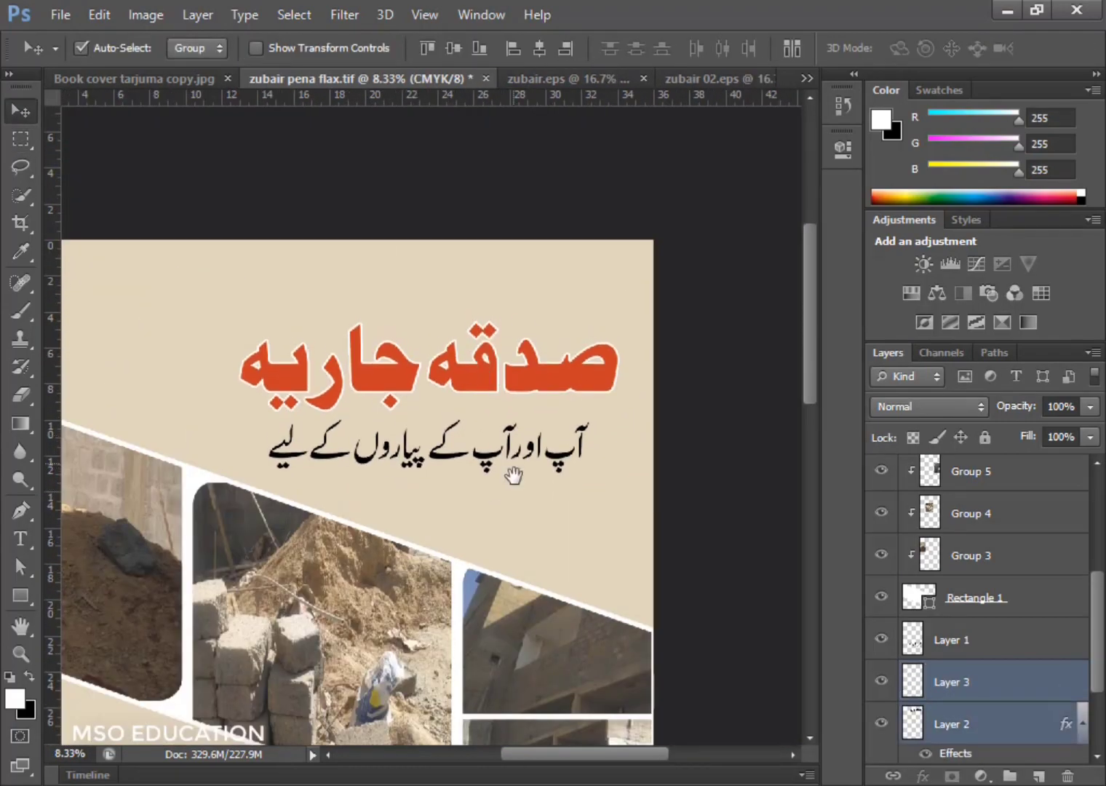
key("ctrl+minus")
key("ctrl+t")
left_click_drag(300, 289, 331, 320)
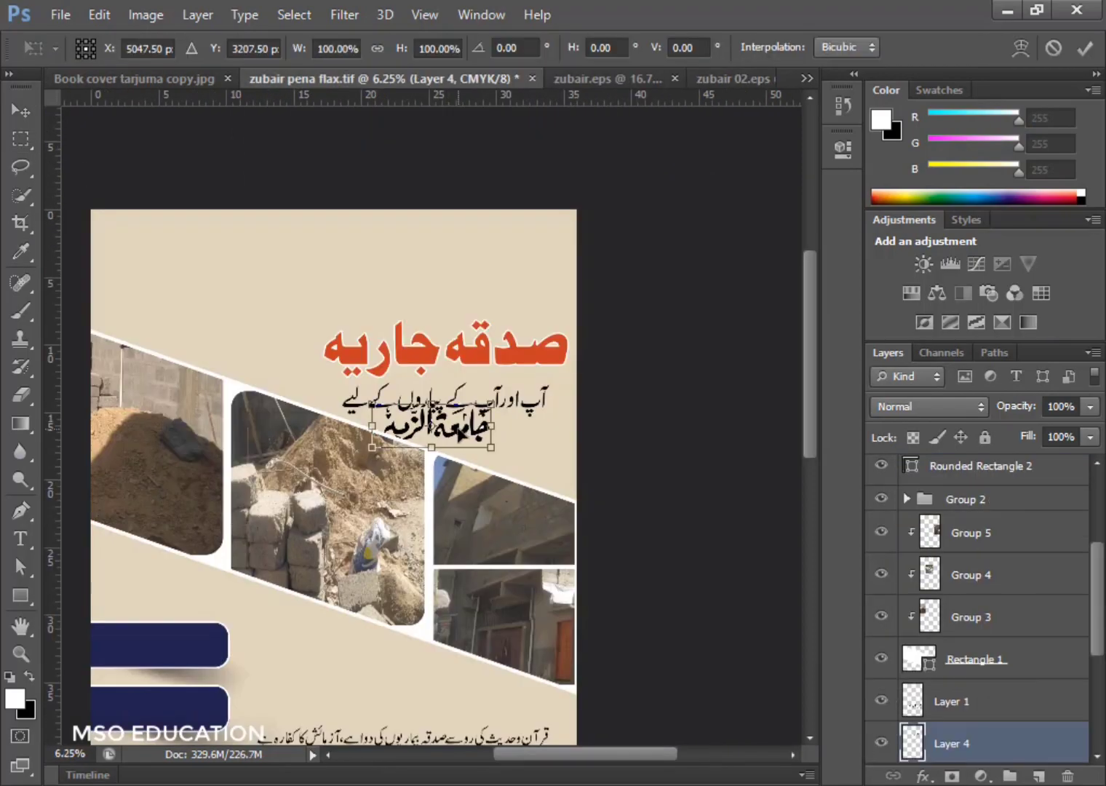
Step: Place the title جامعۃ الزبیر above the heading, enlarged to about 13 inches wide, and save the banner
left_click_drag(432, 444, 408, 247)
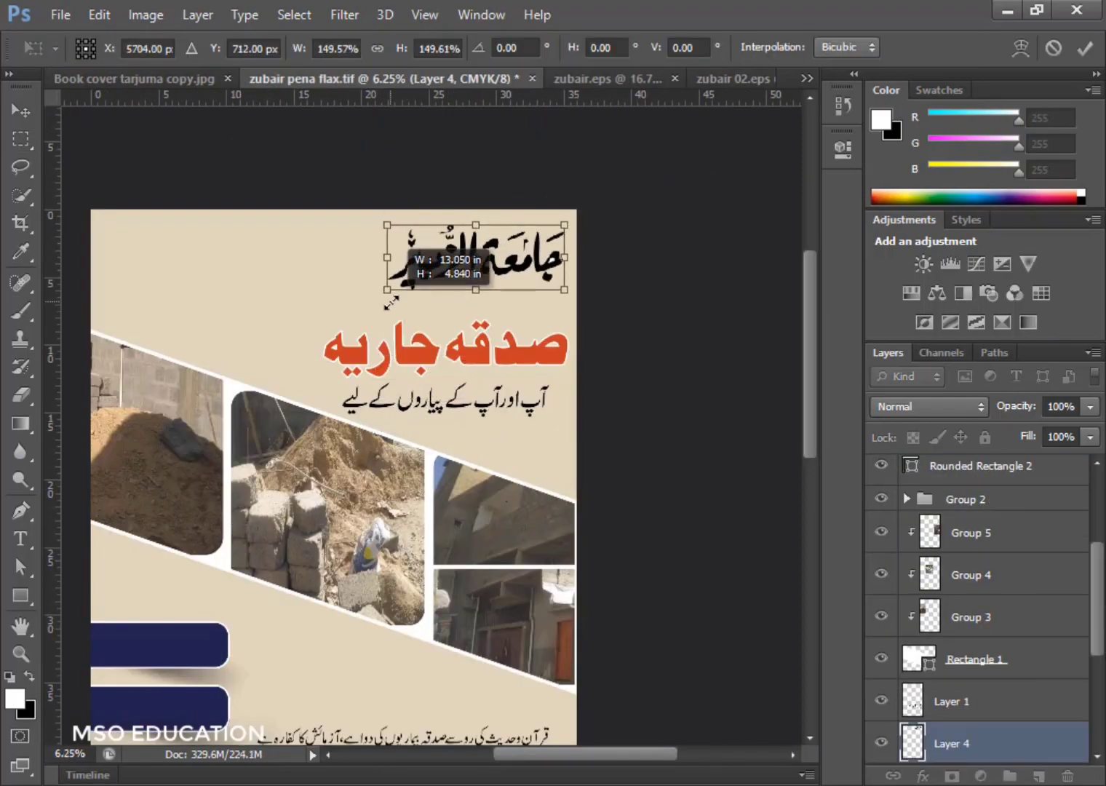
key("Return")
key("ctrl+s")
Step: Cut the line about the new building's construction from zubair.eps and place it in the banner beside the جامعۃ الزبیر title
left_click_drag(354, 191, 633, 237)
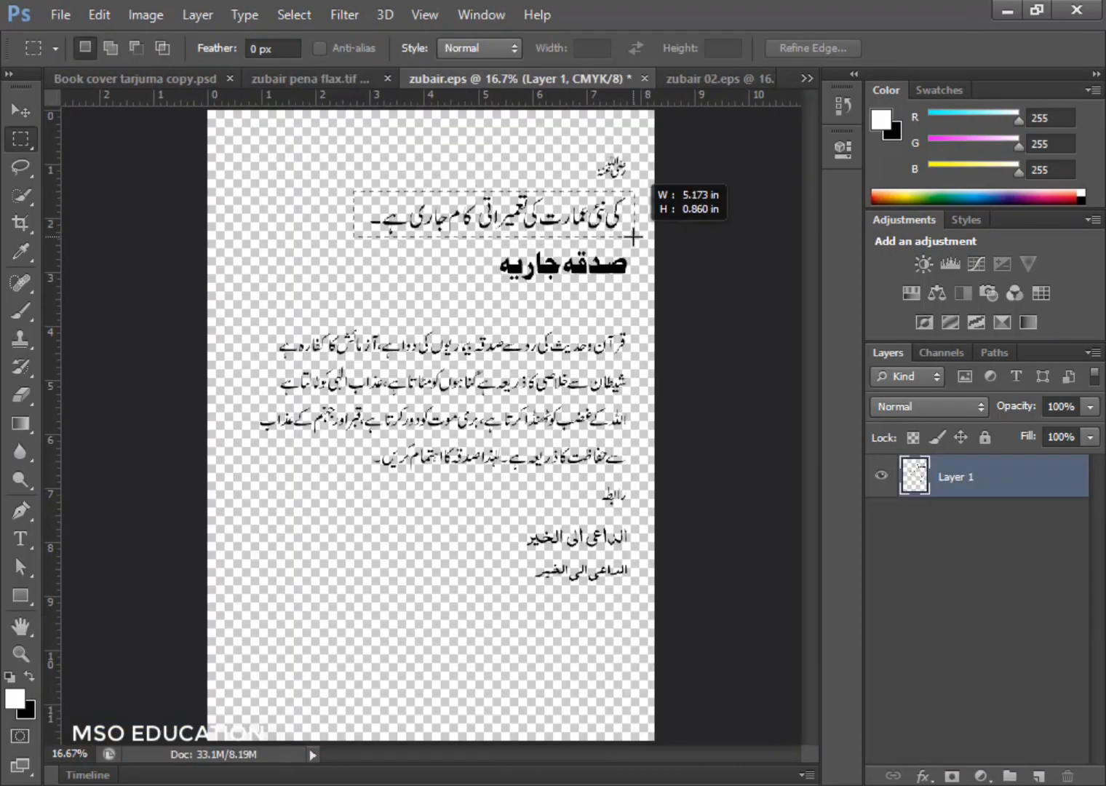
key("ctrl+x")
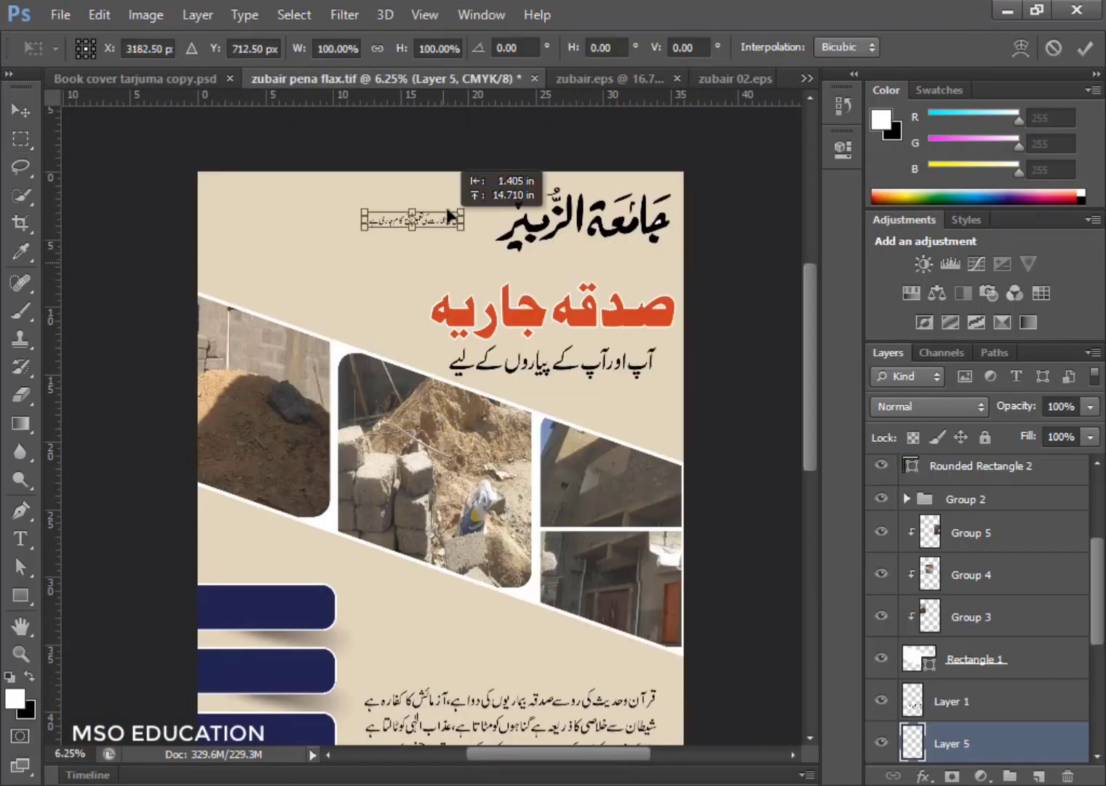
left_click_drag(509, 218, 440, 244)
key("Return")
Step: Lock the beige Color Fill 1 layer and move the four-line paragraph slightly down
left_click(985, 437)
left_click_drag(494, 625, 521, 384)
left_click(529, 540)
left_click(563, 541)
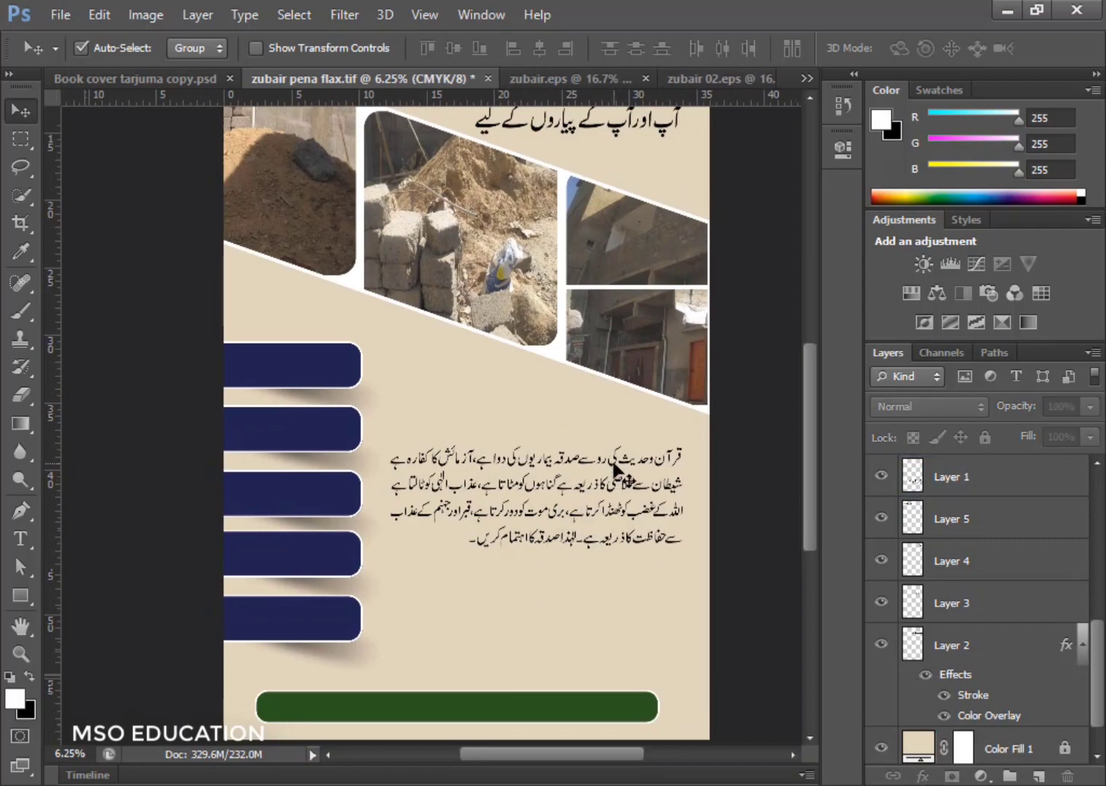
left_click_drag(616, 460, 616, 473)
scroll(563, 600, "up", 3)
scroll(563, 600, "down", 3)
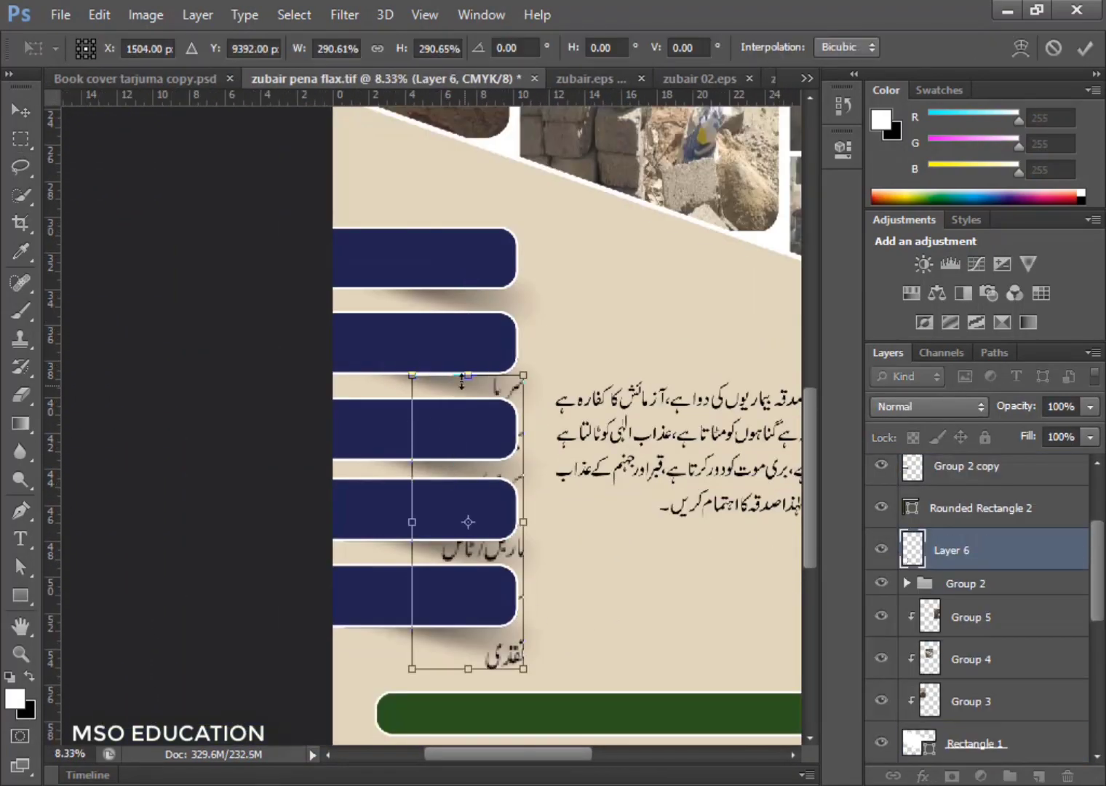
Step: Position the Urdu building materials list over the dark blue tabs and give it a white ffffff Color Overlay
left_click_drag(419, 399, 400, 291)
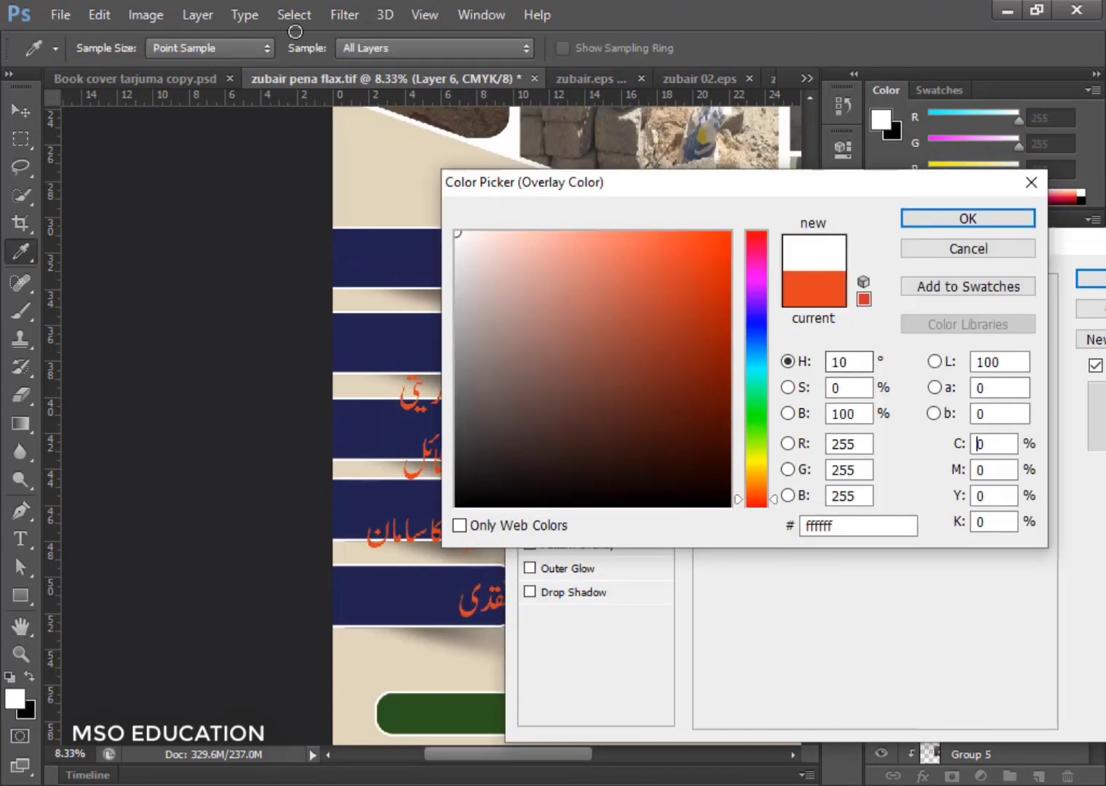
key("Return")
key("Return")
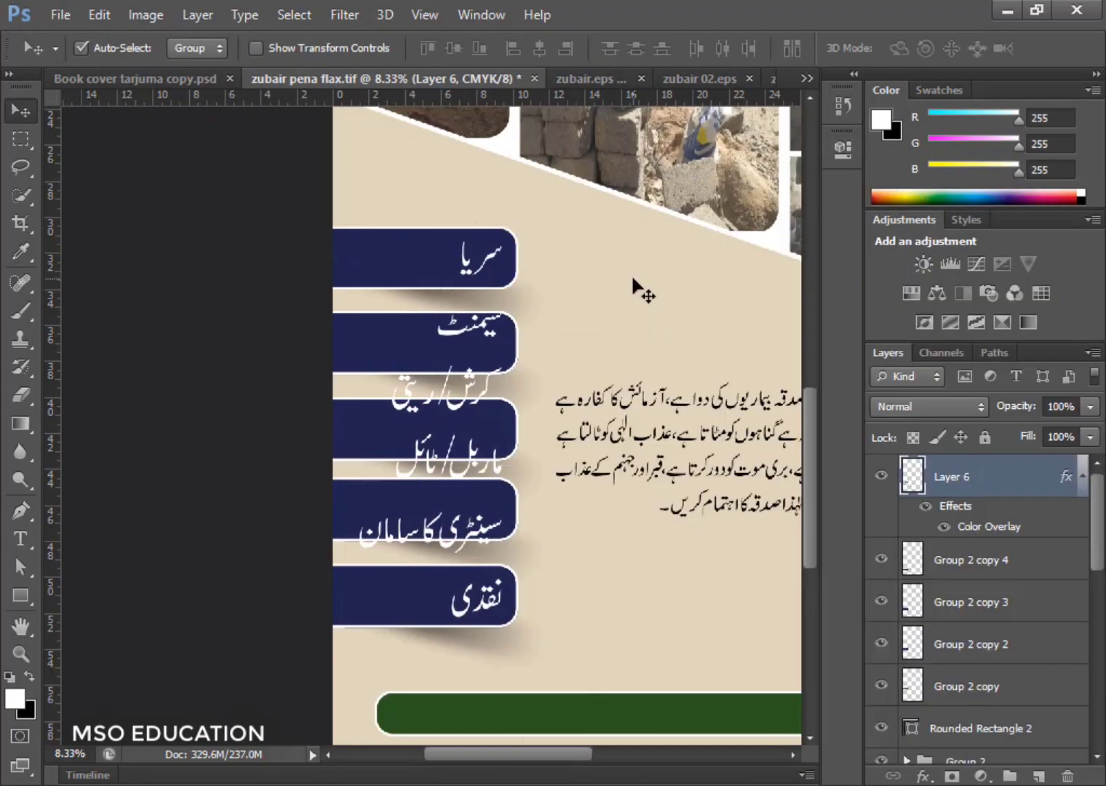
Step: Adjust the white Urdu list on the tabs and lower all entries beneath سریا so that سیمنٹ fits the second blue tab
key("ctrl+t")
key("Return")
key("m")
left_click_drag(523, 299, 301, 624)
key("v")
key("shift+Down")
key("shift+Down")
key("shift+Down")
key("shift+Down")
key("shift+Down")
key("shift+Down")
key("shift+Down")
key("shift+Down")
key("shift+Down")
key("shift+Down")
key("shift+Down")
key("shift+Down")
key("shift+Down")
key("shift+Down")
key("shift+Down")
key("shift+Down")
key("shift+Down")
key("shift+Down")
key("shift+Down")
key("shift+Down")
Step: Lower the remaining list entries in stages so کرش/ ریتی, ماربل/ ٹائل and سینٹری کا سامان each sit on their own blue tab
key("m")
left_click_drag(523, 380, 325, 654)
key("v")
key("m")
left_click_drag(521, 475, 309, 674)
key("v")
key("shift+Down")
key("shift+Down")
key("shift+Down")
key("shift+Down")
key("shift+Down")
key("shift+Down")
key("shift+Down")
key("shift+Down")
key("shift+Down")
key("shift+Down")
key("shift+Down")
key("shift+Down")
key("shift+Down")
key("shift+Down")
key("shift+Down")
key("shift+Down")
key("shift+Down")
key("shift+Down")
key("shift+Down")
key("shift+Down")
key("shift+Down")
key("shift+Down")
key("shift+Down")
key("shift+Down")
key("shift+Down")
key("shift+Down")
key("shift+Down")
key("shift+Down")
key("shift+Down")
key("shift+Down")
key("shift+Down")
key("shift+Down")
key("ctrl+d")
Step: Duplicate the lowest blue tab and move the copy straight down behind the نقدی entry
left_click(498, 603)
key("ctrl+j")
key("shift+Down")
key("shift+Down")
key("shift+Down")
key("shift+Down")
key("shift+Down")
key("shift+Down")
key("shift+Down")
key("shift+Down")
key("shift+Down")
key("shift+Down")
key("shift+Down")
key("shift+Down")
key("shift+Down")
key("shift+Down")
key("shift+Down")
key("shift+Down")
key("shift+Down")
key("shift+Down")
key("shift+Down")
key("shift+Down")
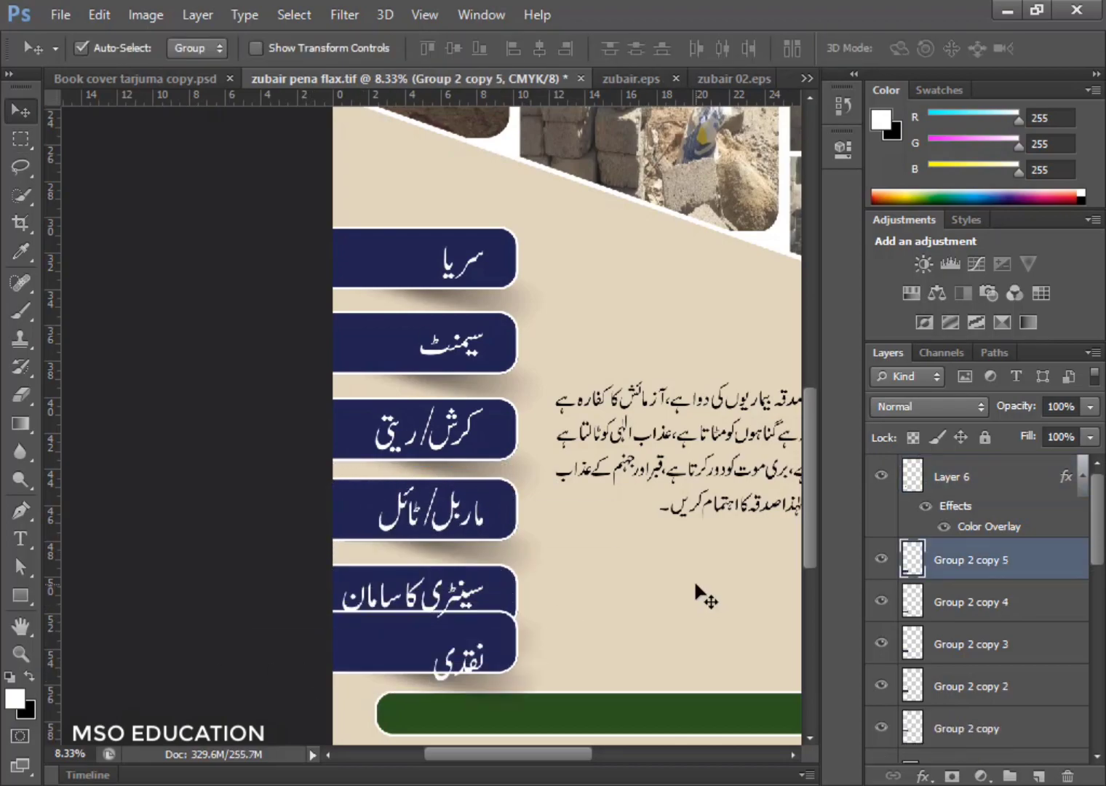
left_click_drag(293, 245, 451, 677)
key("shift+Up")
key("shift+Up")
key("shift+Up")
key("shift+Up")
key("shift+Up")
key("shift+Up")
key("shift+Up")
key("shift+Up")
key("ctrl+z")
Step: Group all six blue tabs into one group and nudge the group upward, clear of the green bar
left_click_drag(262, 285, 340, 657)
key("ctrl+g")
key("shift+Up")
key("shift+Up")
key("shift+Up")
key("shift+Up")
key("shift+Up")
key("shift+Up")
key("shift+Up")
key("shift+Up")
key("shift+Up")
key("shift+Up")
key("shift+Up")
key("shift+Up")
key("shift+Up")
key("shift+Up")
key("shift+Up")
key("shift+Up")
key("shift+Up")
key("shift+Up")
key("shift+Up")
key("shift+Up")
Step: Raise the white Urdu list so its entries line up with the blue tabs again
left_click(351, 600)
key("shift+Up")
key("shift+Up")
key("shift+Up")
key("shift+Up")
key("shift+Up")
key("shift+Up")
key("shift+Up")
key("shift+Up")
key("shift+Up")
key("shift+Up")
key("shift+Up")
key("shift+Up")
key("shift+Up")
key("shift+Up")
key("shift+Up")
key("shift+Up")
key("shift+Up")
key("shift+Up")
key("shift+Up")
key("shift+Up")
Step: Select only the نقدی entry of the Urdu list and lower it onto the lowest blue tab
key("m")
left_click_drag(521, 591, 390, 647)
key("v")
key("shift+Down")
key("shift+Down")
key("shift+Down")
key("shift+Down")
key("shift+Down")
key("shift+Down")
key("shift+Down")
key("shift+Down")
key("shift+Down")
key("shift+Down")
key("shift+Down")
key("shift+Down")
key("shift+Down")
key("shift+Down")
key("shift+Down")
key("shift+Down")
key("shift+Down")
key("shift+Down")
key("shift+Down")
key("shift+Down")
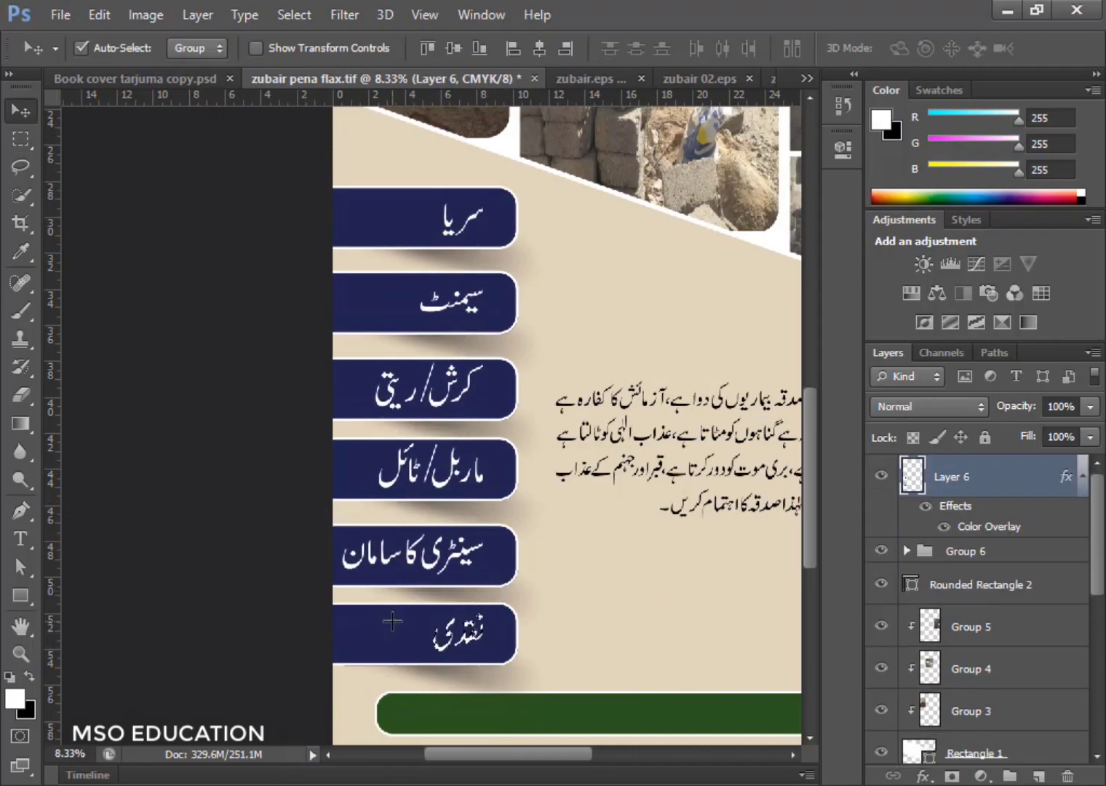
key("ctrl+d")
Step: Copy the calligraphic name from zubair 02.eps into the banner and place it between the paragraph and the green bar
key("ctrl+minus")
left_click_drag(663, 437, 495, 468)
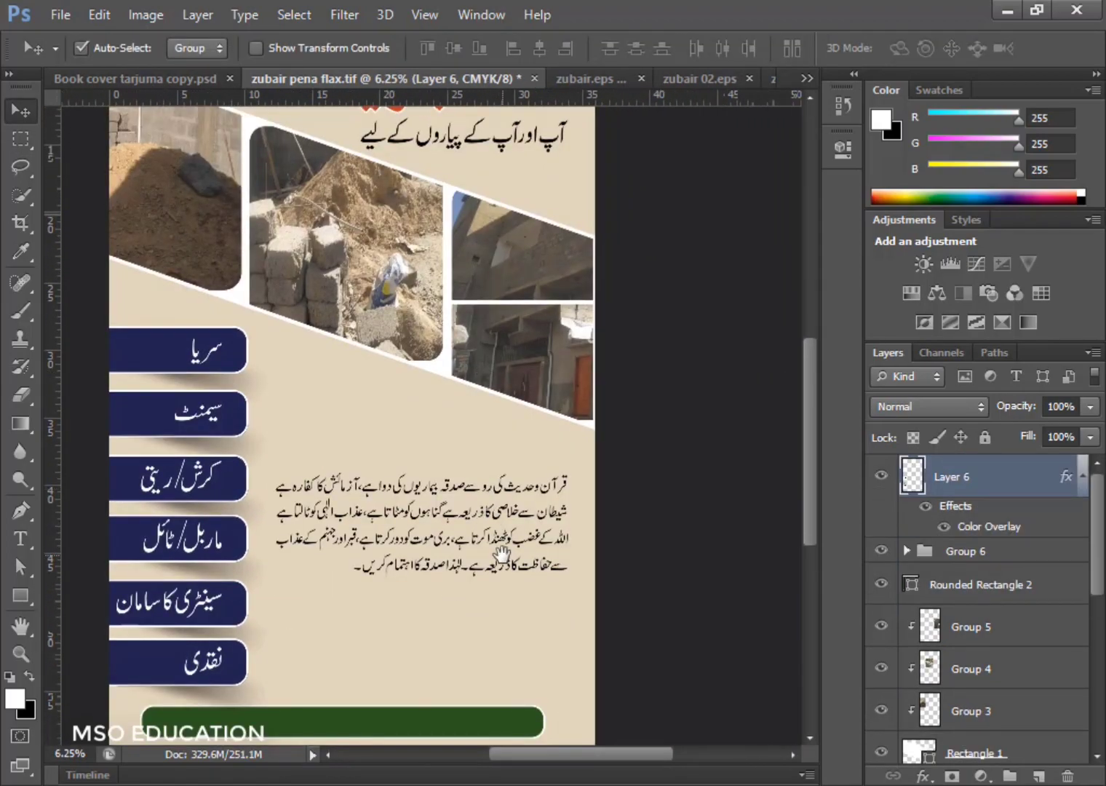
left_click_drag(502, 557, 509, 491)
left_click(699, 79)
key("ctrl+c")
left_click(385, 79)
key("ctrl+v")
key("ctrl+t")
left_click_drag(431, 422, 420, 585)
key("Return")
Step: Copy the lower الداعی الی الخیر phrase from zubair.eps into the banner, enlarge it and place it beside the calligraphic name
key("m")
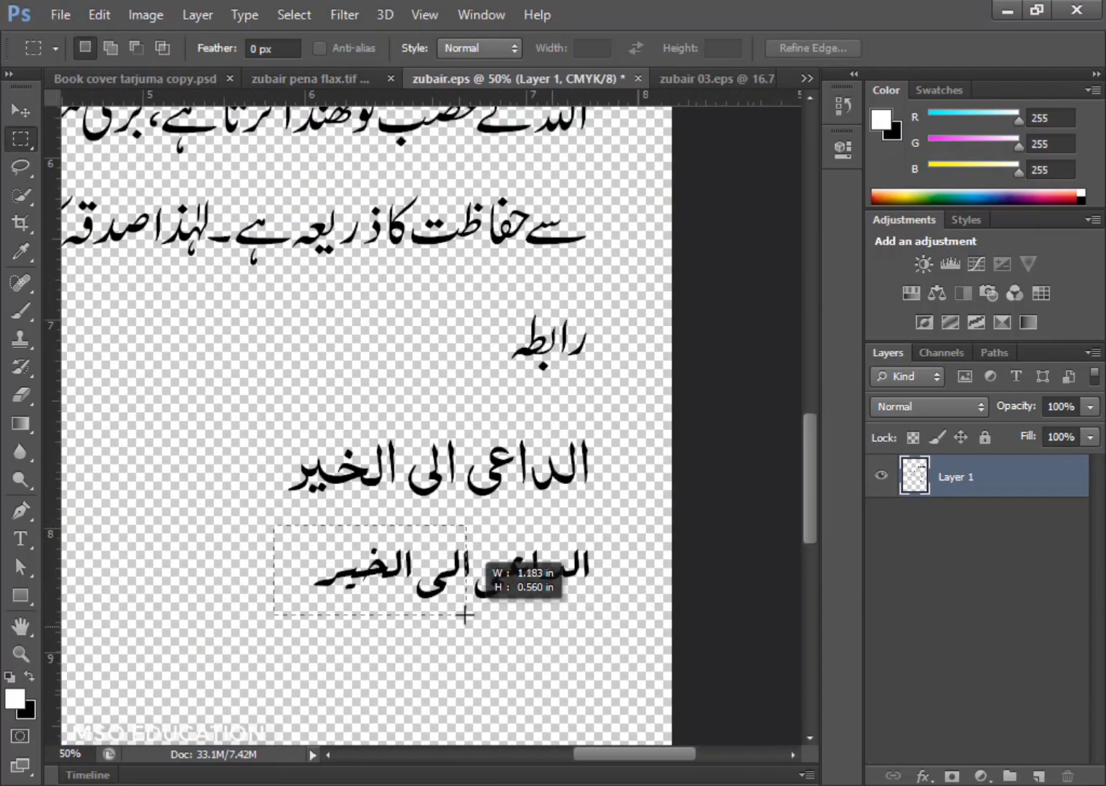
left_click_drag(464, 610, 467, 624)
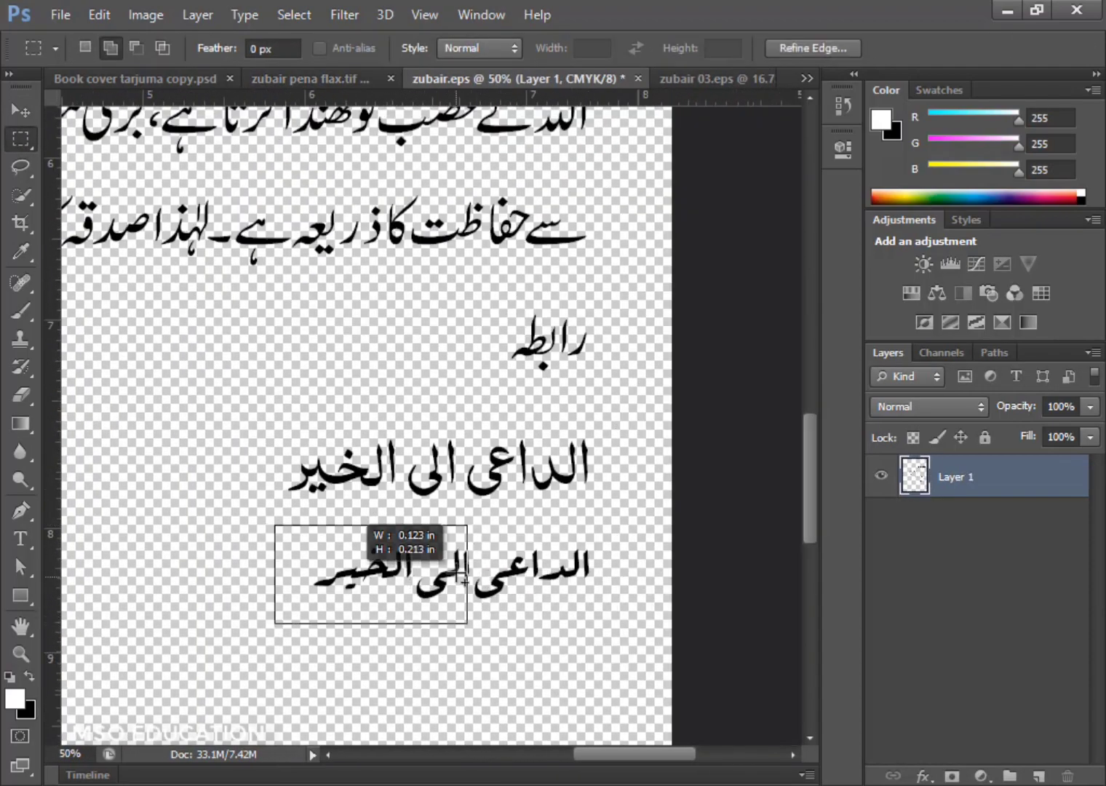
left_click_drag(288, 526, 448, 607)
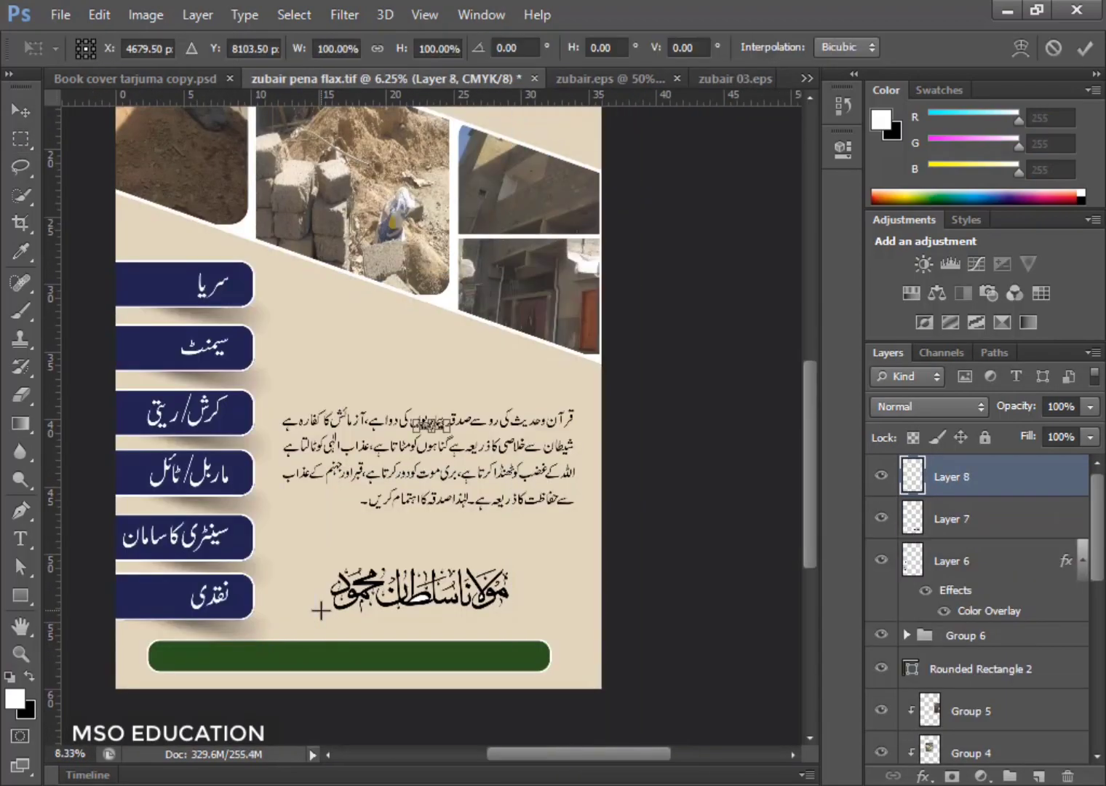
left_click_drag(448, 429, 509, 444)
key("ctrl+plus")
key("ctrl+plus")
key("ctrl+plus")
left_click_drag(645, 431, 462, 149)
left_click_drag(364, 356, 537, 560)
key("Return")
Step: Split the phrase with the Polygonal Lasso and stack it in two lines, الداعی above الی الخیر
left_click_drag(21, 167, 94, 188)
left_click(512, 604)
left_click(511, 604)
key("v")
mouse_move(472, 560)
left_mouse_down()
mouse_move(585, 606)
mouse_move(593, 579)
left_mouse_up()
key("ctrl+d")
key("ctrl+t")
key("Return")
key("shift+w")
left_click(318, 599)
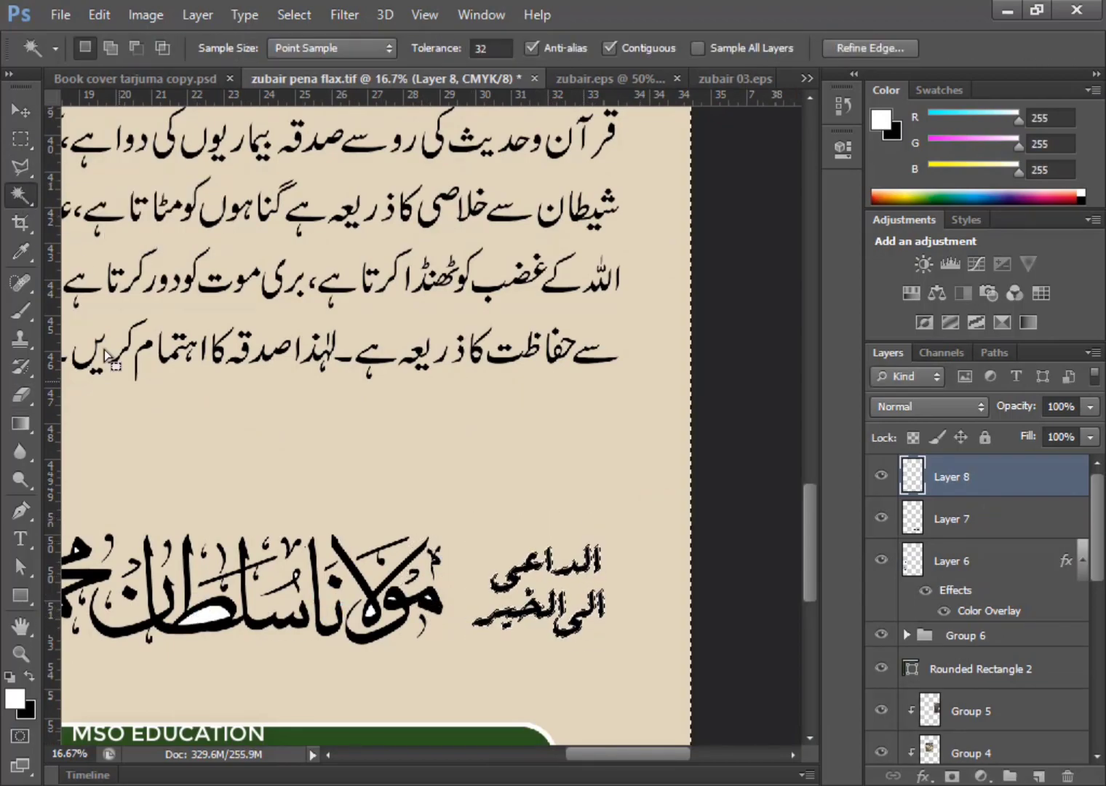
key("ctrl+d")
Step: Remove the white fills enclosed by the letters of the calligraphic name using the Magic Wand
key("v")
left_click(295, 618)
left_click(20, 195)
key("ctrl+plus")
key("ctrl+plus")
key("ctrl+plus")
left_click(477, 545)
key("Delete")
left_click(365, 394)
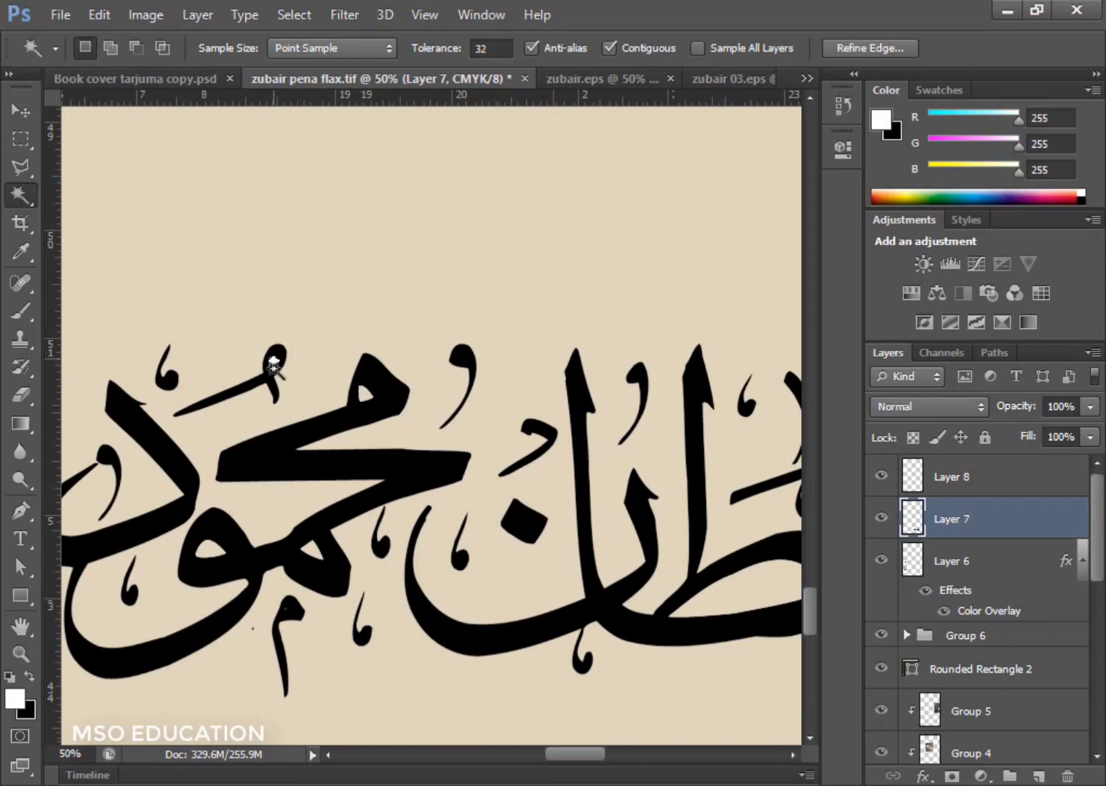
key("ctrl+minus")
key("ctrl+minus")
key("v")
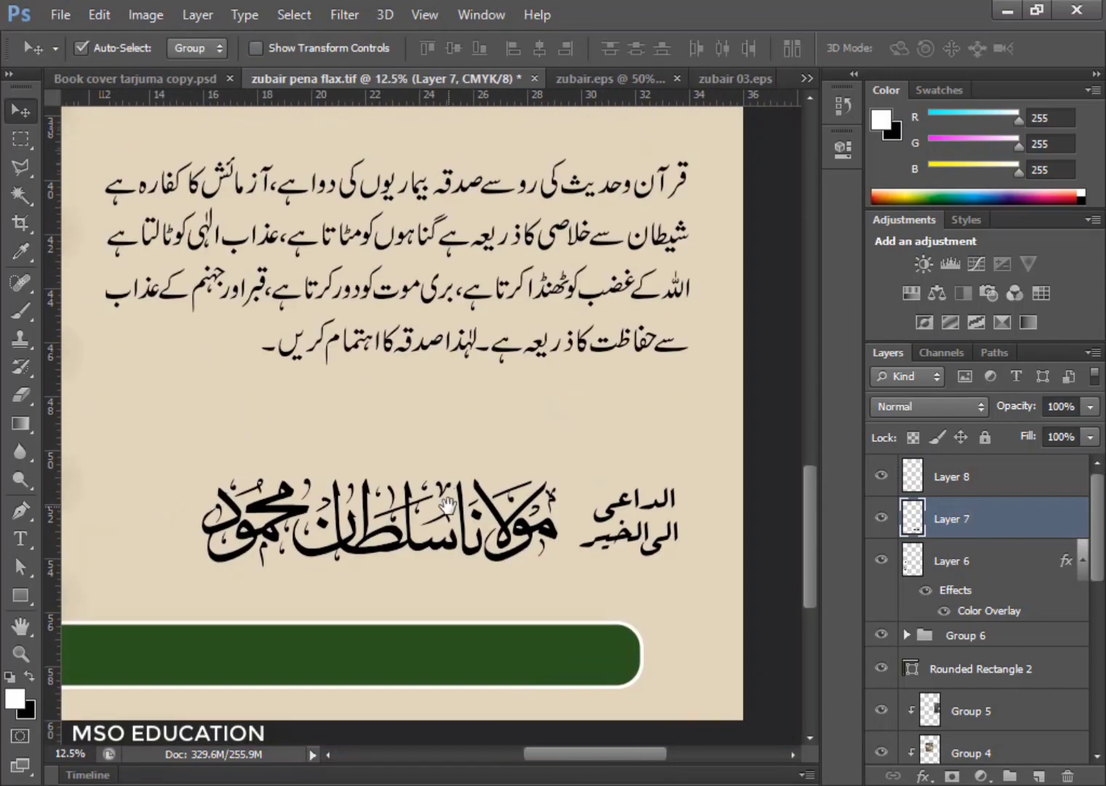
Step: Resize the calligraphic name and its stacked phrase together and move them upward as one unit
key("ctrl+minus")
left_click(571, 485, "shift")
key("ctrl+t")
left_click_drag(597, 460, 514, 475)
mouse_move(342, 495)
left_mouse_down()
mouse_move(431, 495)
mouse_move(370, 401)
left_mouse_up()
key("Return")
Step: Draw a short vertical line near the calligraphic name with the Line tool
key("ctrl+plus")
key("ctrl+plus")
right_click(20, 595)
left_click(102, 680)
left_click_drag(583, 448, 583, 502)
key("ctrl+z")
left_click_drag(585, 447, 585, 524)
Step: Adjust the vertical line's fill and stroke options and set its width to 20
left_click(197, 49)
left_click(274, 49)
left_click(172, 185)
left_click(356, 49)
left_click_drag(345, 69, 350, 68)
left_click_drag(486, 49, 456, 51)
type("20")
key("Return")
left_click(16, 114)
Step: Add a new blank layer to the banner document
left_click_drag(288, 440, 668, 405)
key("ctrl+minus")
key("ctrl+minus")
left_click(383, 517)
key("ctrl+shift+alt+n")
key("ctrl+minus")
left_click_drag(464, 165, 421, 526)
key("ctrl+minus")
left_click_drag(462, 505, 476, 461)
left_click_drag(454, 313, 561, 560)
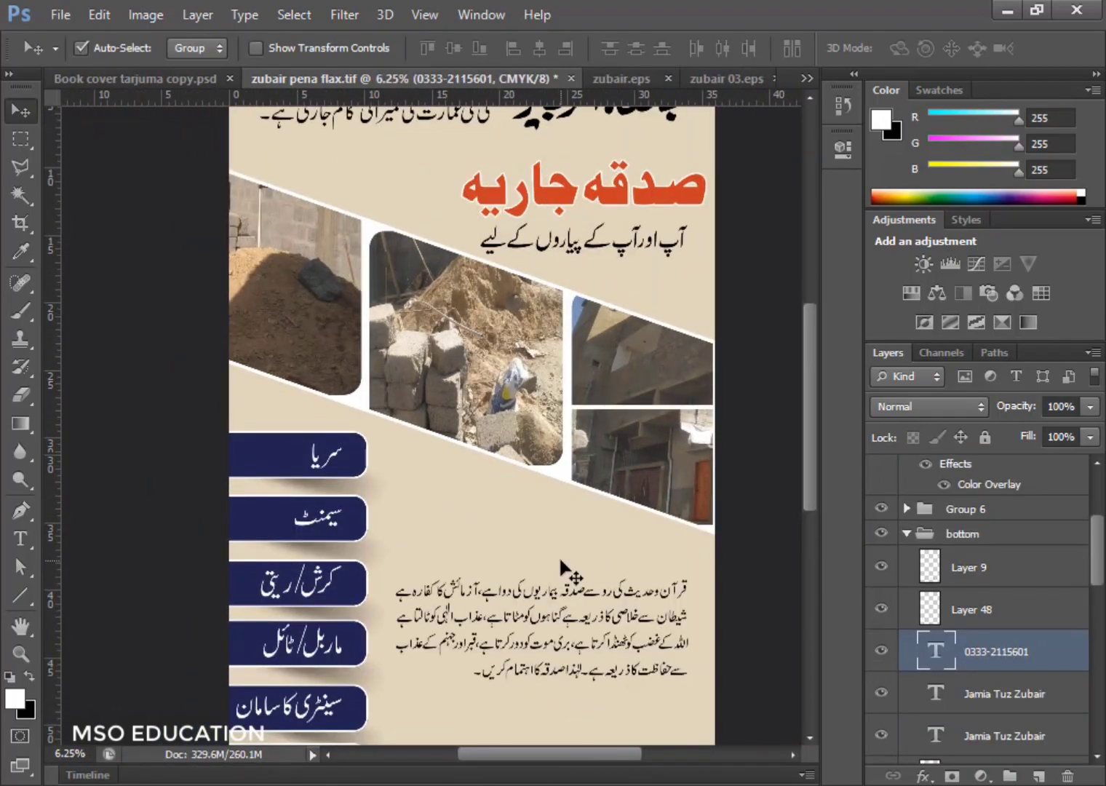
key("ctrl+minus")
key("ctrl+minus")
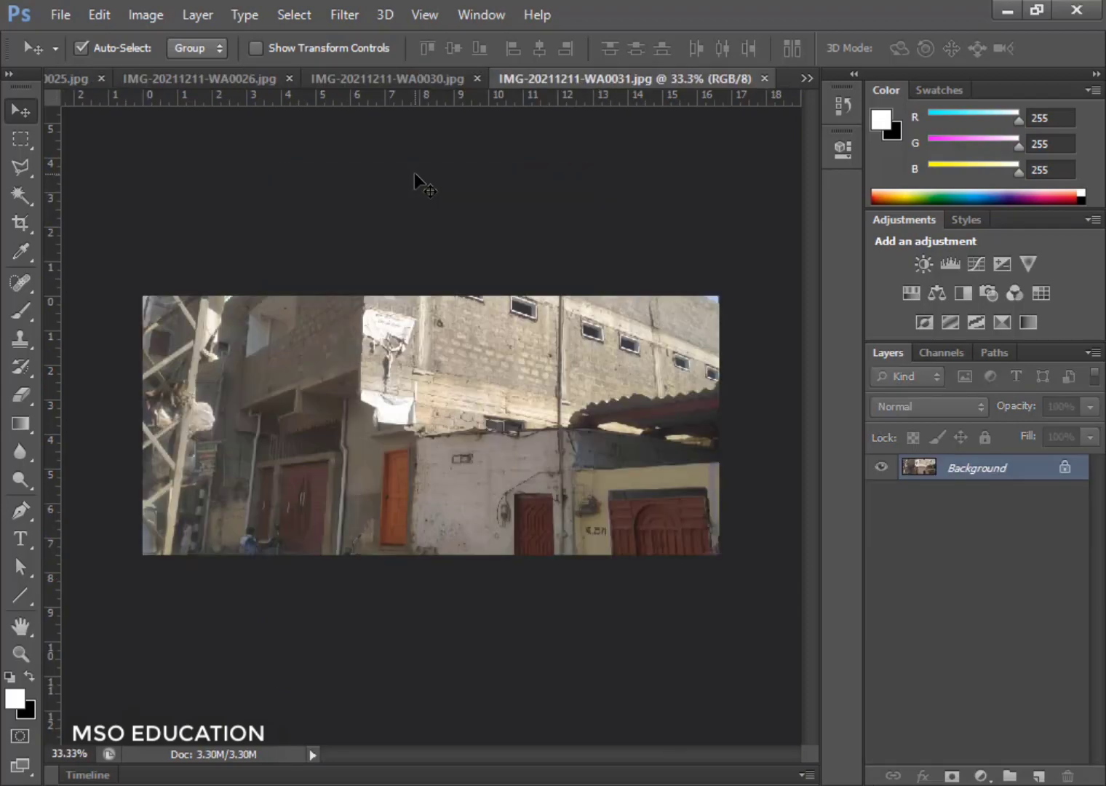
Step: Copy the entire building photo IMG-20211211-WA0031.jpg and paste it into the banner document zubair pena flax.tif
key("ctrl+a")
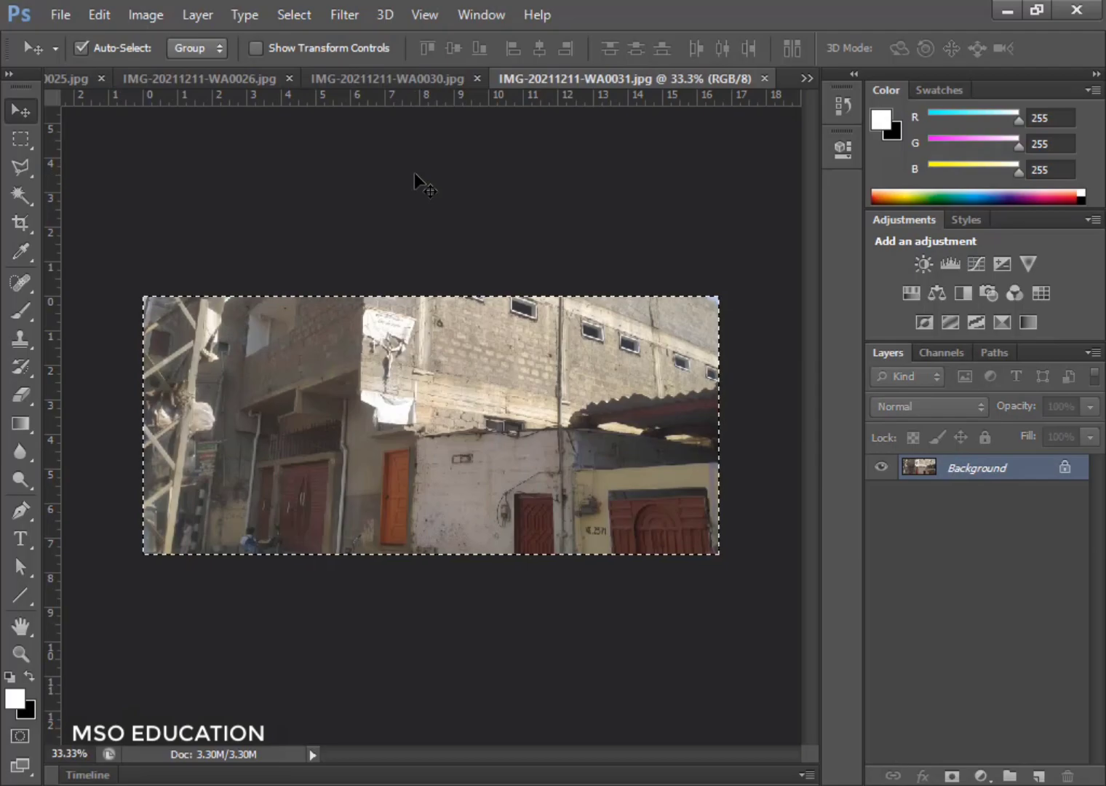
key("ctrl+shift+Tab")
key("ctrl+c")
key("ctrl+Tab")
key("ctrl+Tab")
key("ctrl+v")
Step: Enlarge the pasted building photo proportionally to about 380% and place it across the banner's middle, behind the blue tabs
key("ctrl+t")
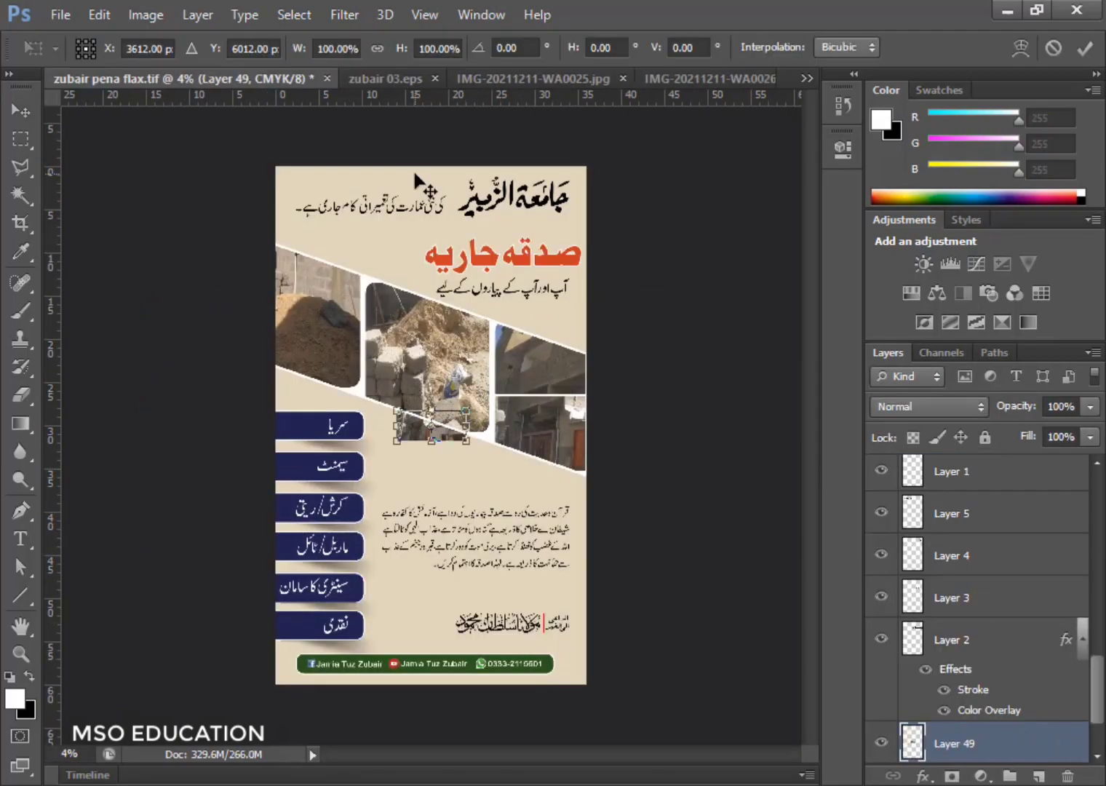
left_click_drag(465, 442, 315, 441)
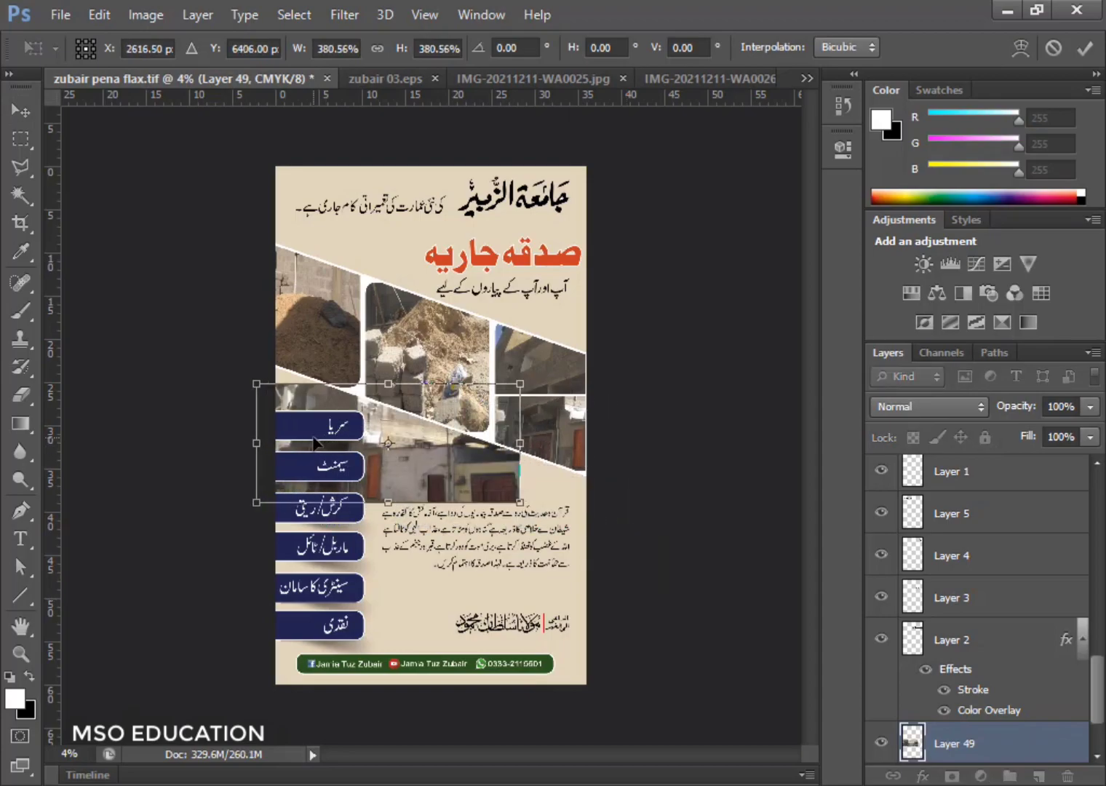
key("Return")
Step: Fade the pasted building photo to 42% fill and 48% opacity and move it up behind the Urdu headings
left_click(1090, 436)
left_click_drag(1030, 459, 1019, 432)
key("Return")
left_click(1090, 408)
left_click_drag(437, 476, 460, 481)
left_click(1087, 409)
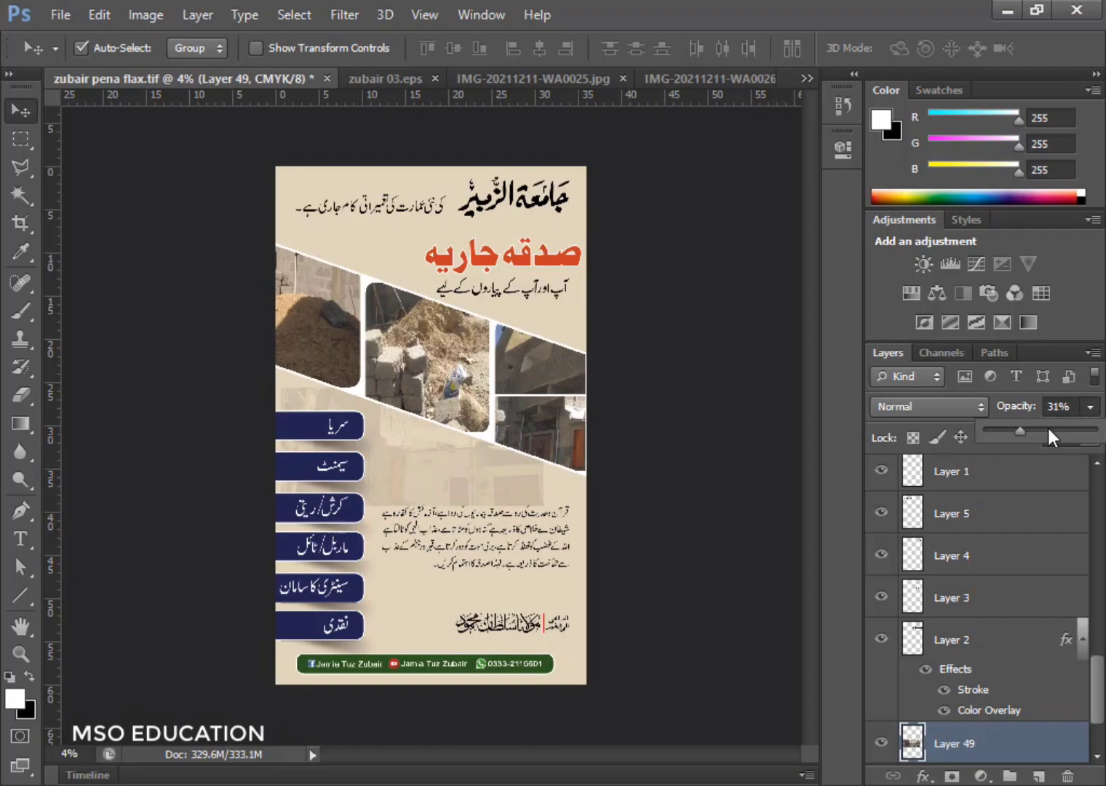
left_click(1048, 429)
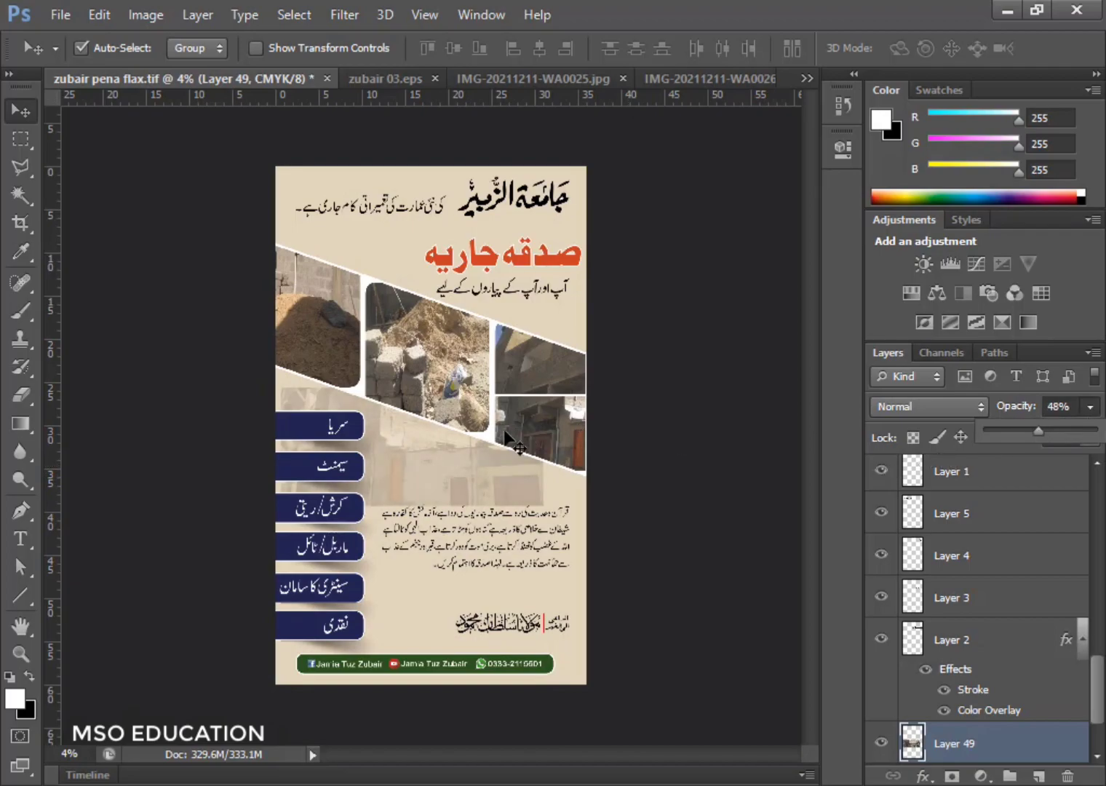
left_click_drag(476, 486, 433, 275)
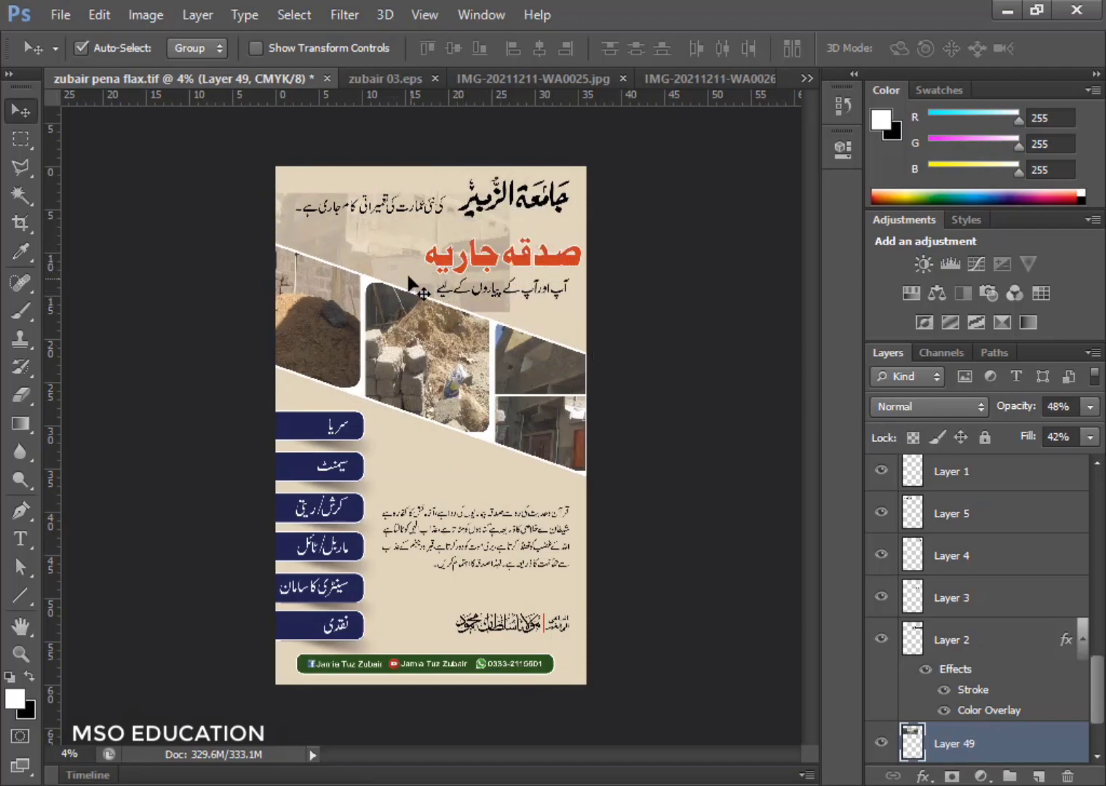
left_click(1090, 407)
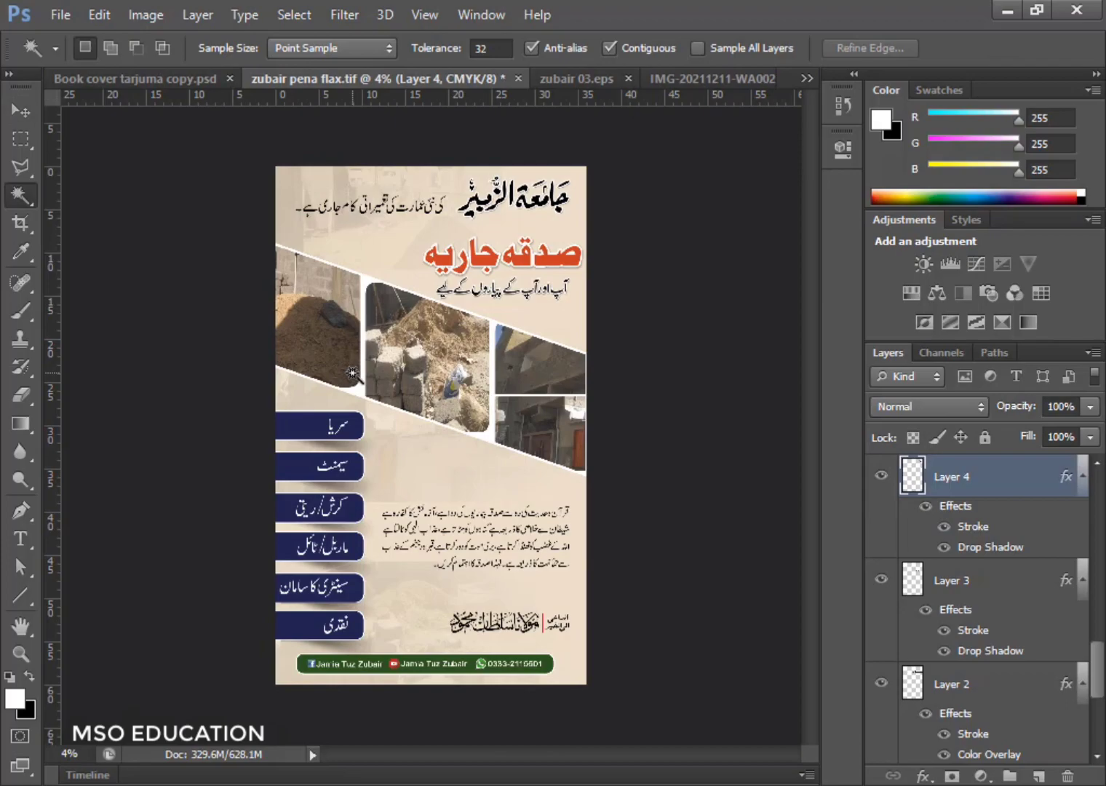
Step: Save the banner document and hide all the panels to view the whole design at 5% zoom
key("ctrl+s")
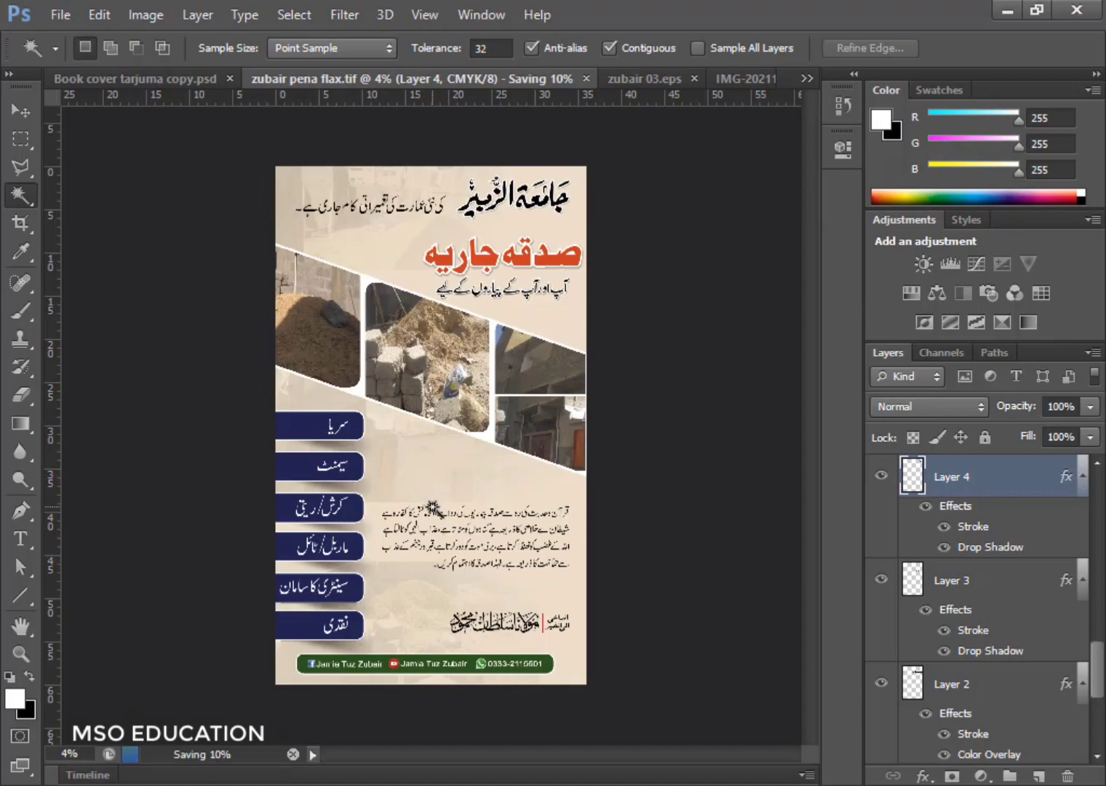
key("Tab")
key("ctrl+plus")
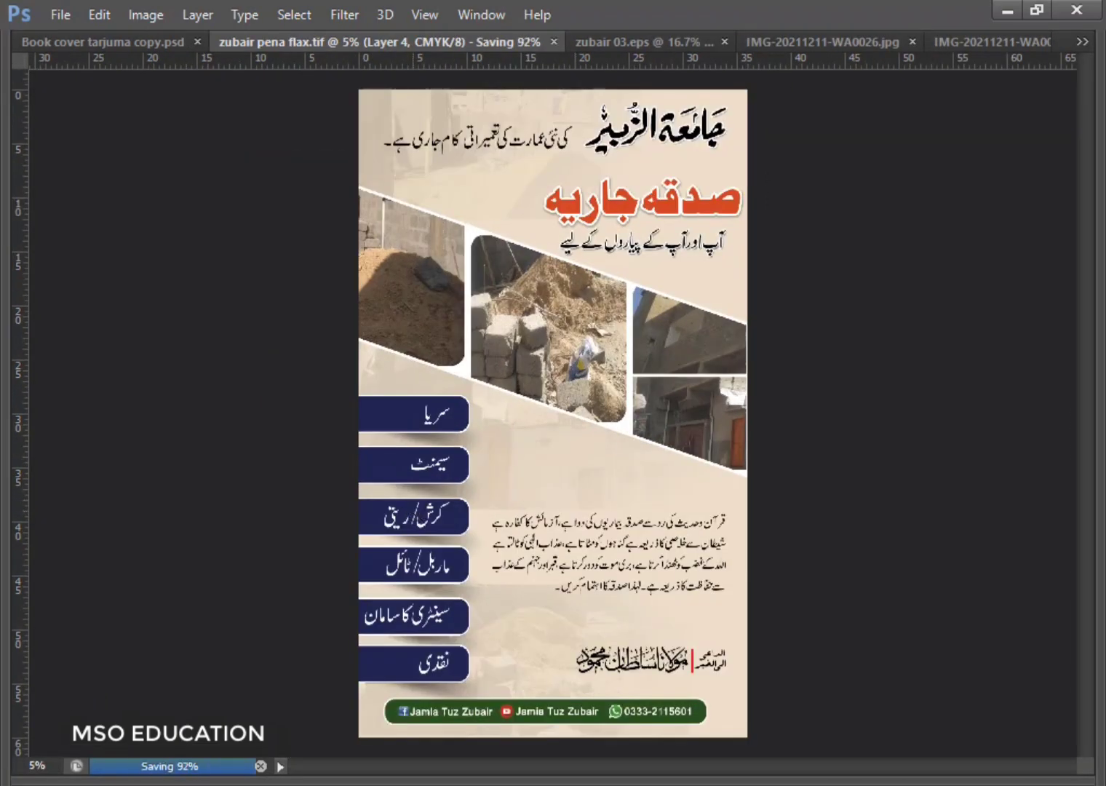
key("shift+Tab")
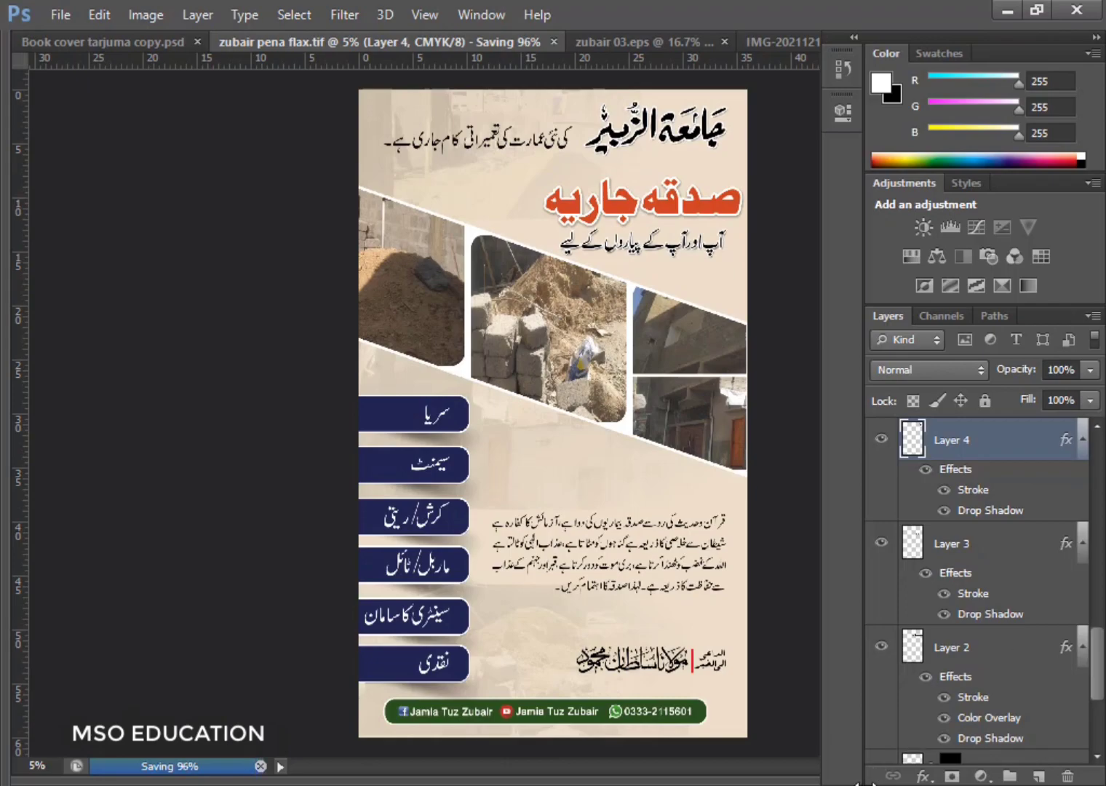
key("Tab")
key("Tab")
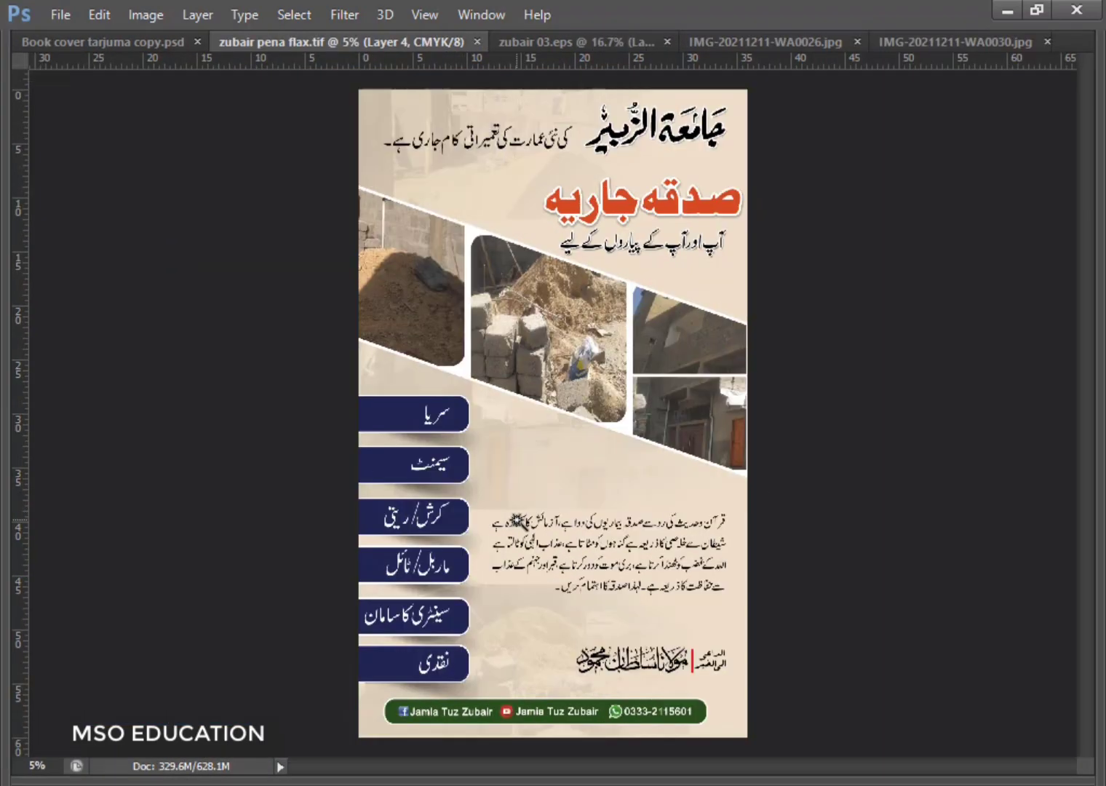